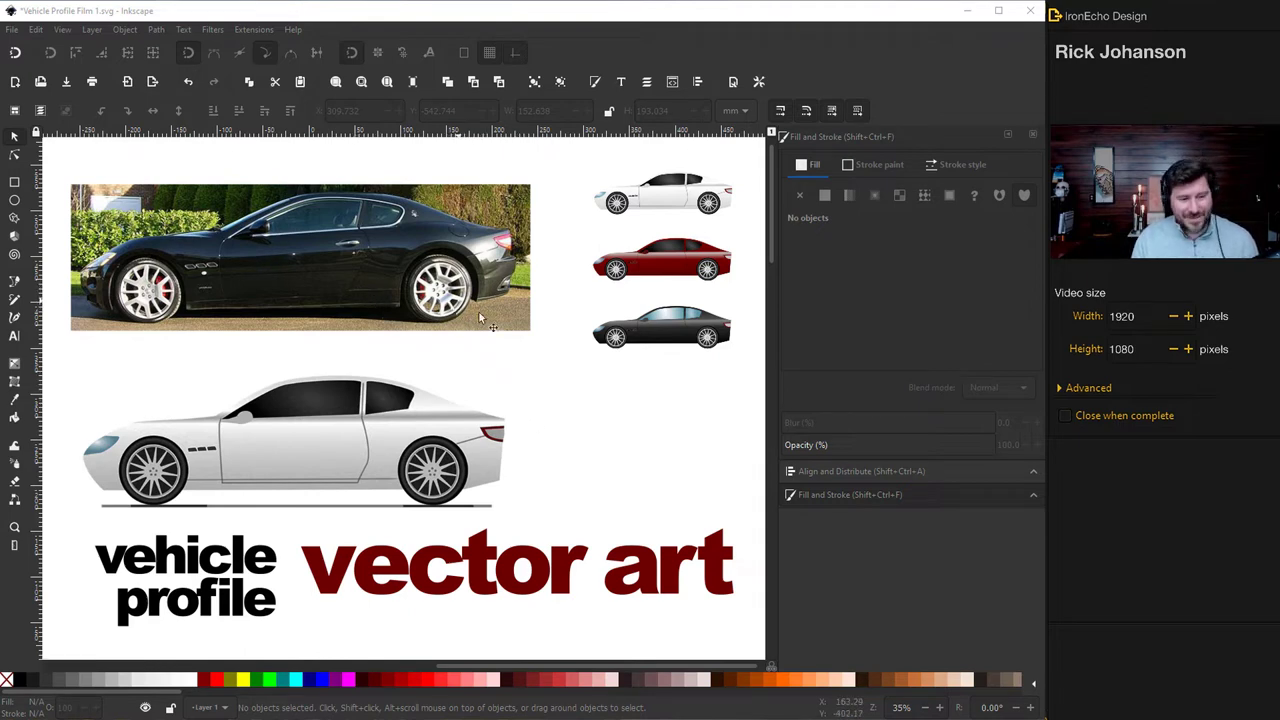
Scroll down to reveal the black side-profile car photo beneath the empty page
scroll(490, 330, "down", 5)
scroll(504, 350, "down", 6)
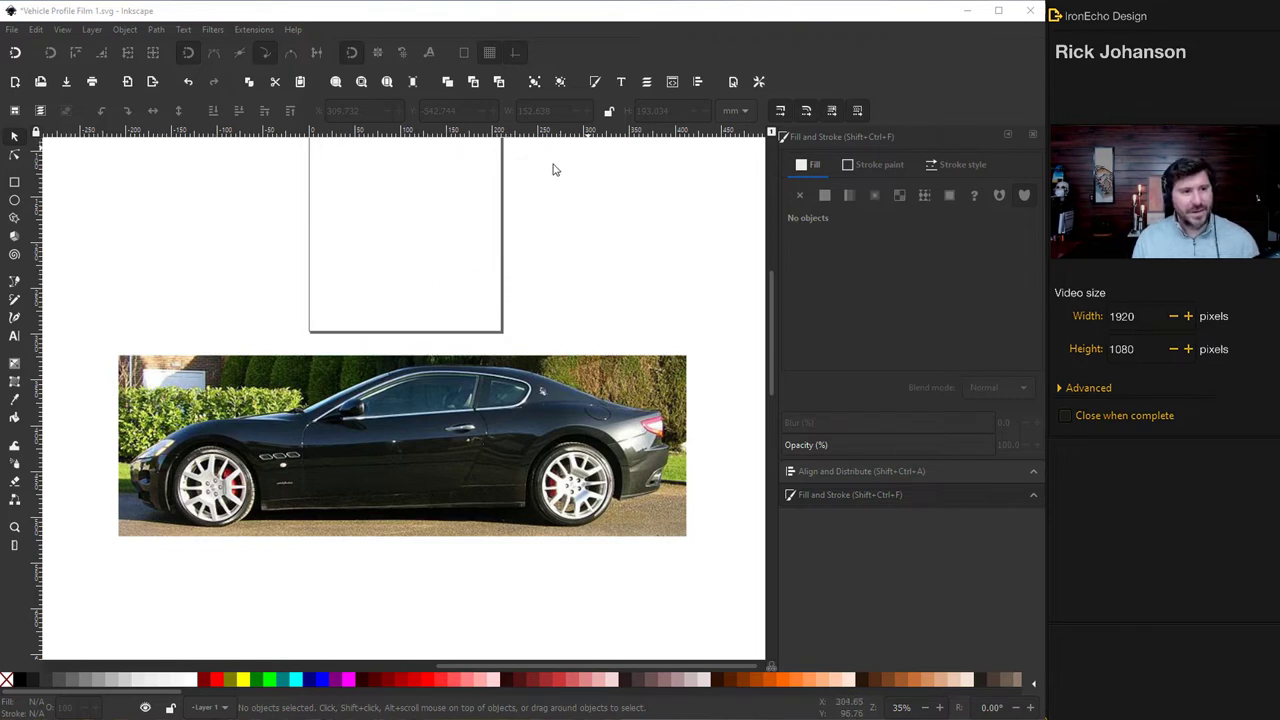
Place five horizontal guides at the roof, beltline, lower body, wheel-arch tops and ground line
left_click_drag(388, 136, 495, 381)
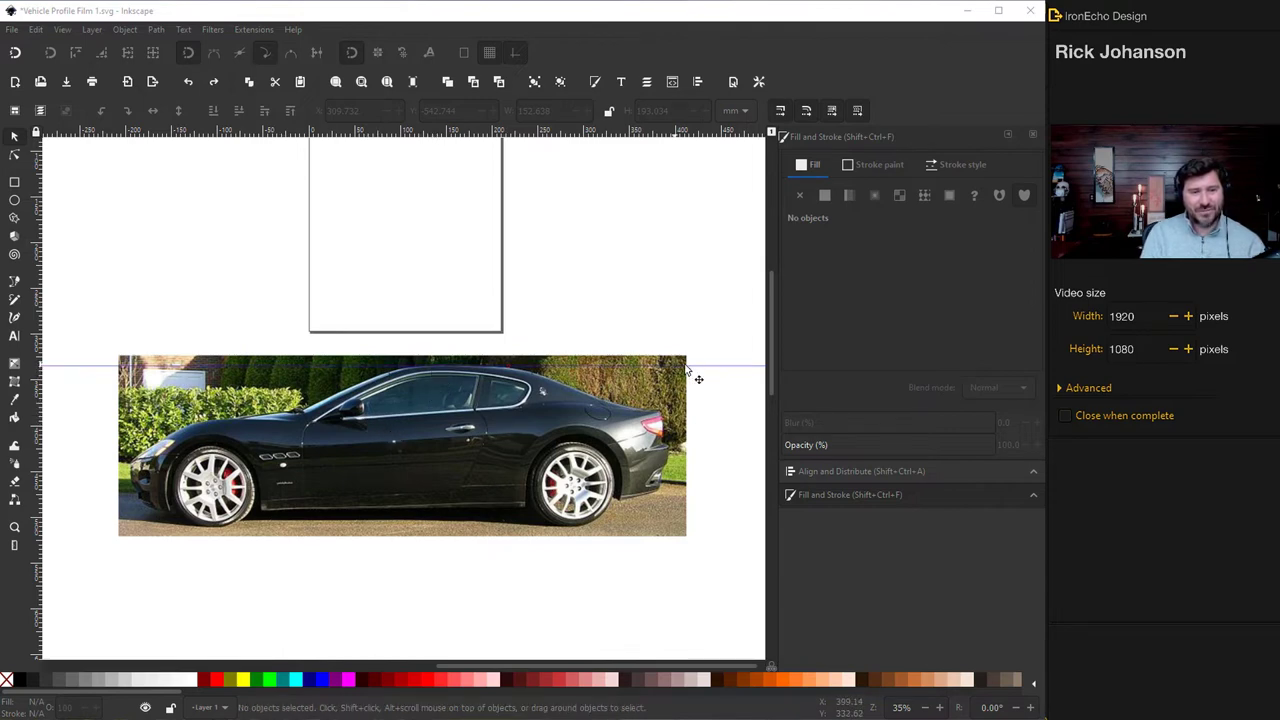
left_click_drag(373, 139, 401, 417)
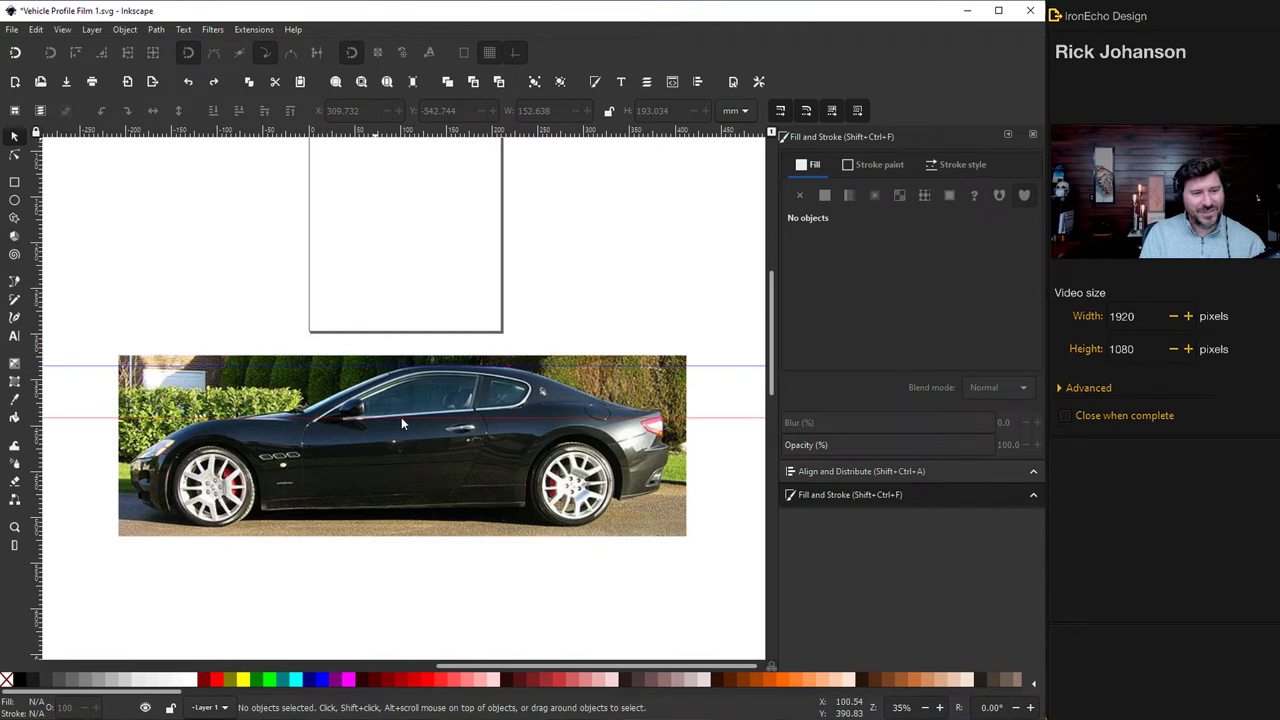
left_click_drag(389, 134, 390, 516)
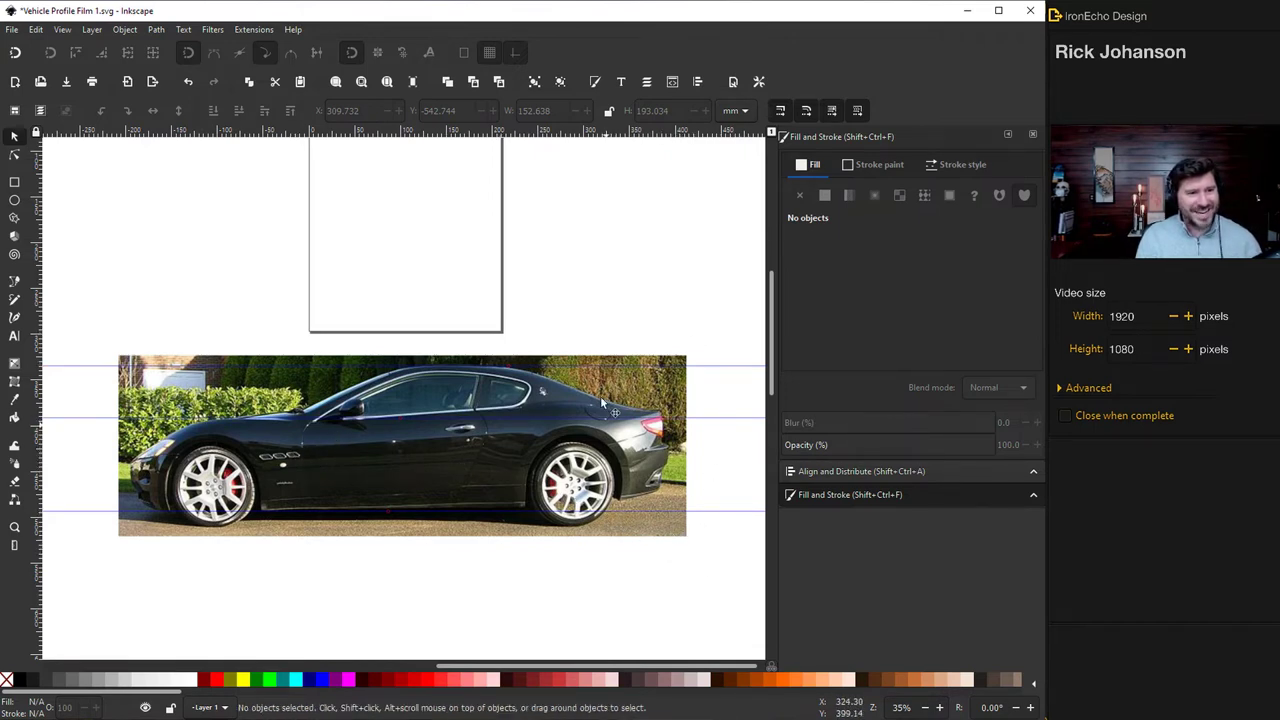
left_click_drag(612, 134, 617, 445)
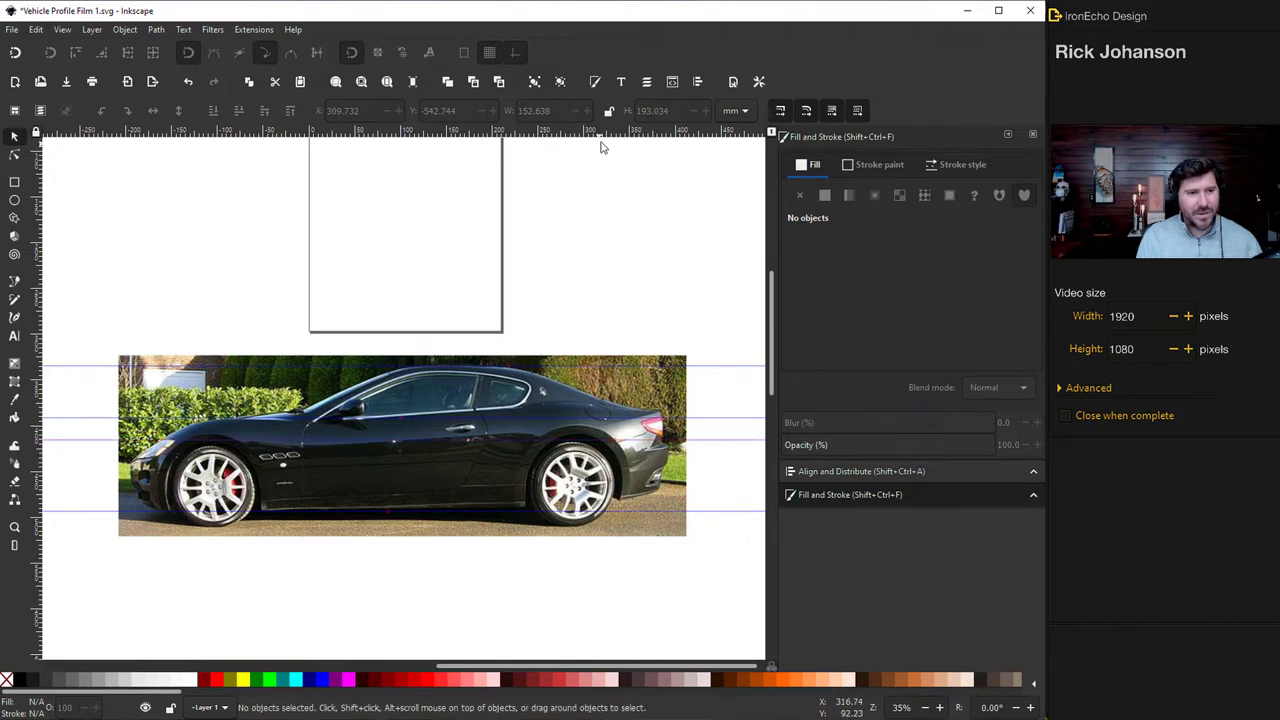
left_click_drag(617, 135, 614, 532)
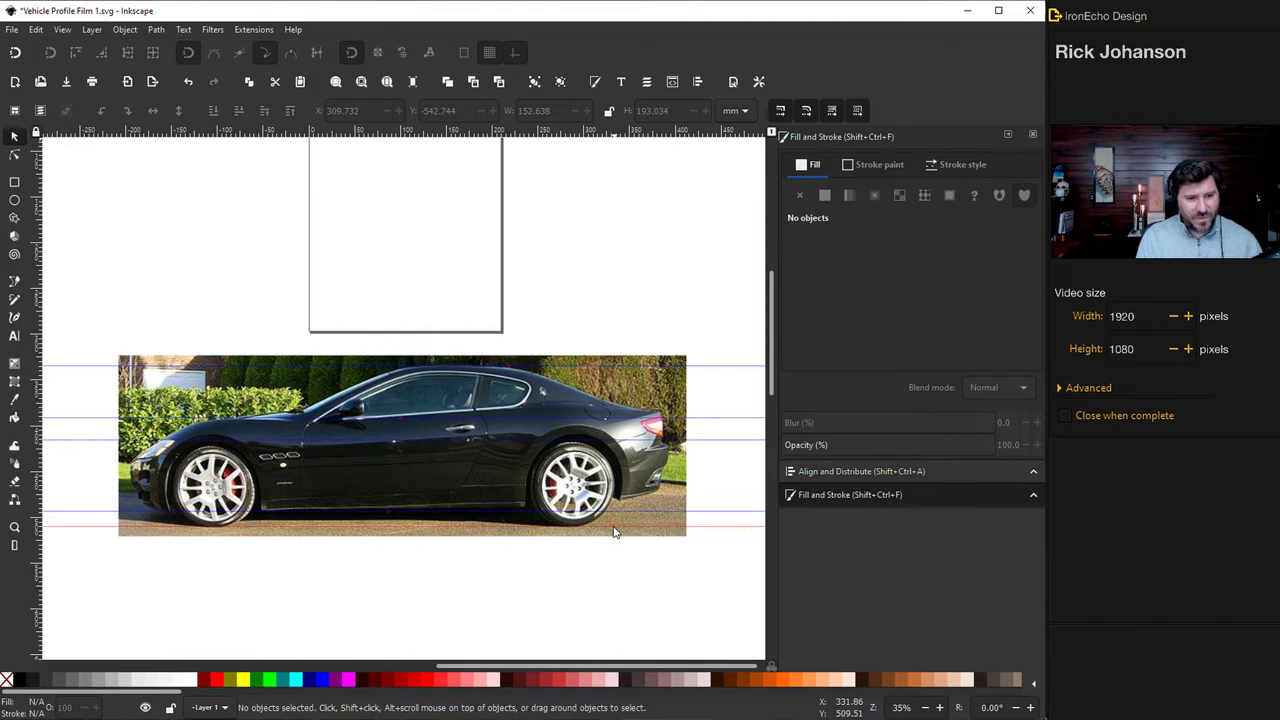
Recolour the ground-line guide black and save the document
double_click(723, 446)
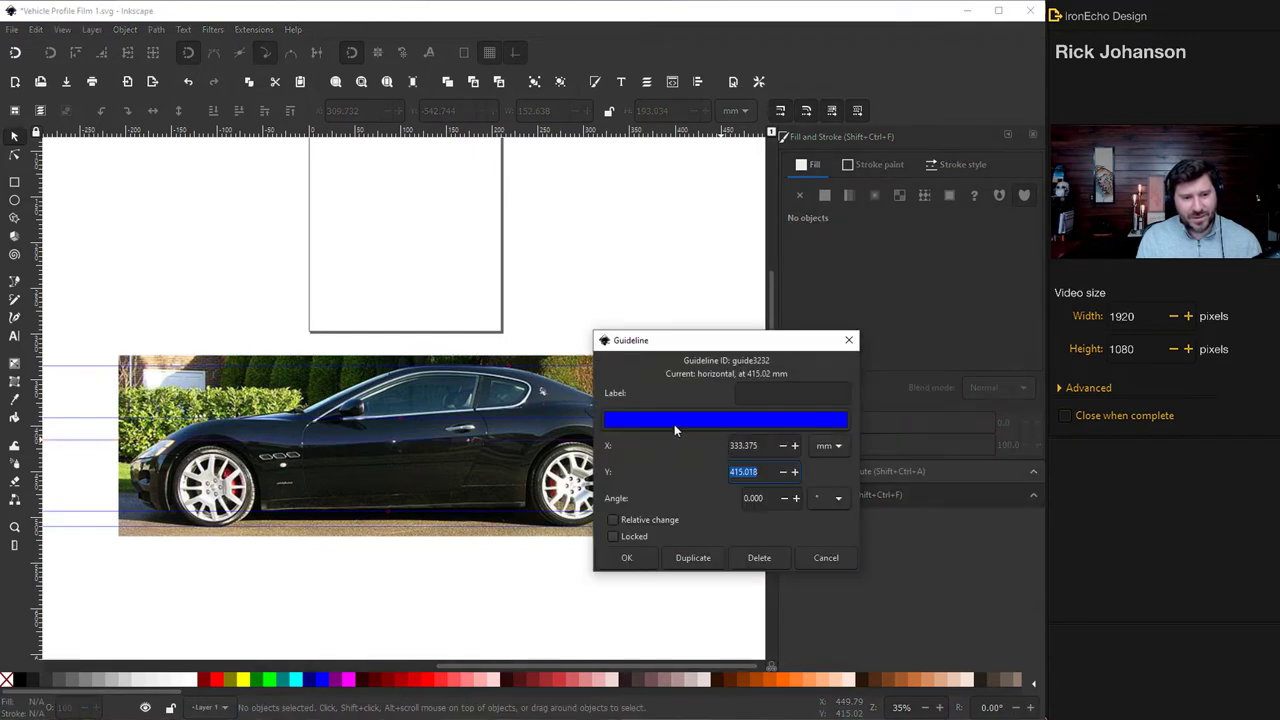
left_click(674, 424)
left_click(584, 482)
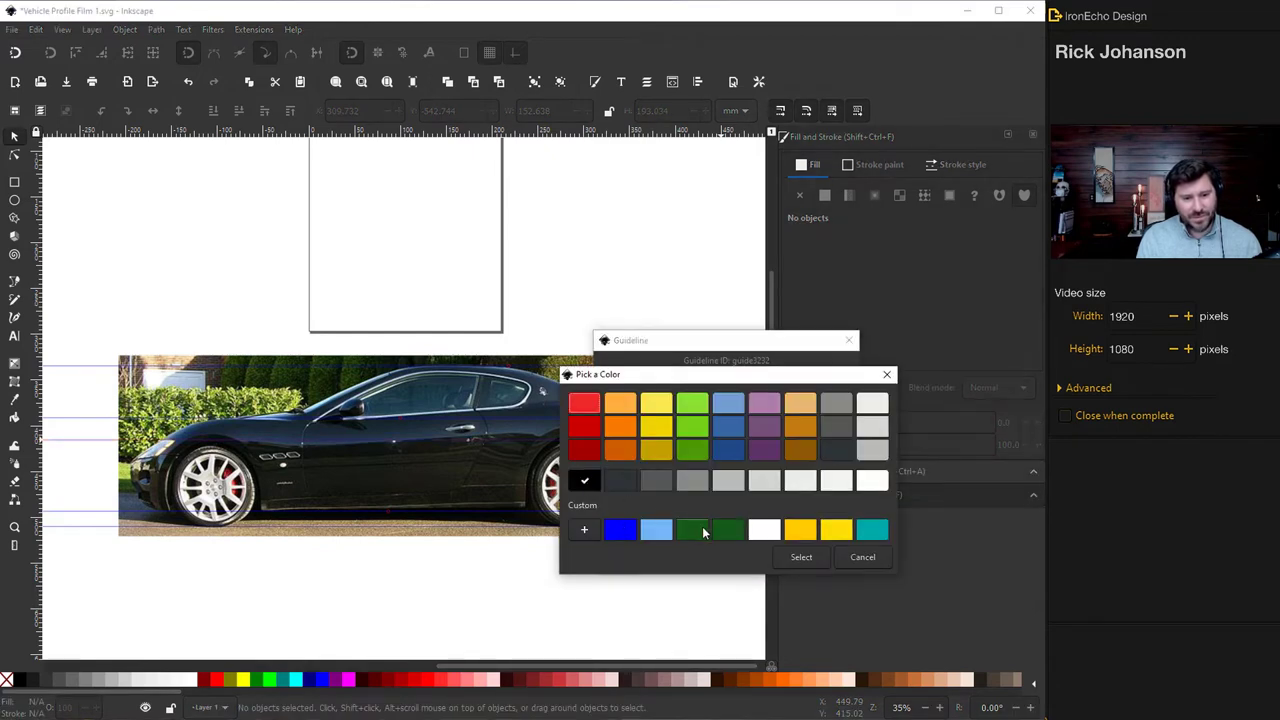
left_click(800, 557)
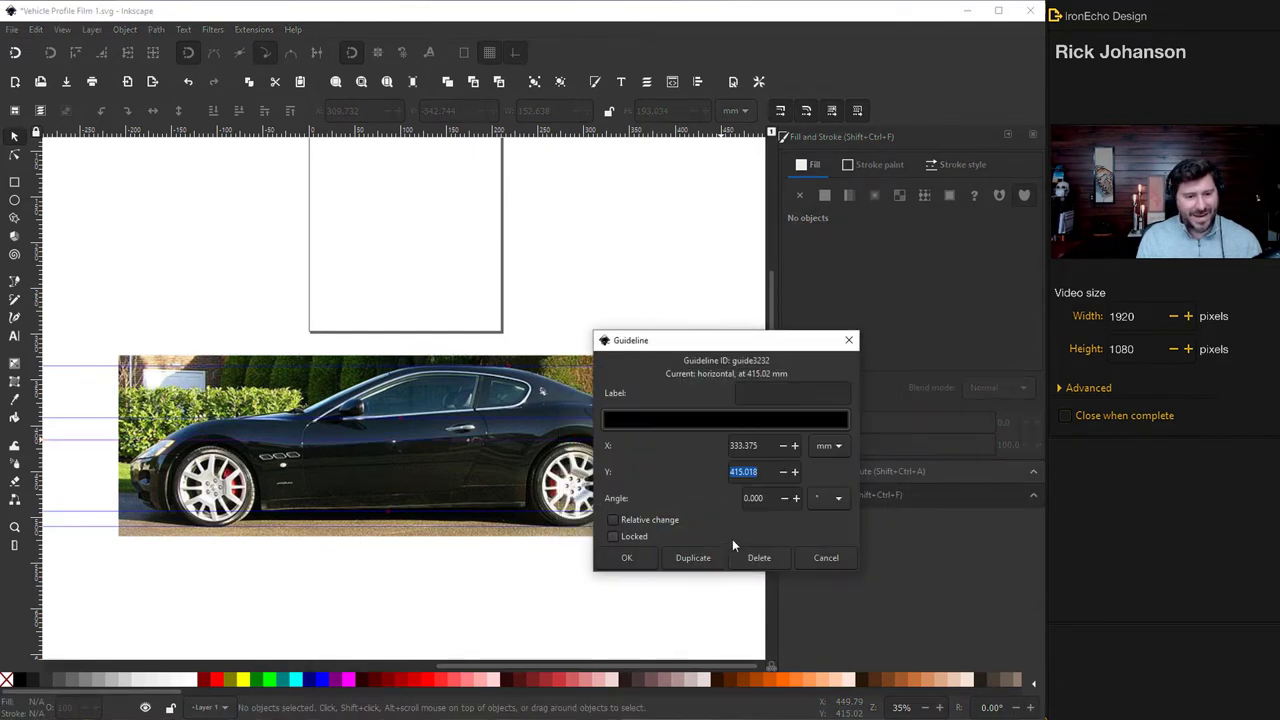
left_click(640, 560)
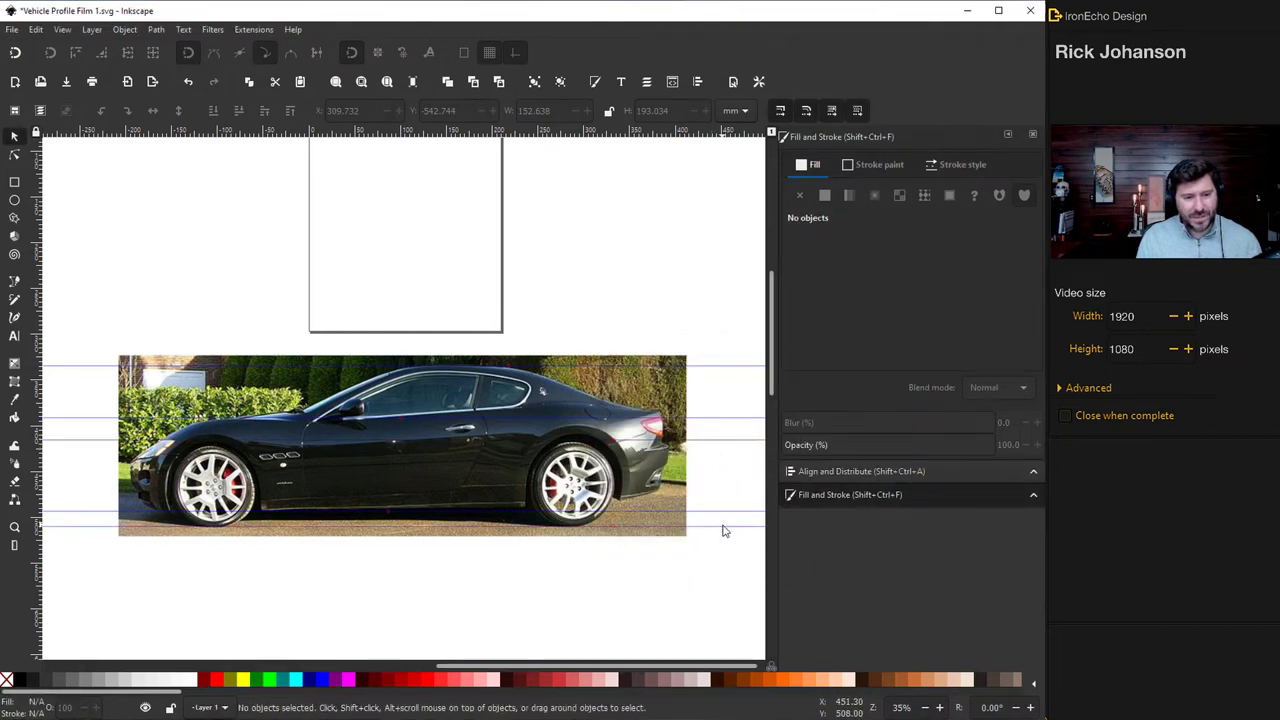
key("ctrl+s")
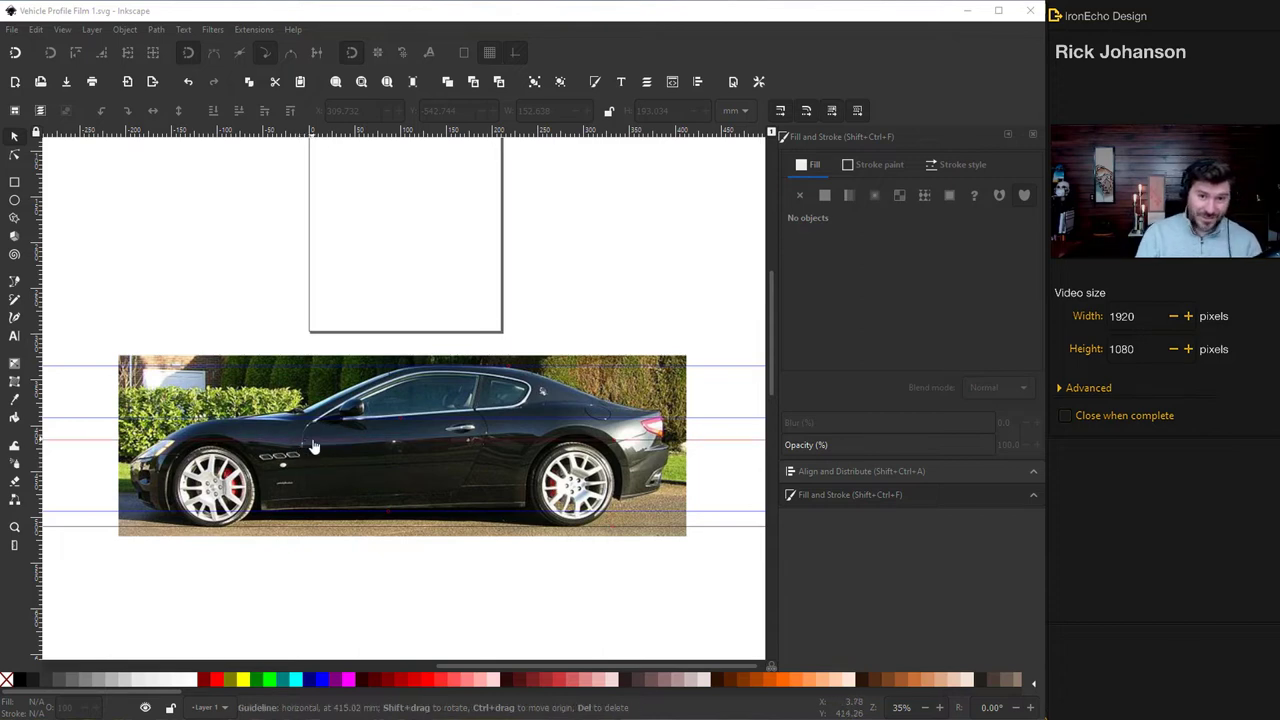
Draw a small circle beside the page and give it a solid black fill
left_click(15, 201)
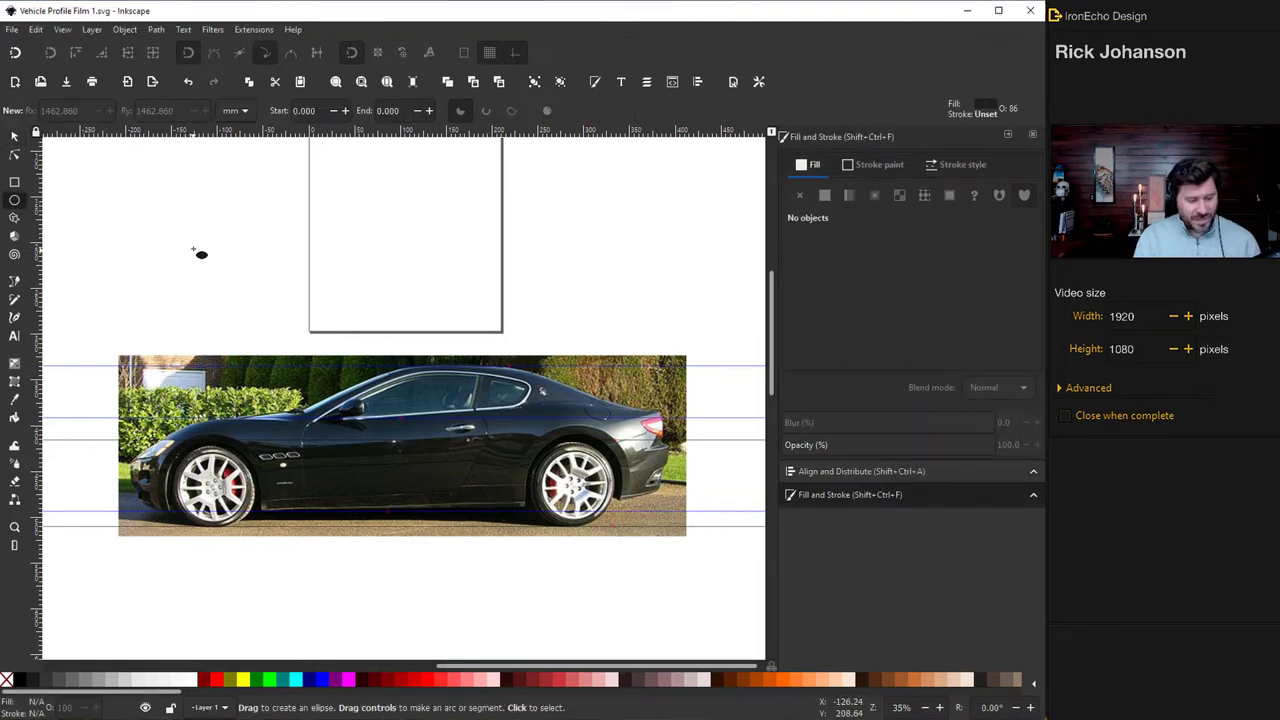
left_click_drag(196, 205, 221, 247)
left_click(15, 135)
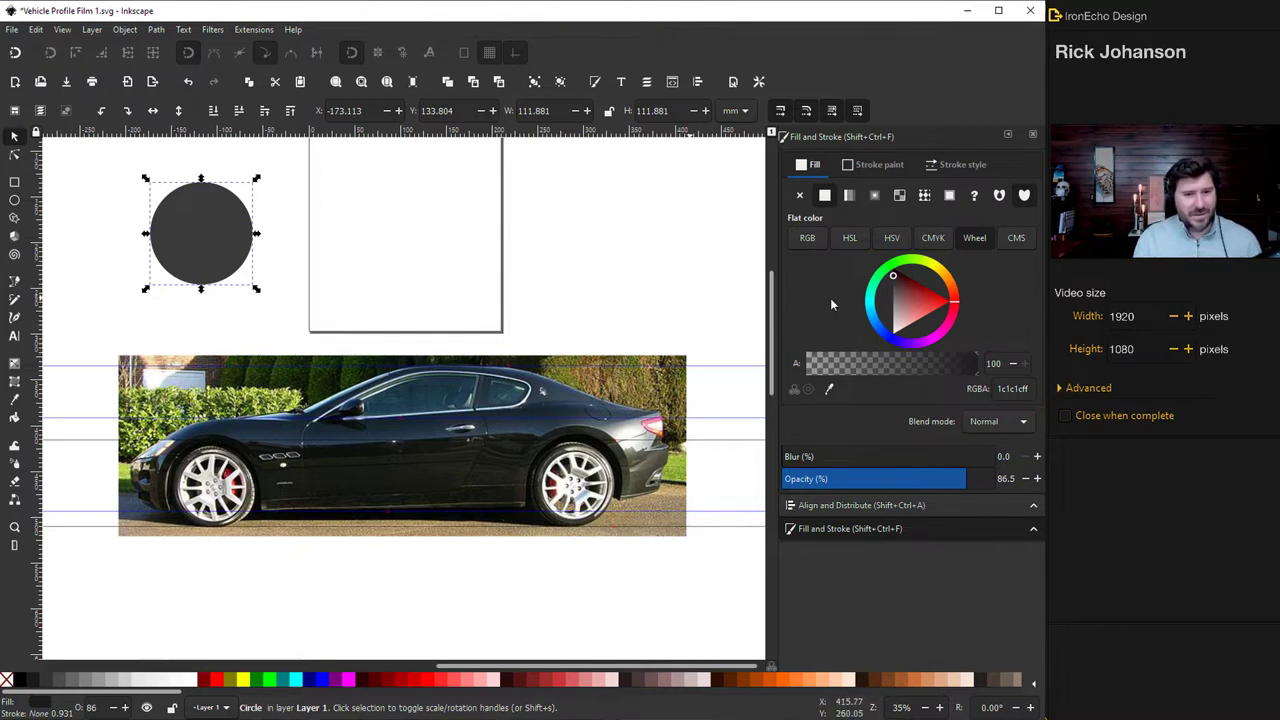
left_click_drag(906, 296, 880, 250)
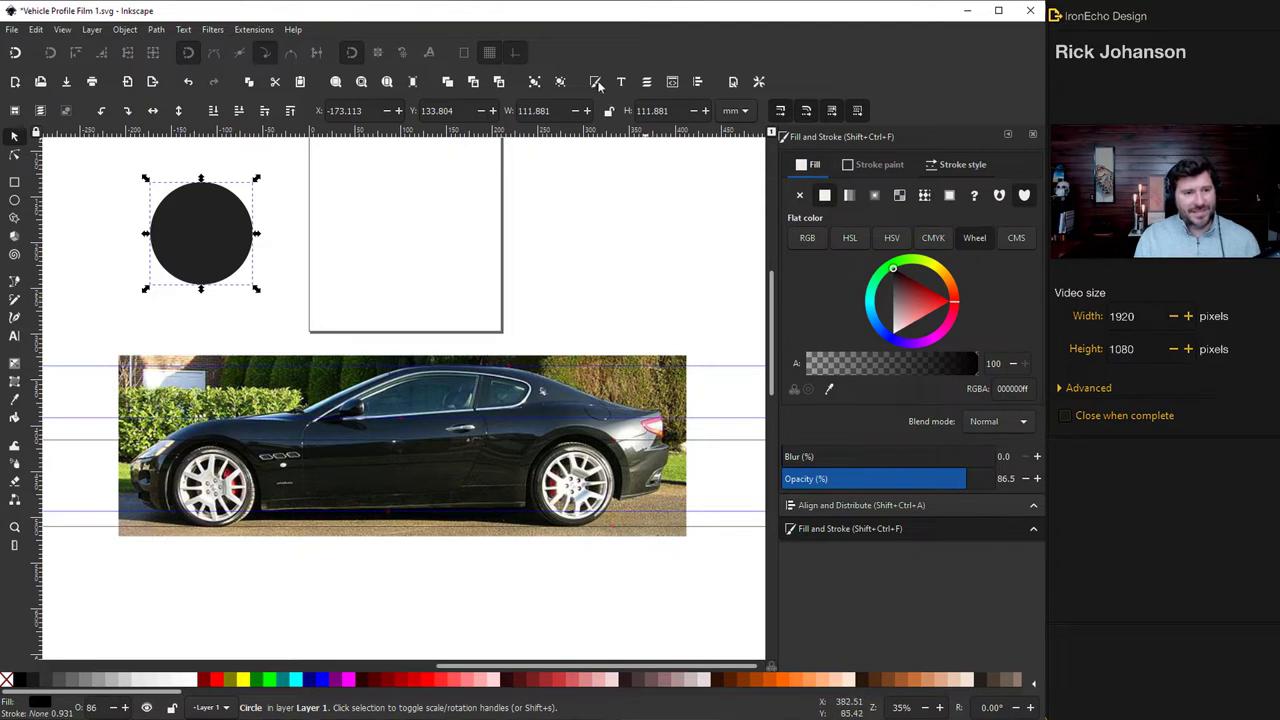
left_click(214, 248)
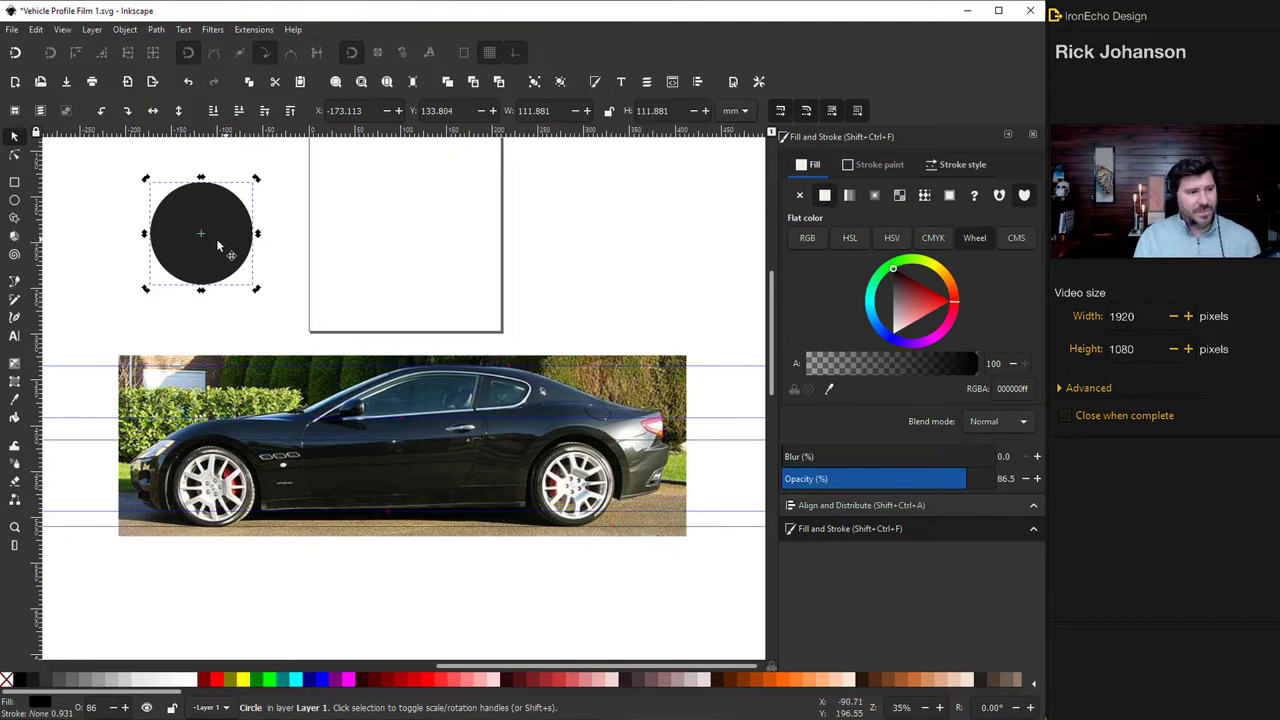
mouse_move(224, 244)
left_mouse_down()
mouse_move(249, 260)
mouse_move(230, 238)
left_mouse_up()
key("ctrl+z")
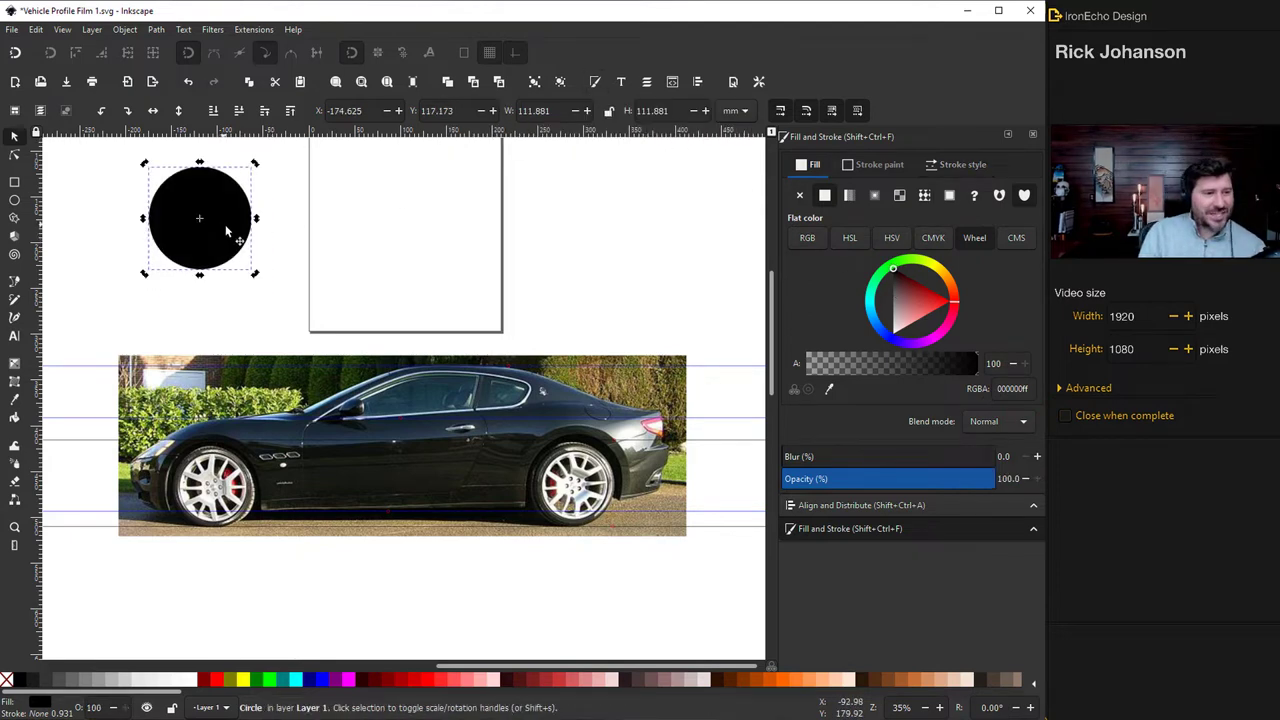
key("ctrl+z")
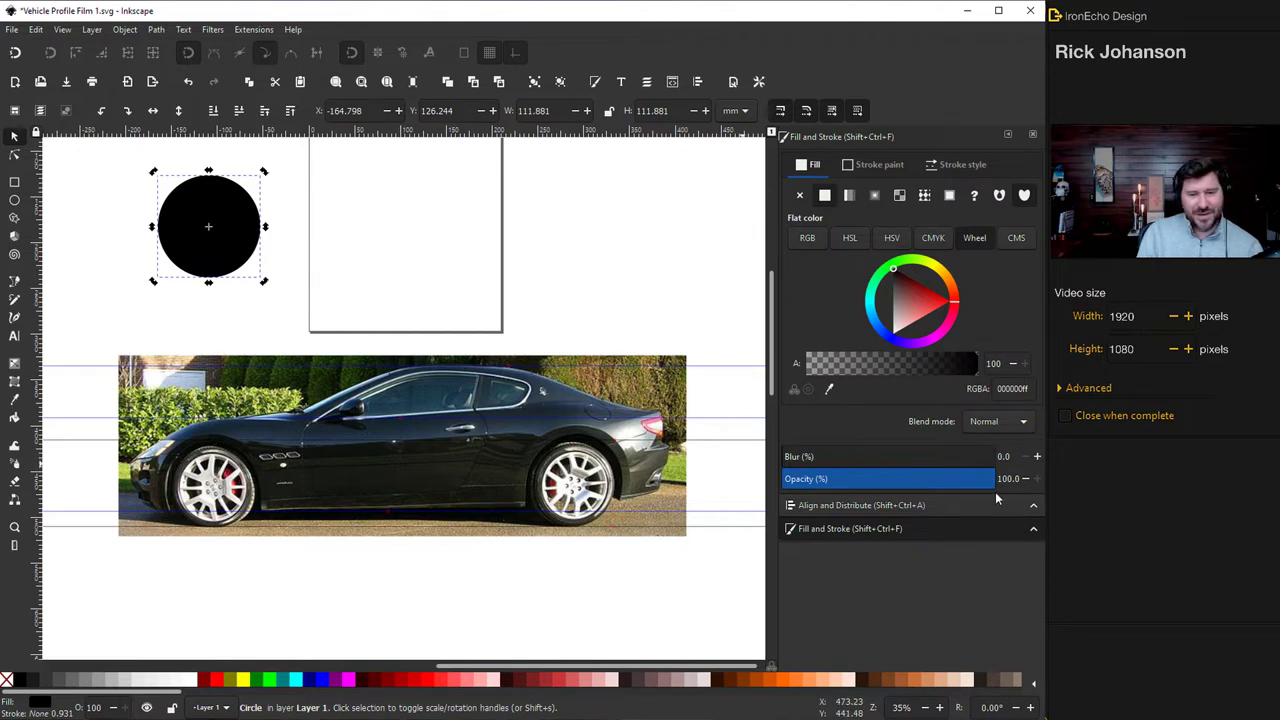
Fit the translucent circle over the front wheel, make it opaque red, and duplicate it rightward
left_click_drag(964, 487, 918, 487)
left_click_drag(246, 258, 252, 510)
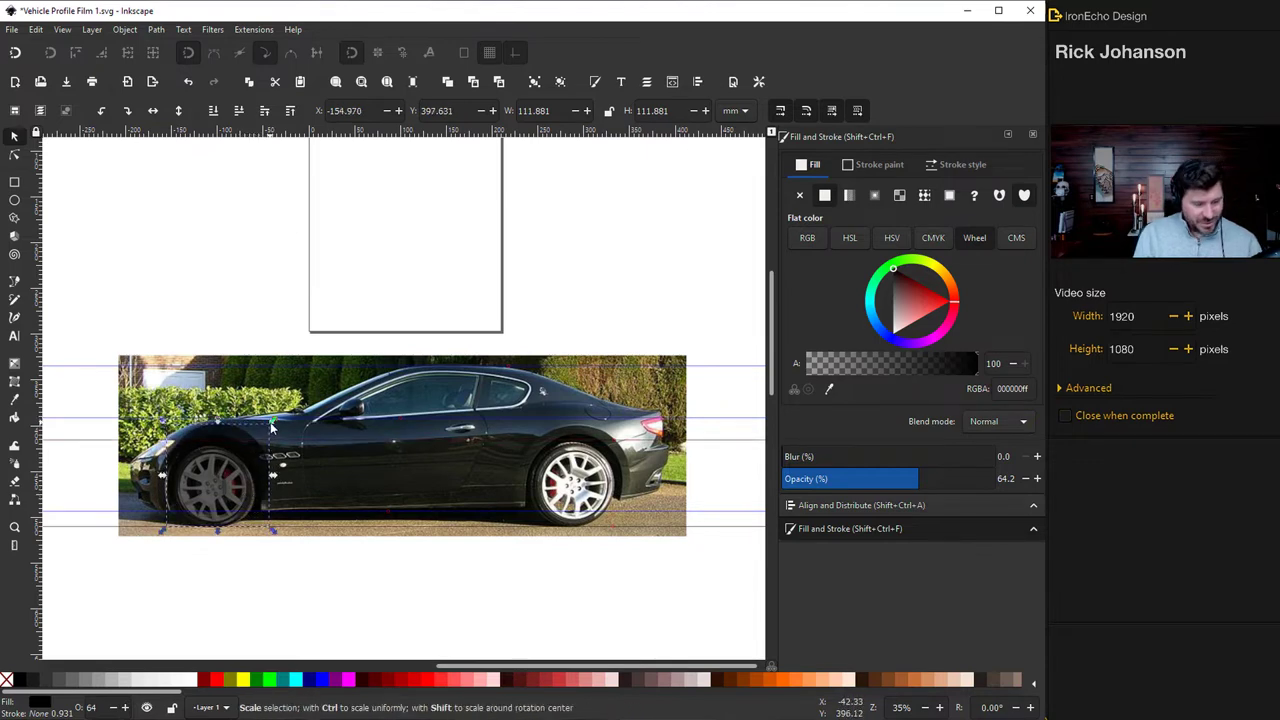
mouse_move(273, 420)
left_mouse_down()
mouse_move(265, 437)
mouse_move(273, 430)
left_mouse_up()
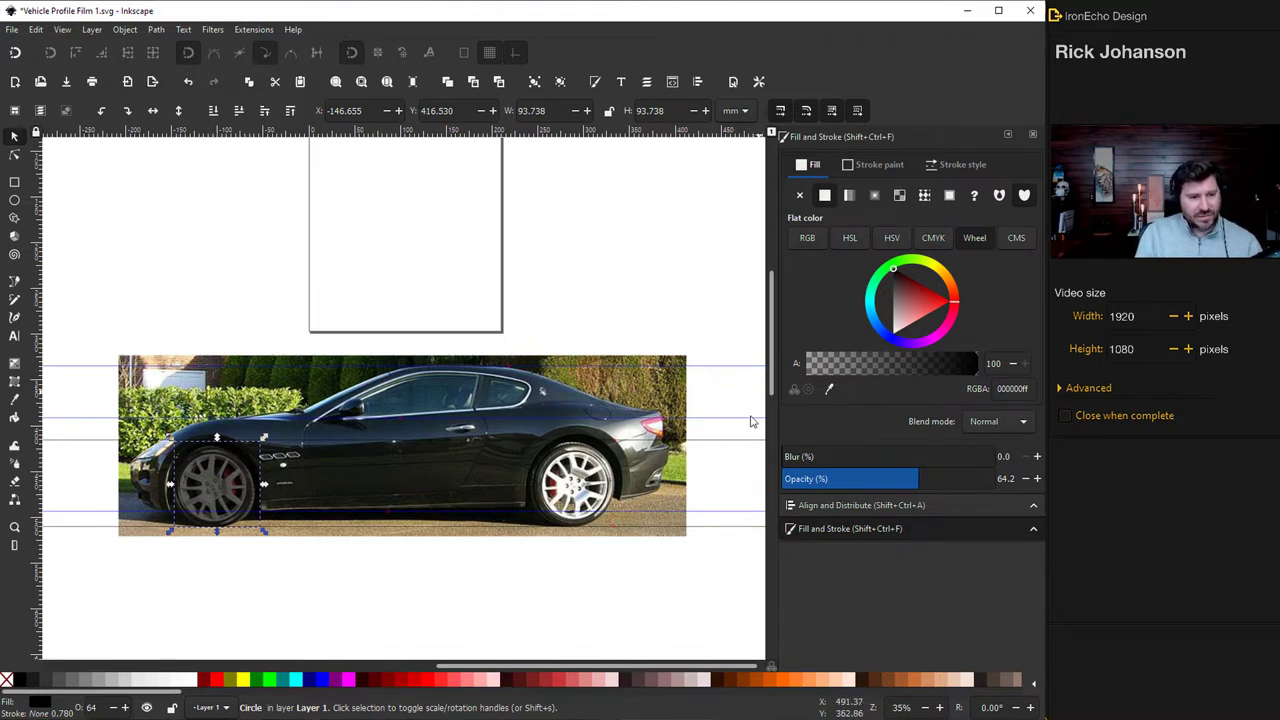
left_click_drag(884, 485, 1040, 482)
left_click_drag(944, 308, 951, 300)
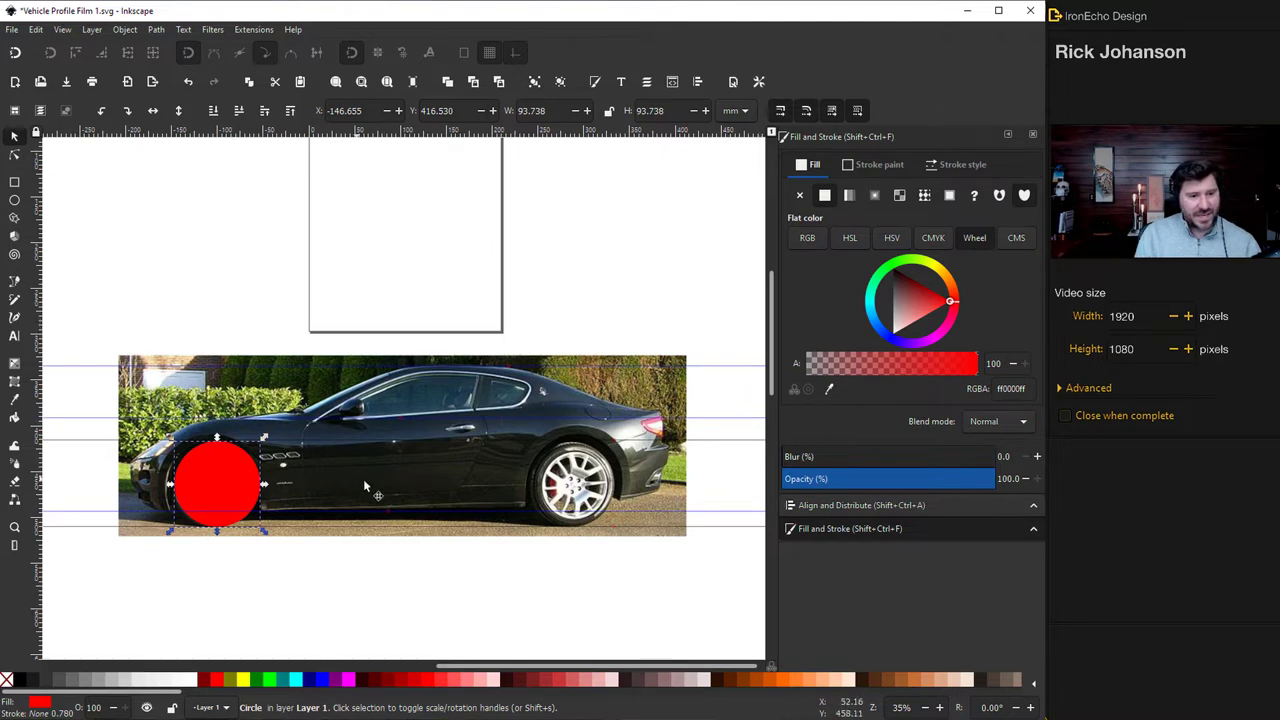
key("period")
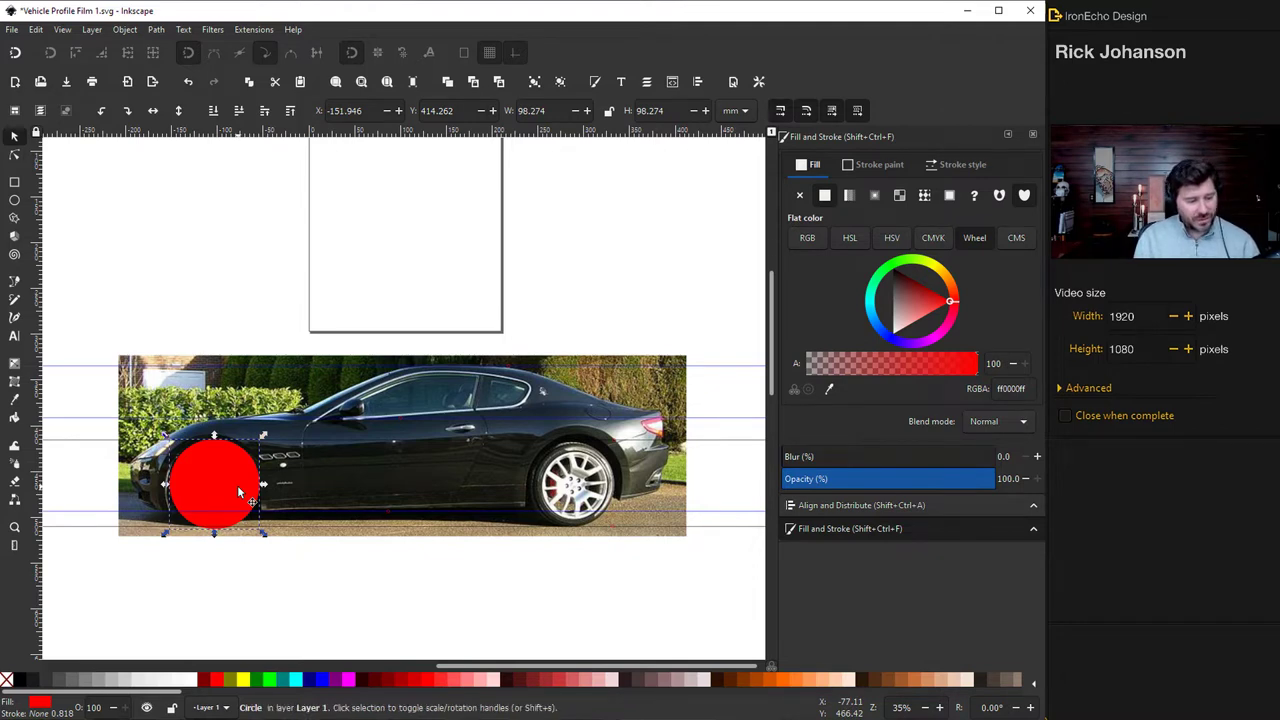
key("ctrl+d")
left_click_drag(234, 480, 592, 485)
Duplicate the circles into a row spanning the car, adding a vertical guide at the rear end
key("ctrl+d")
key("ctrl+d")
key("ctrl+d")
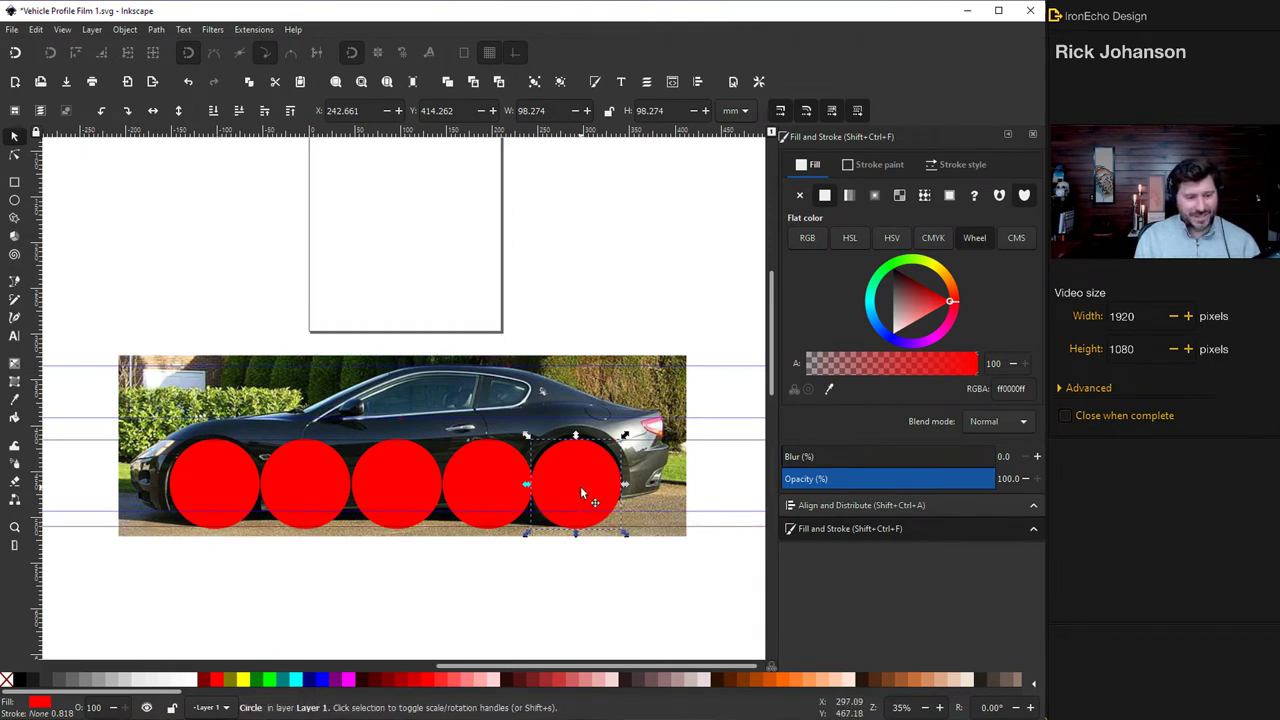
left_click_drag(577, 477, 679, 466)
left_click(892, 480)
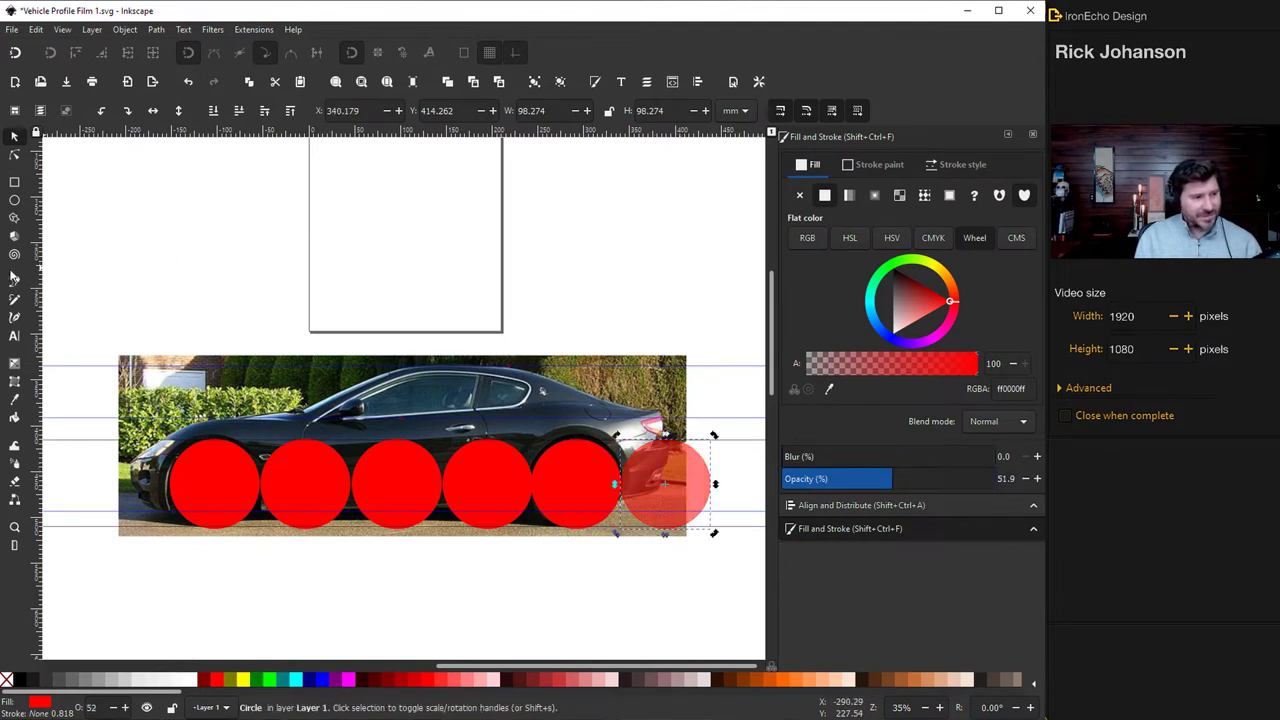
left_click_drag(33, 279, 670, 390)
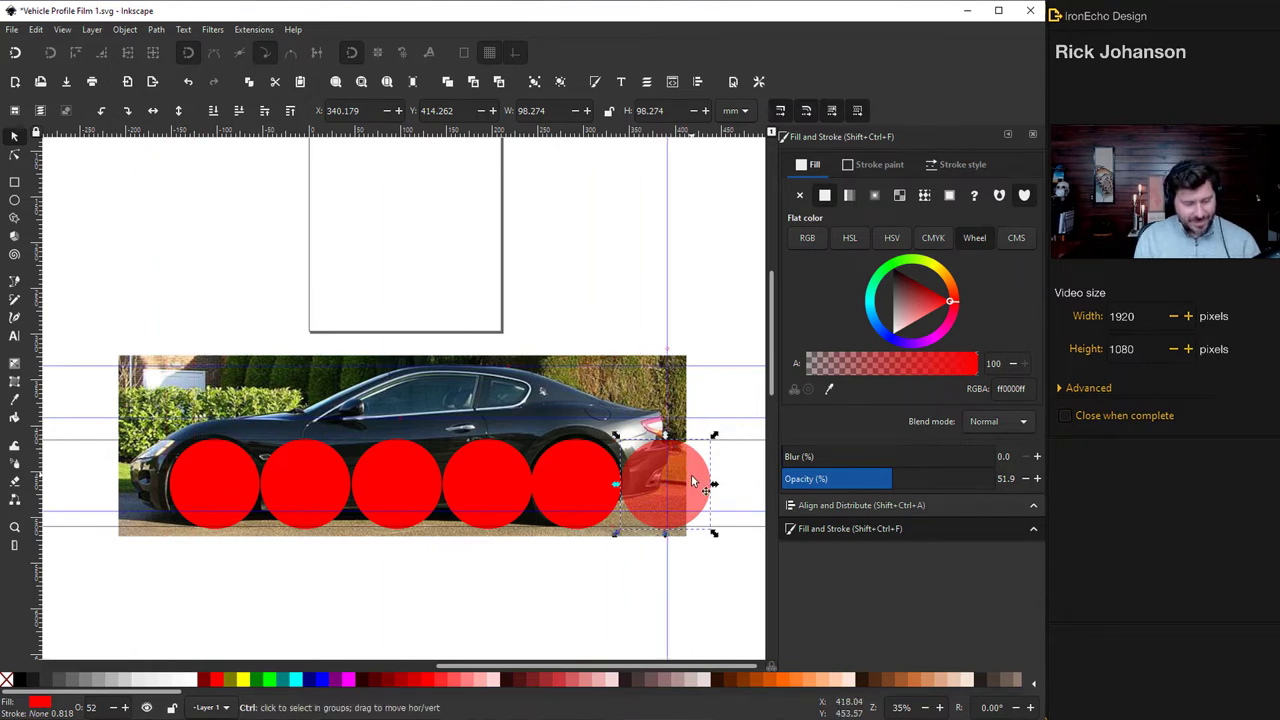
key("ctrl+d")
left_click_drag(683, 472, 145, 476)
left_click_drag(40, 362, 130, 384)
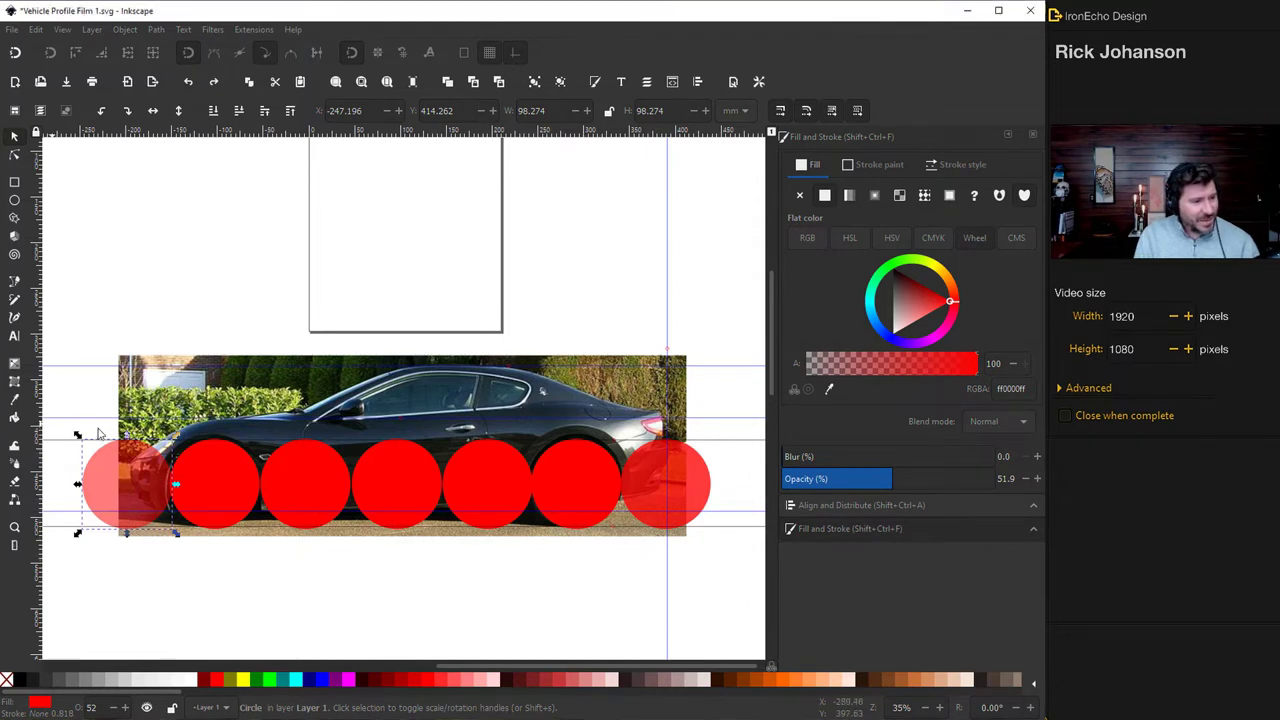
Group all the circles, move the group off the car, and add vertical guides at both ends
left_click_drag(52, 424, 729, 559)
key("ctrl+g")
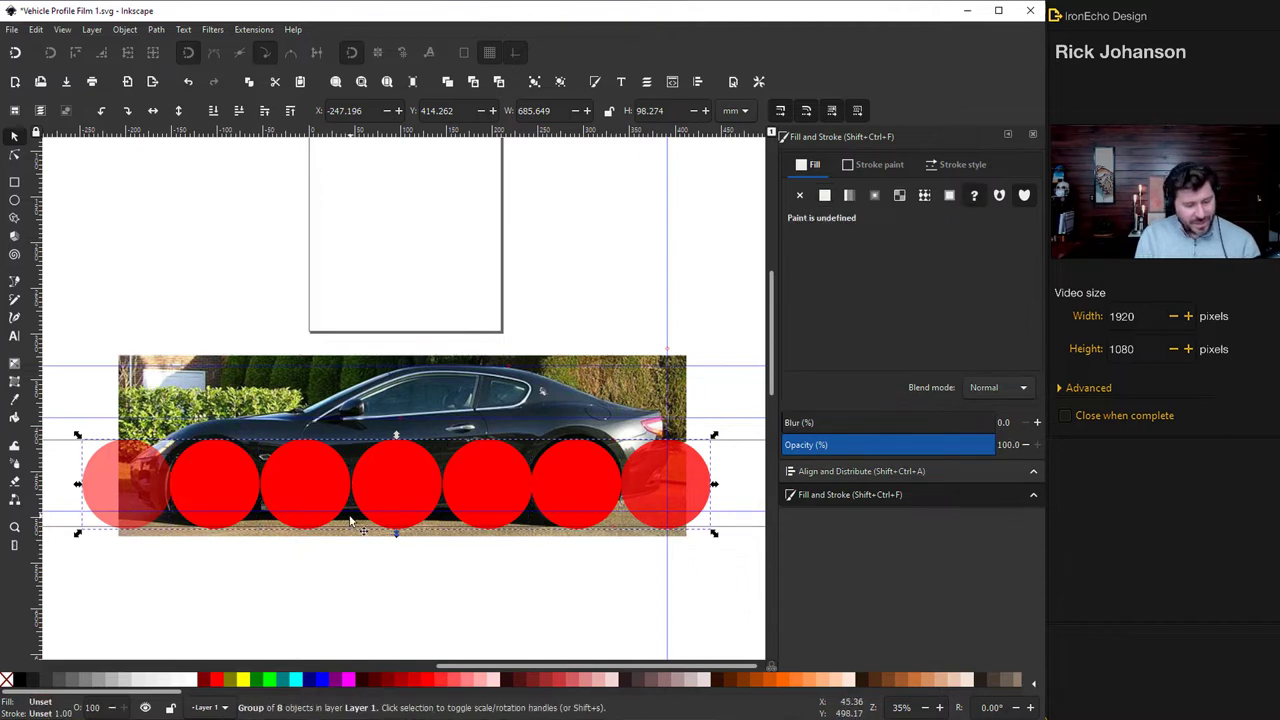
left_click_drag(219, 480, 726, 494)
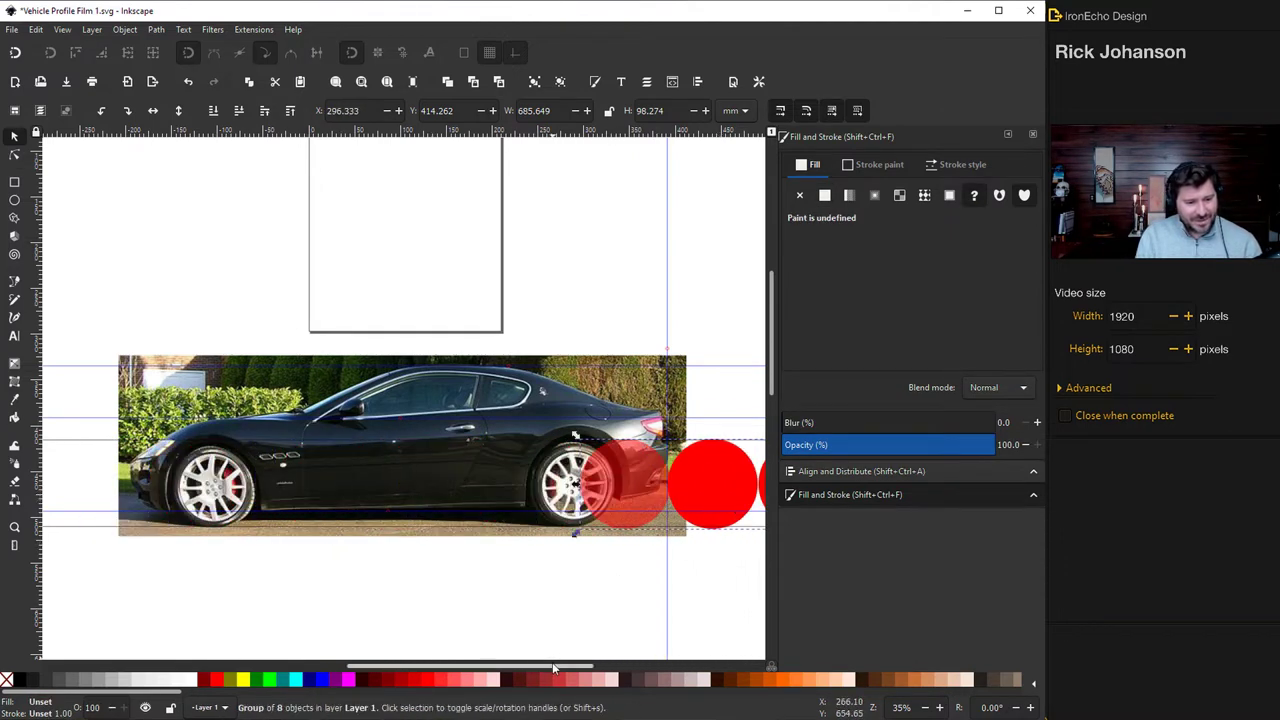
left_click_drag(552, 662, 720, 665)
left_click_drag(571, 489, 730, 491)
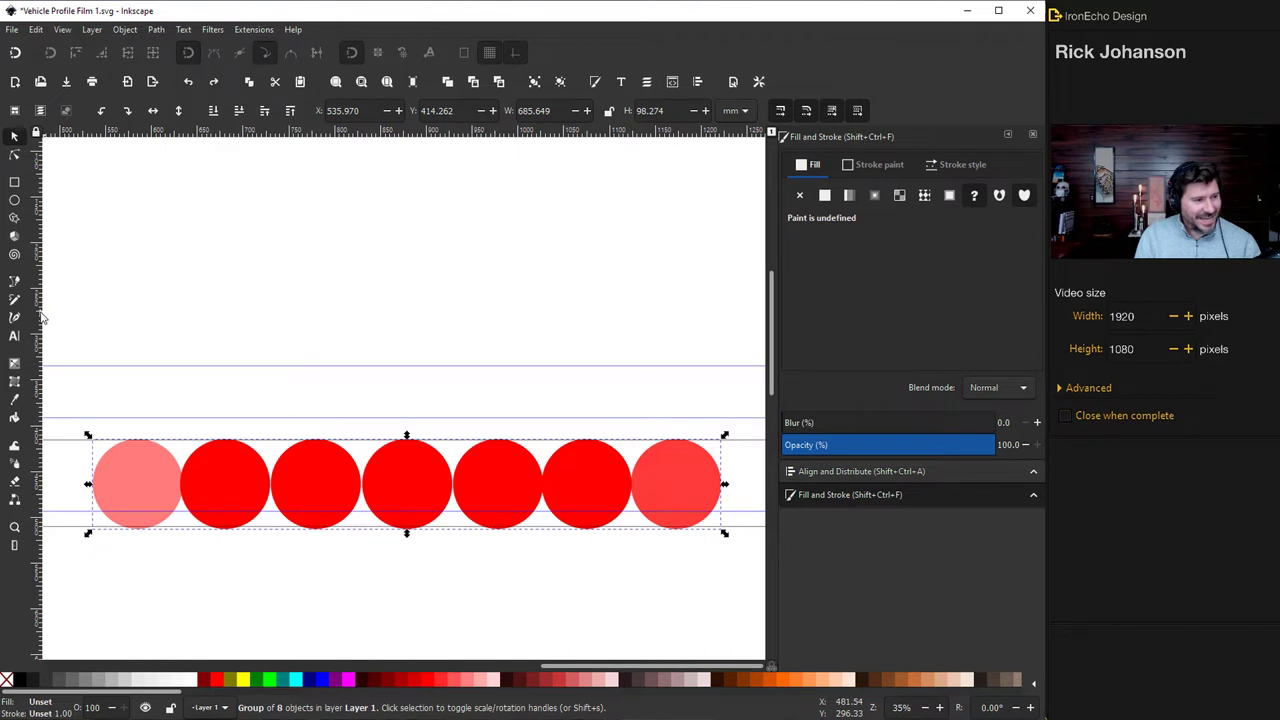
left_click_drag(40, 316, 139, 323)
left_click_drag(40, 313, 677, 337)
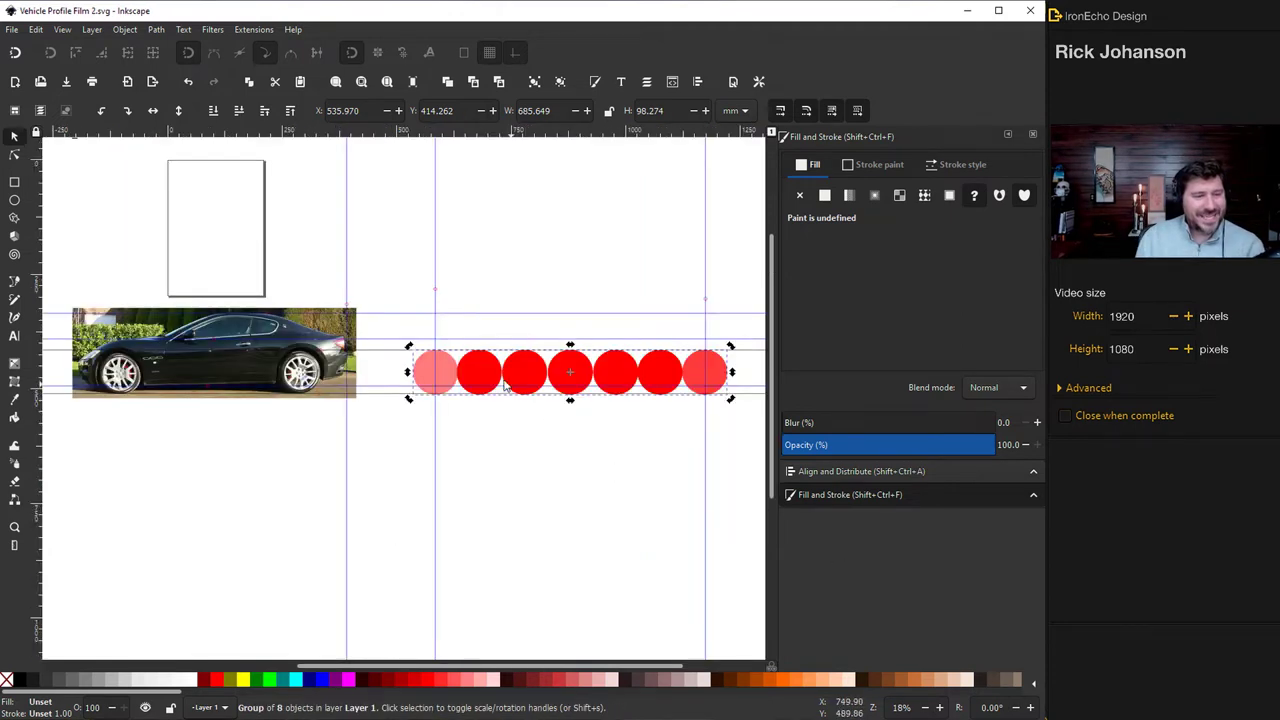
Inside the group, fill the second and sixth circles black
double_click(490, 375)
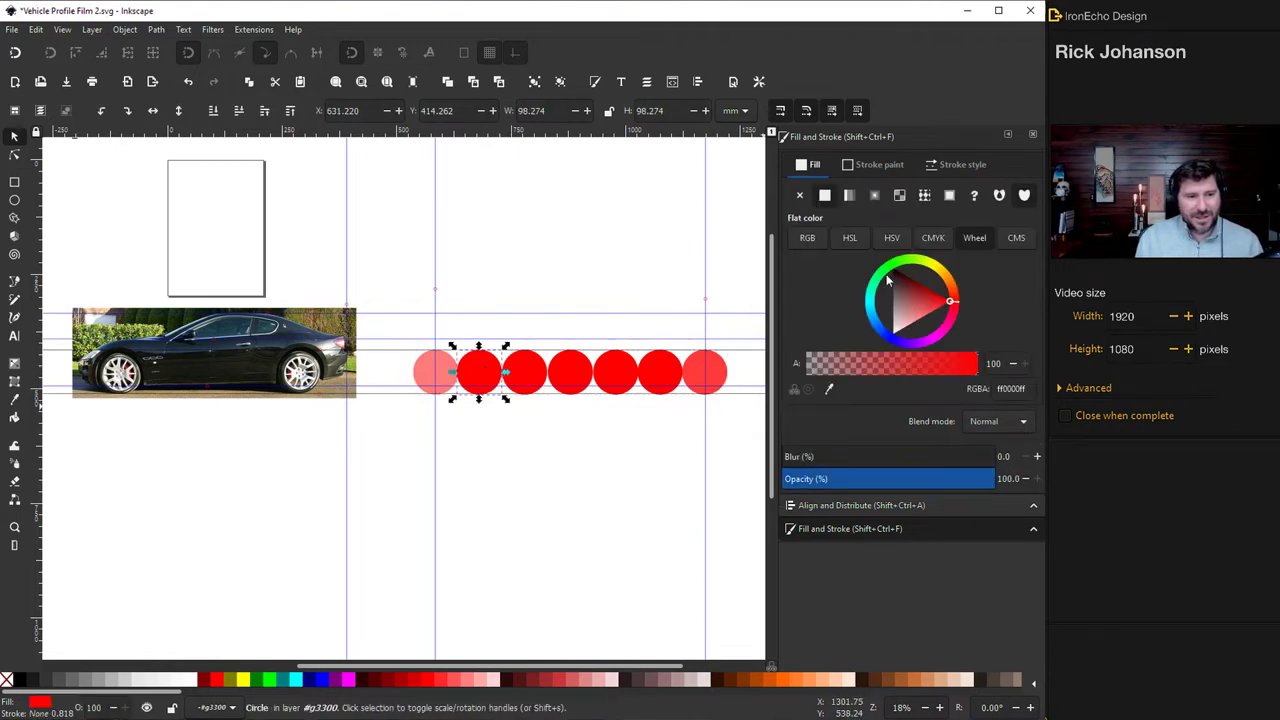
left_click(891, 268)
double_click(660, 372)
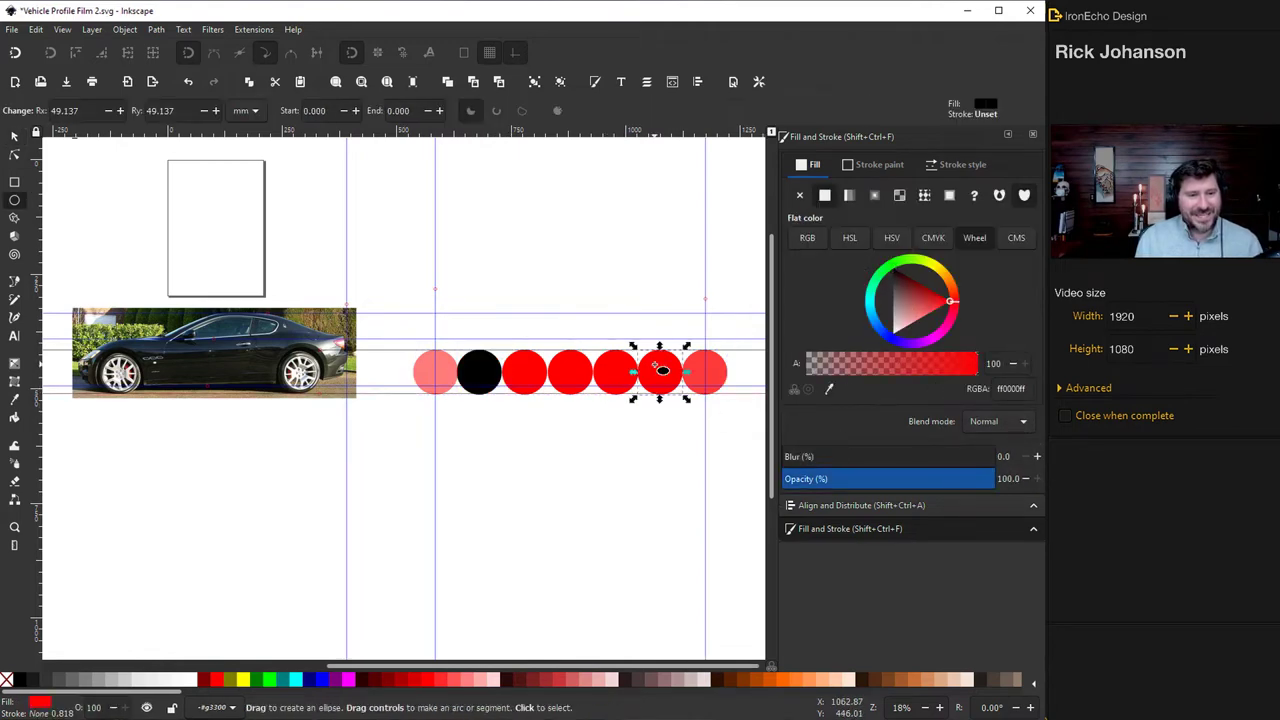
left_click(891, 268)
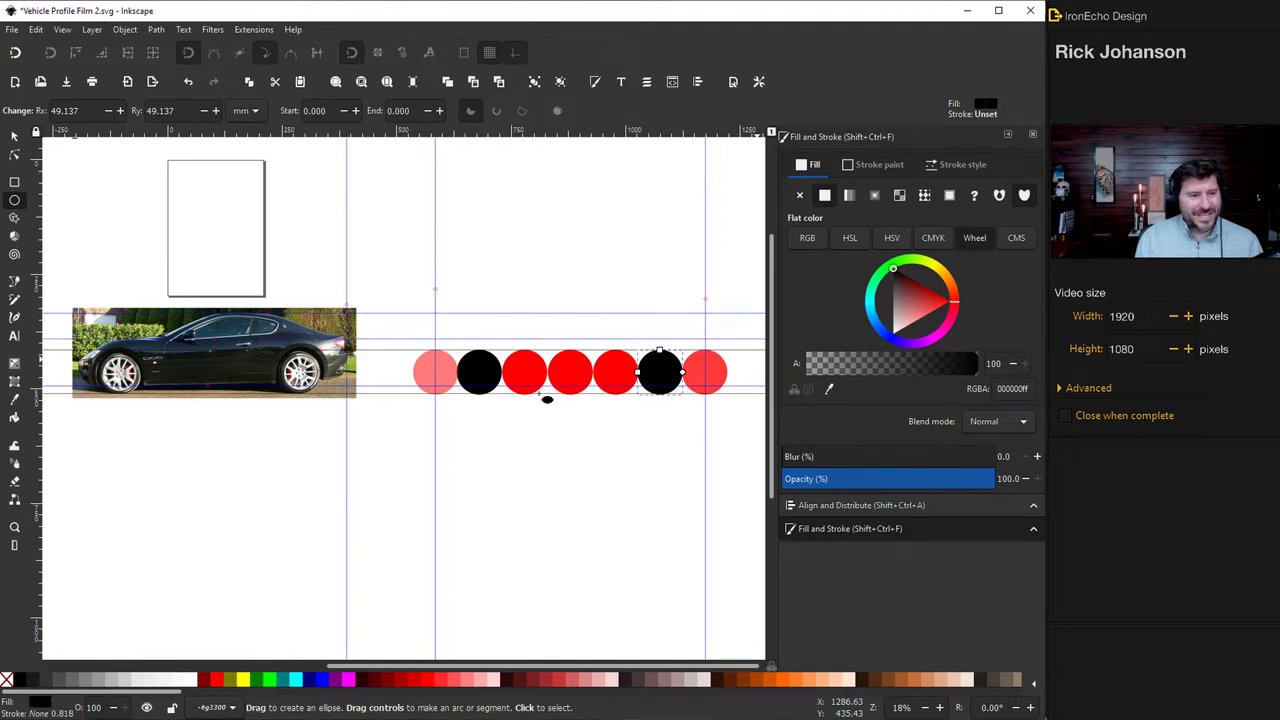
left_click(18, 137)
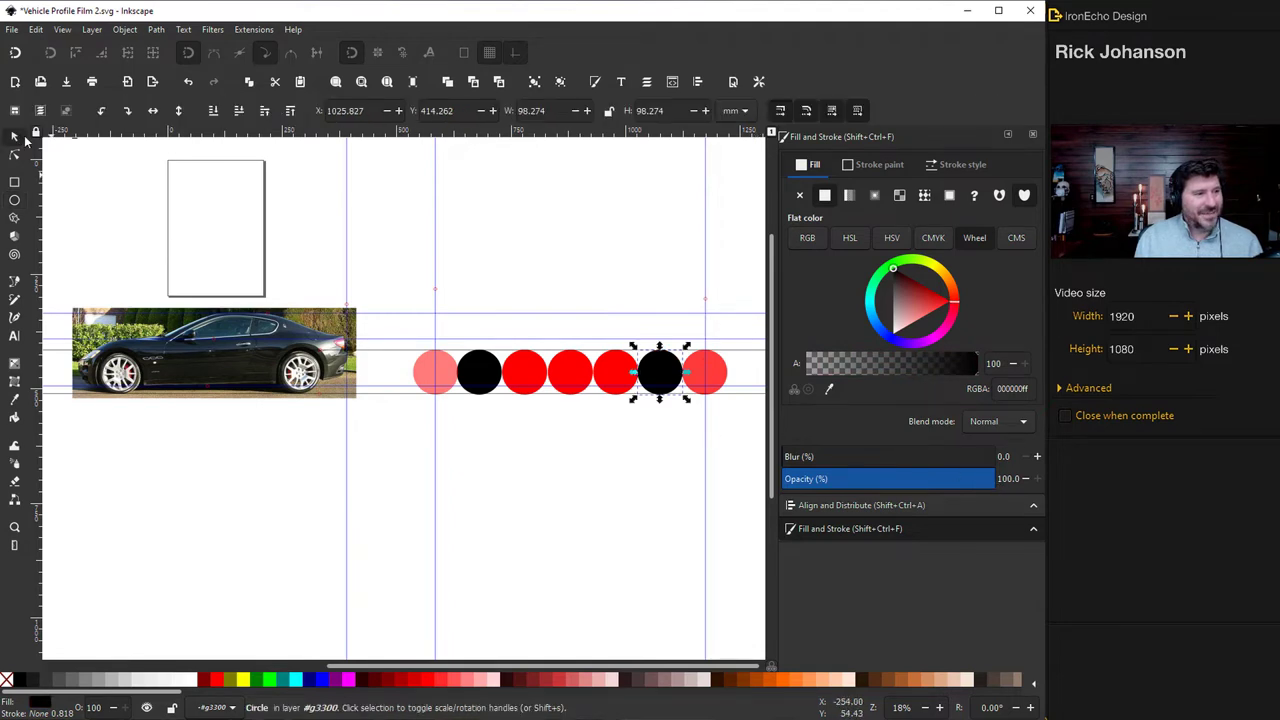
Delete the pink and red circles, leaving only the two black wheels
left_click(430, 373)
key("Delete")
left_click(480, 375)
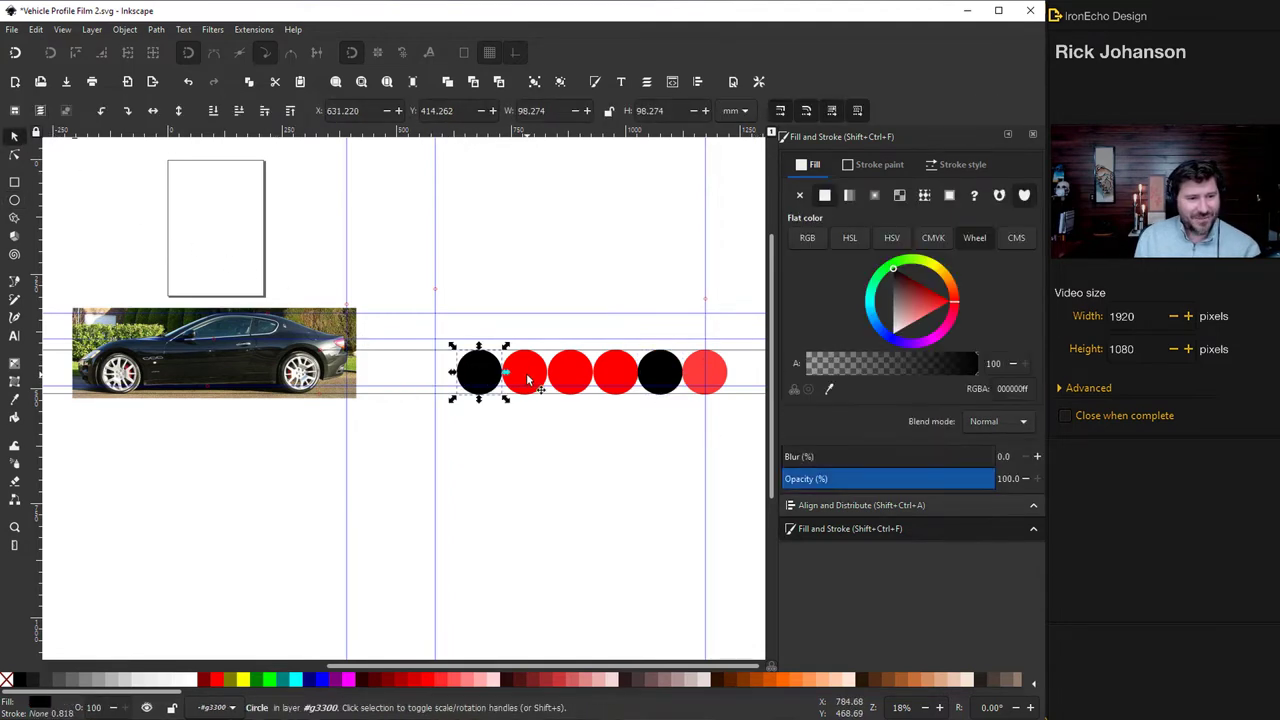
left_click(528, 378)
key("Delete")
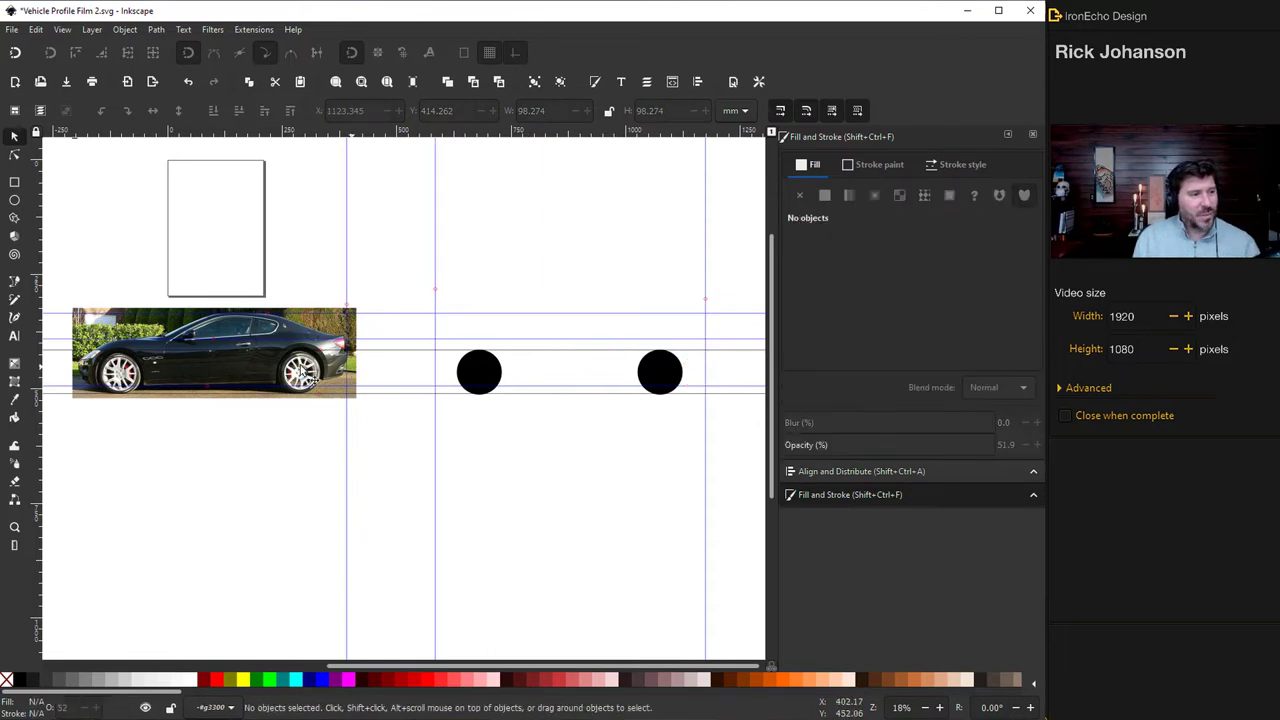
left_click(14, 283)
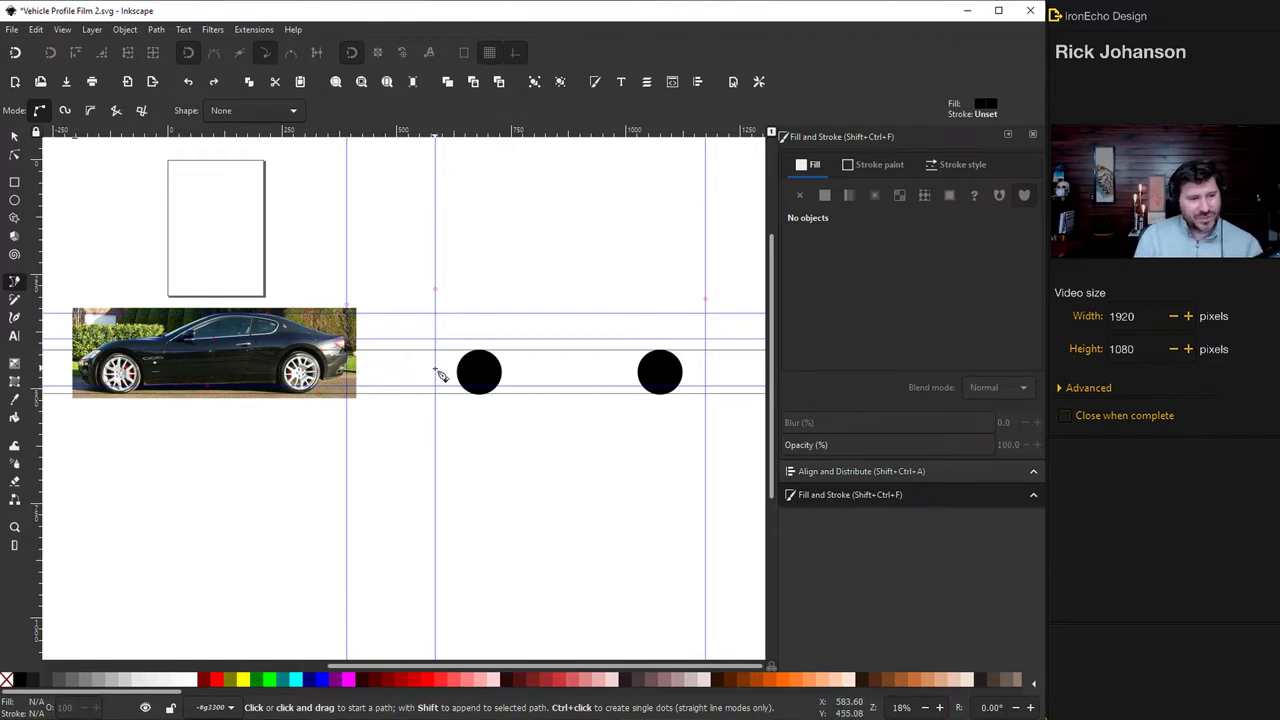
Trace a closed angular body outline over the wheels: hood, windshield, flat roof, rear deck and rear
left_click(434, 369)
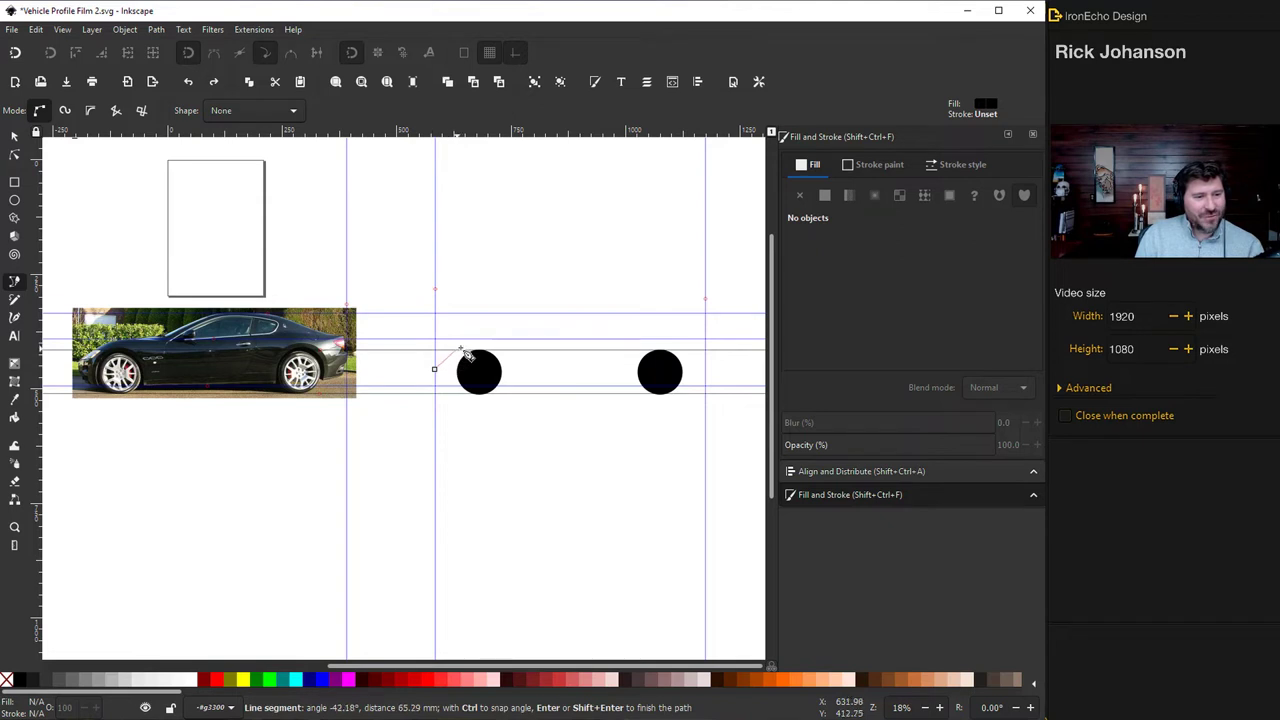
left_click(528, 341)
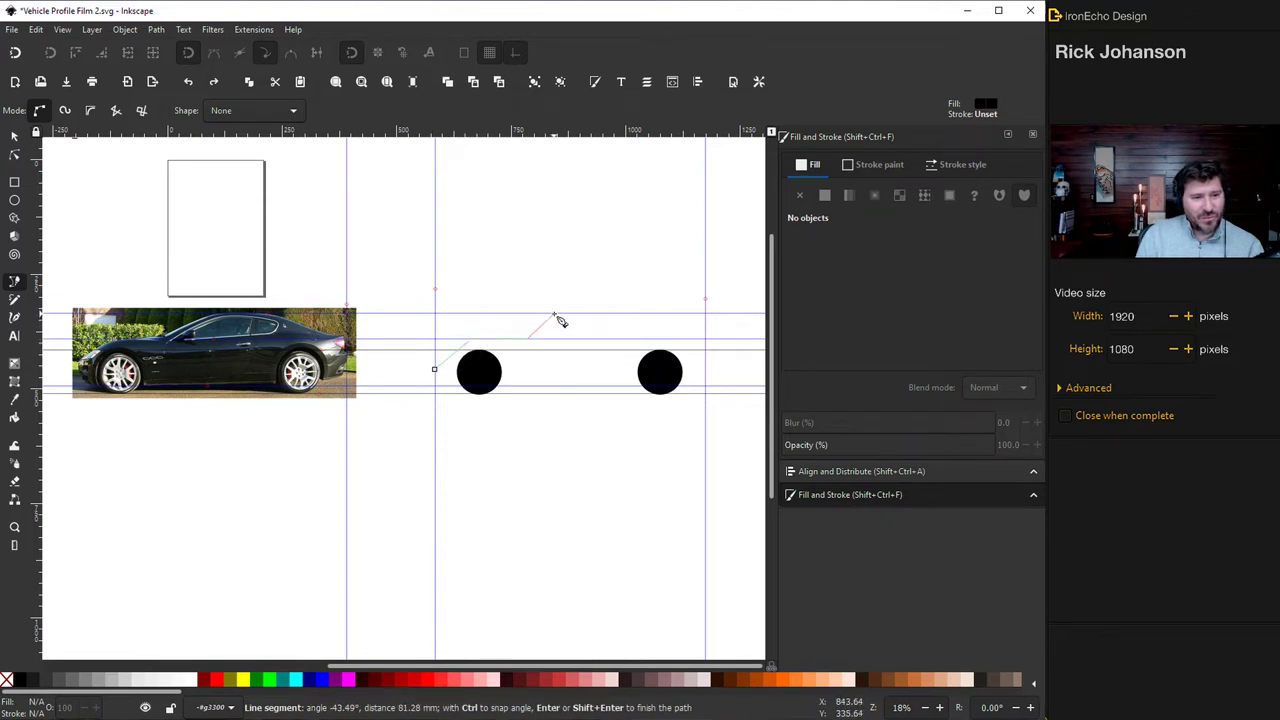
left_click(555, 314)
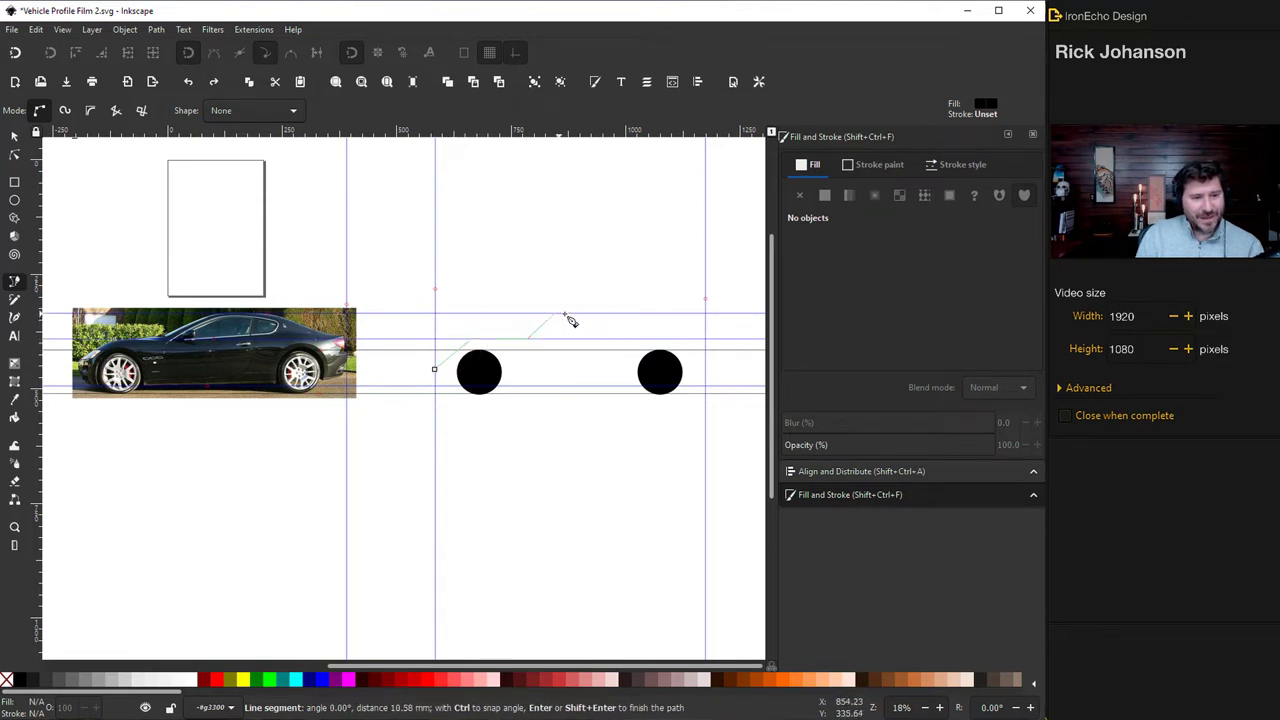
left_click(629, 315)
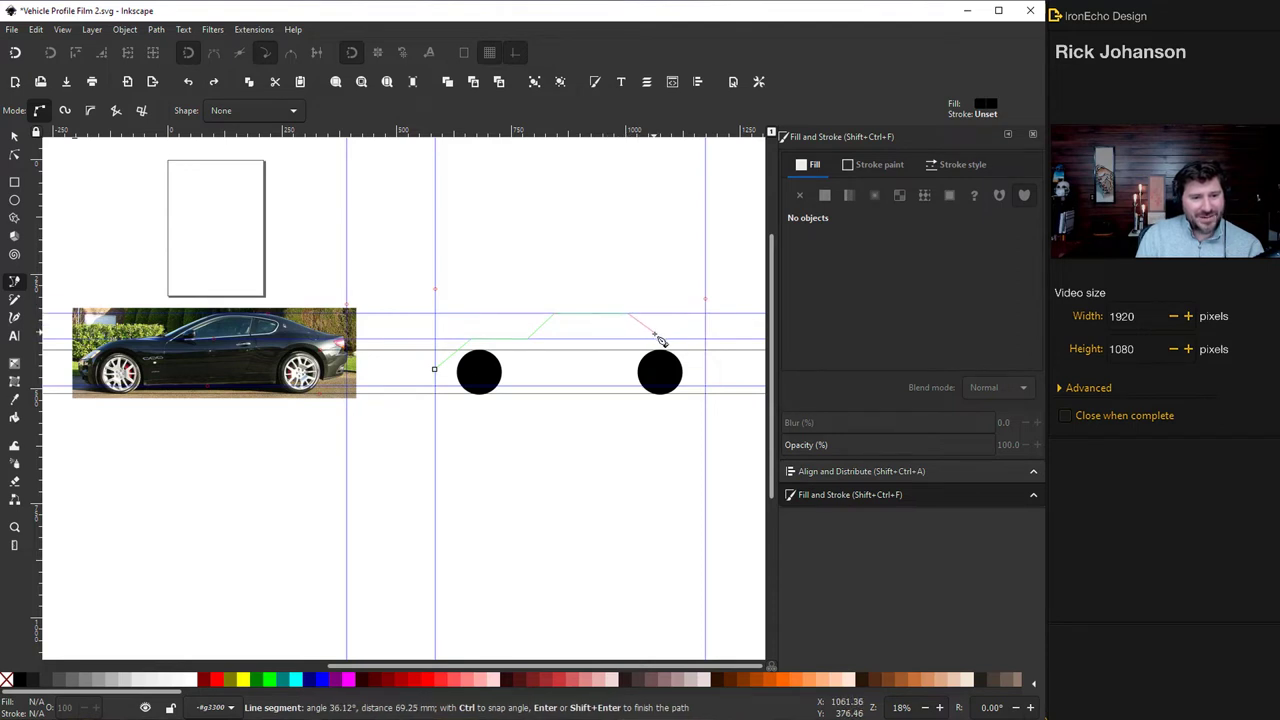
left_click(706, 339)
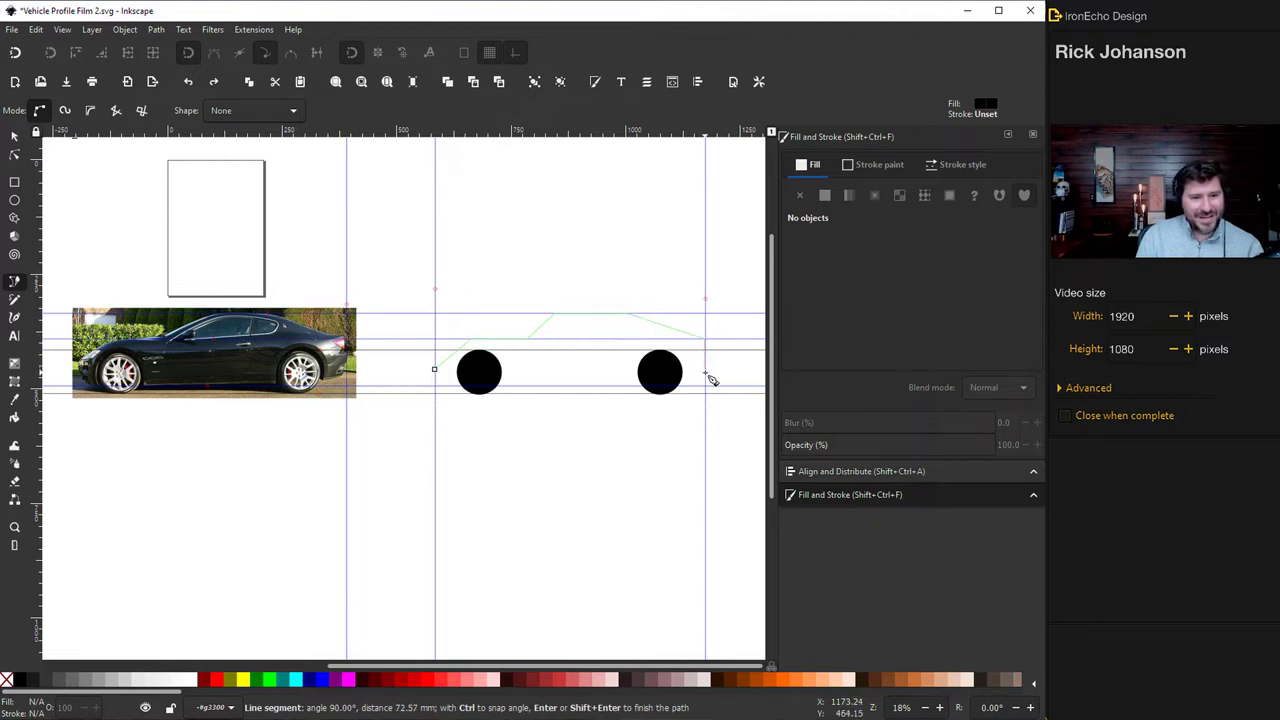
left_click(706, 372)
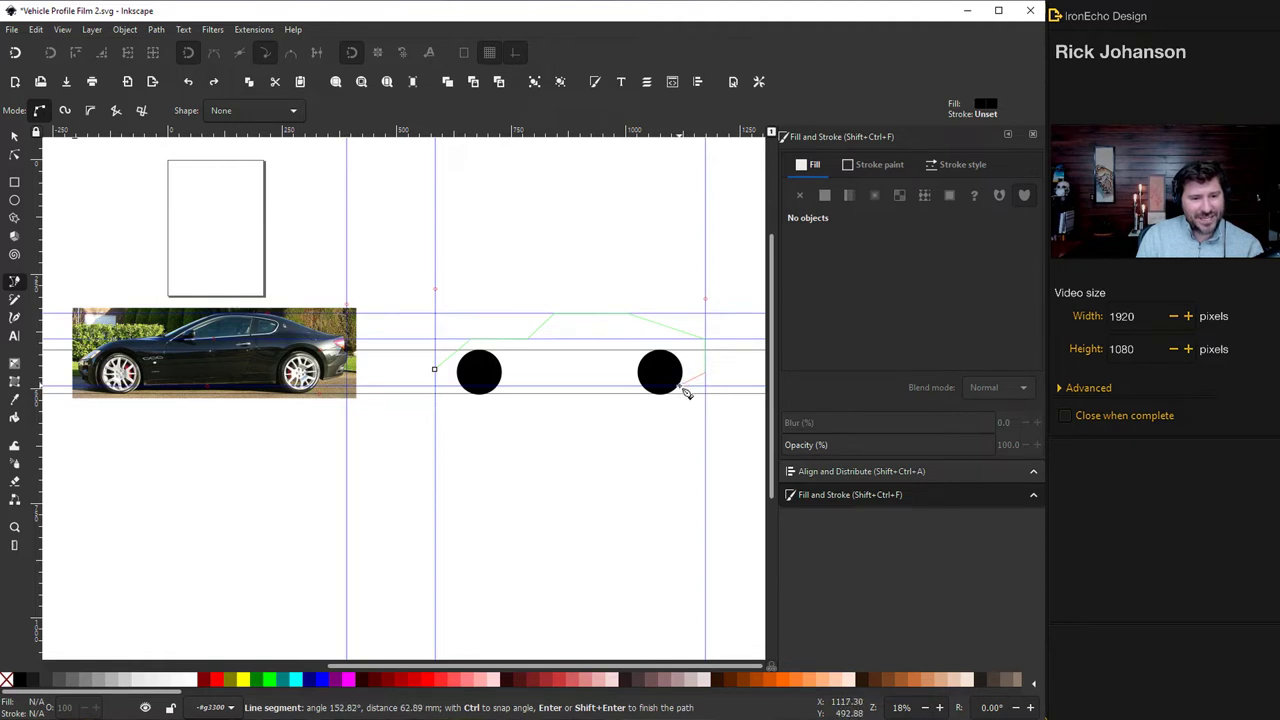
left_click(684, 388)
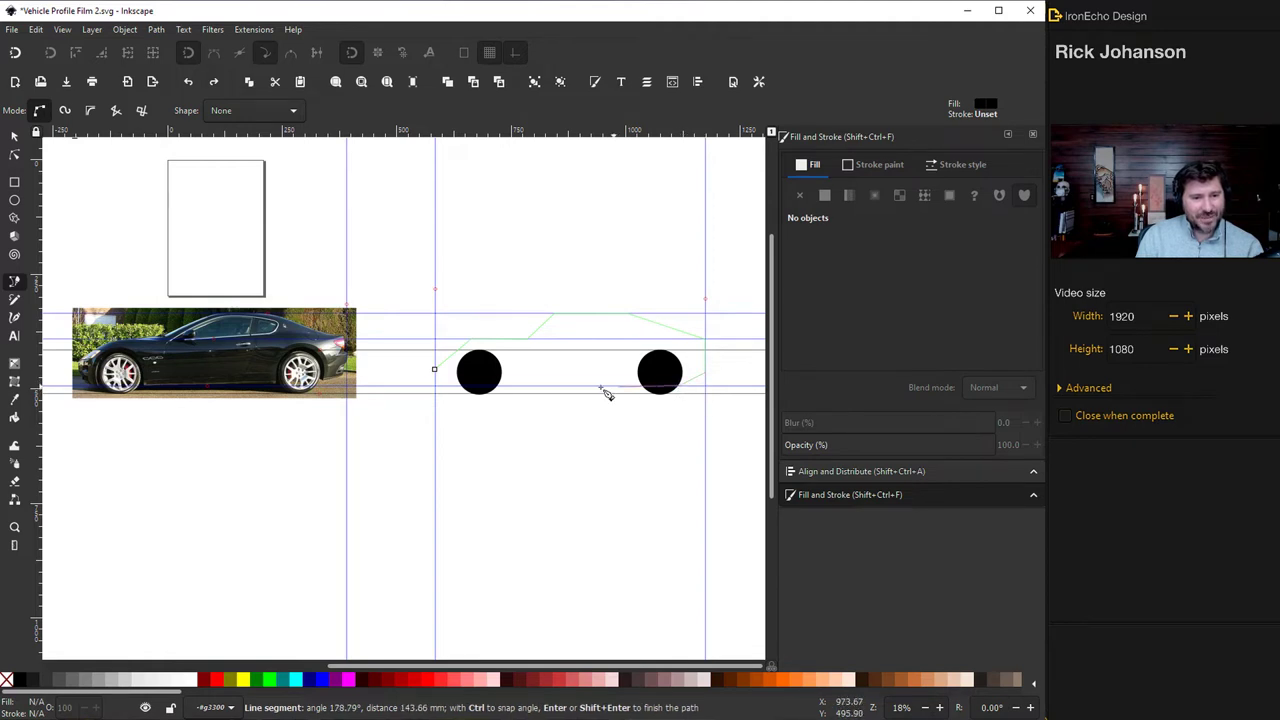
left_click(435, 371)
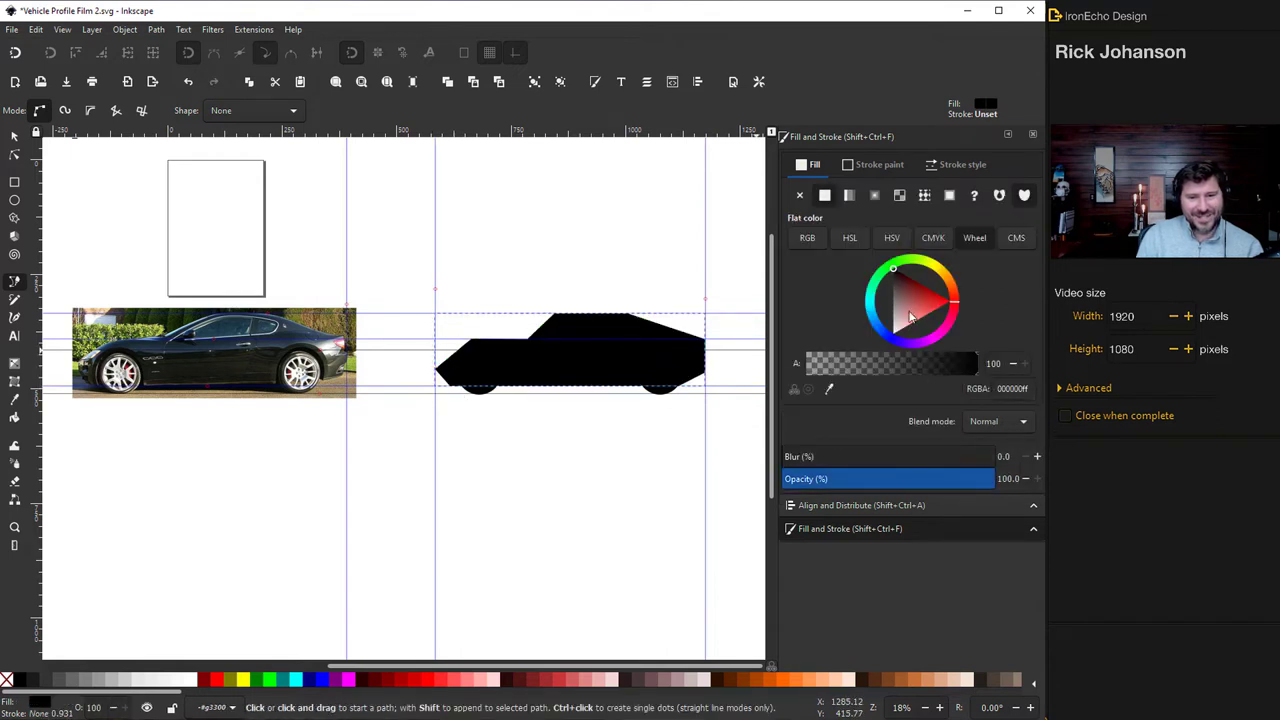
Fill the body grey (595959) and lower it beneath both black wheels
left_click(885, 291)
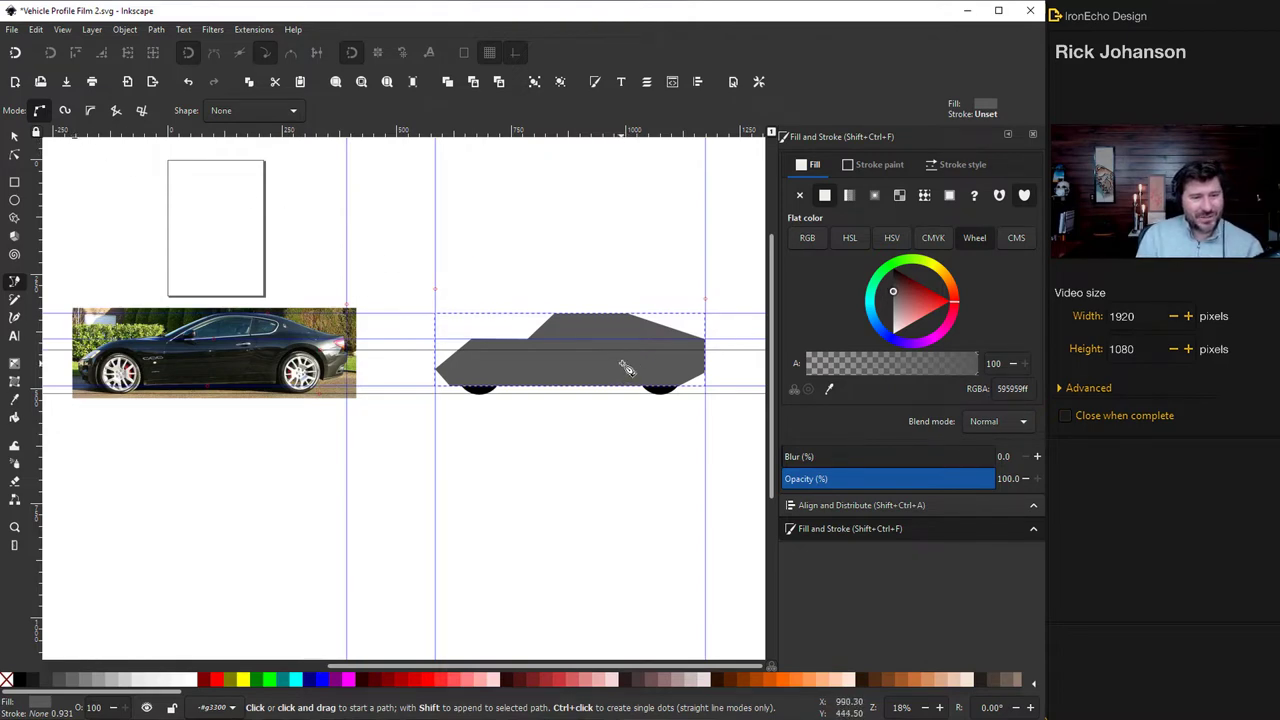
left_click(14, 136)
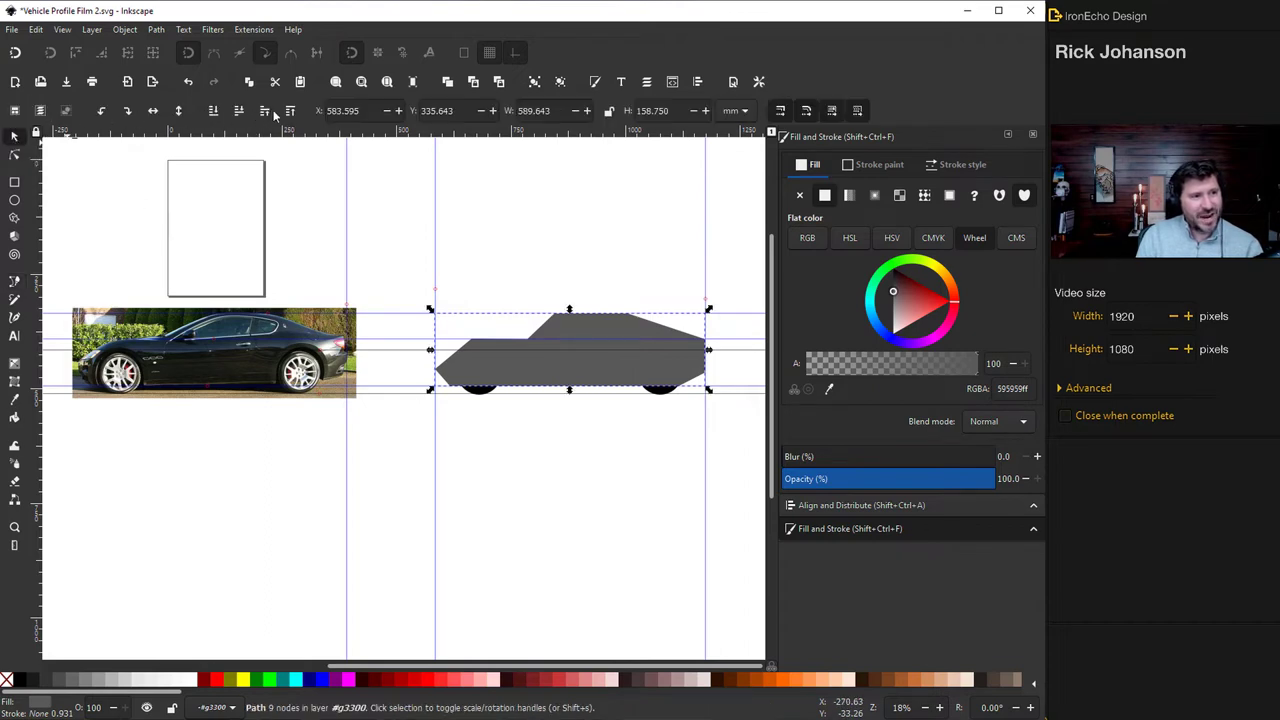
left_click(243, 117)
left_click(243, 117)
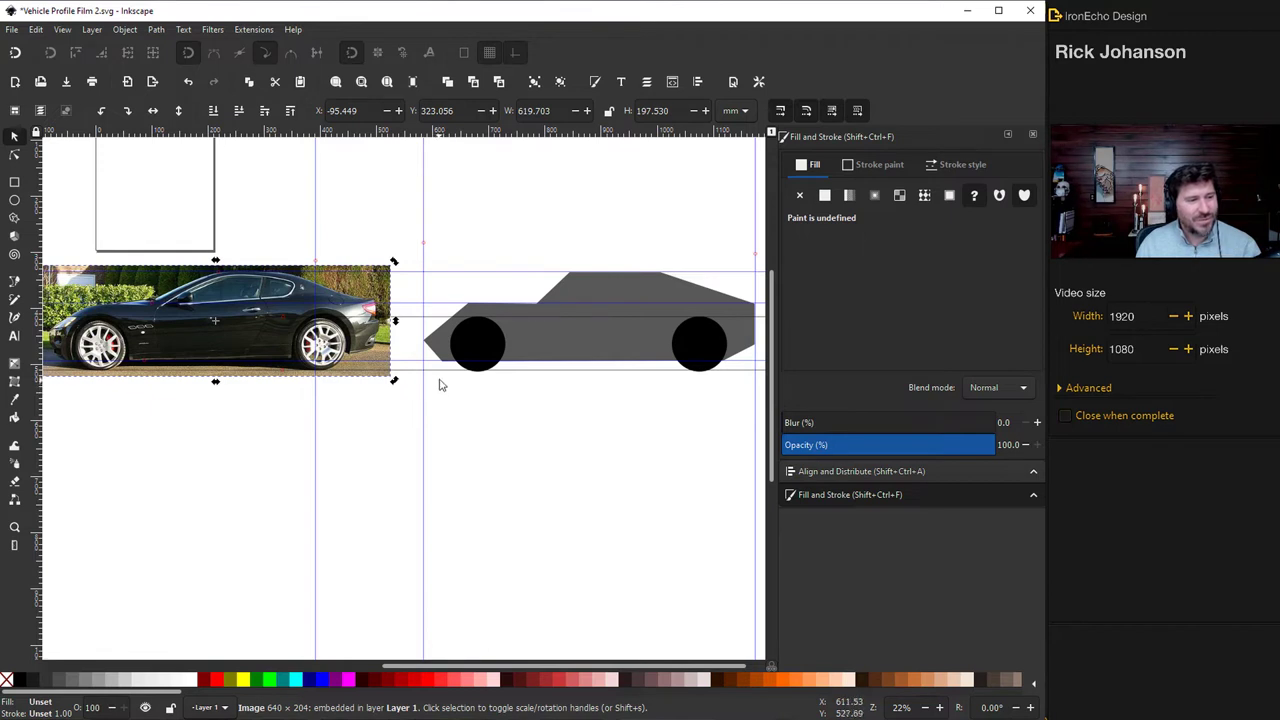
left_click(587, 335)
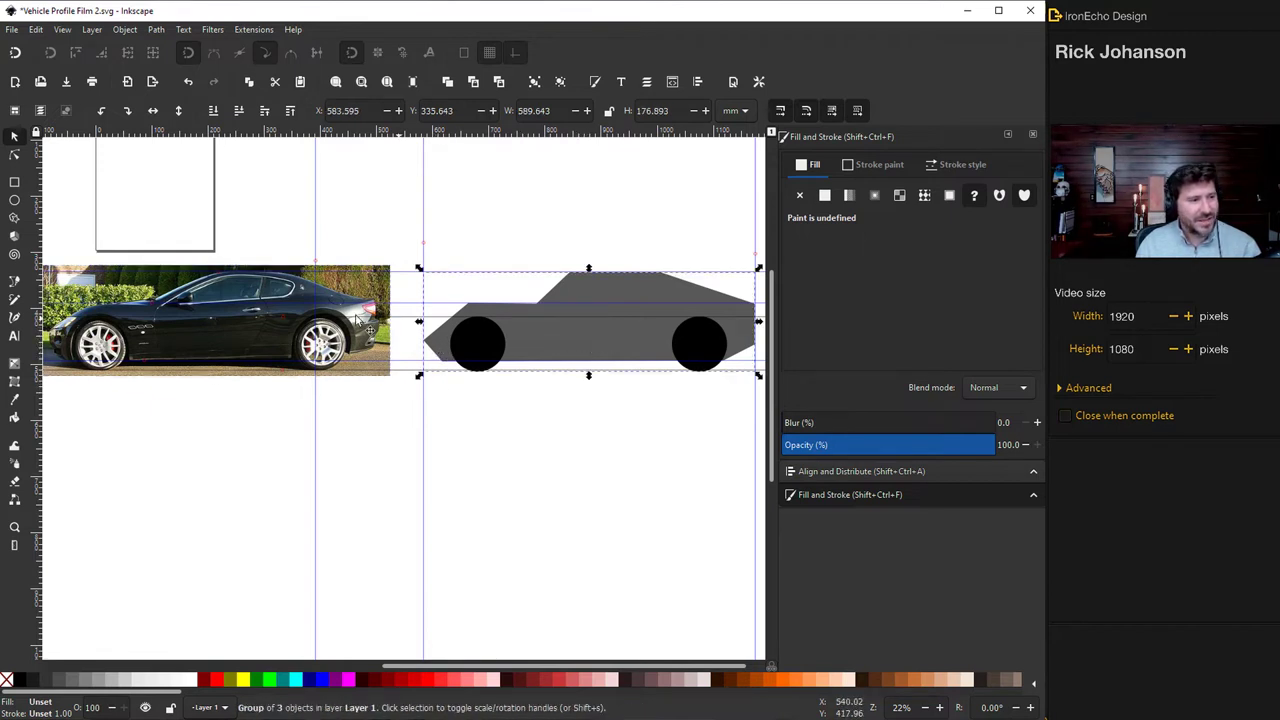
Round the car's nose by curving the front hood node and shifting the upper front corner left
left_click(15, 158)
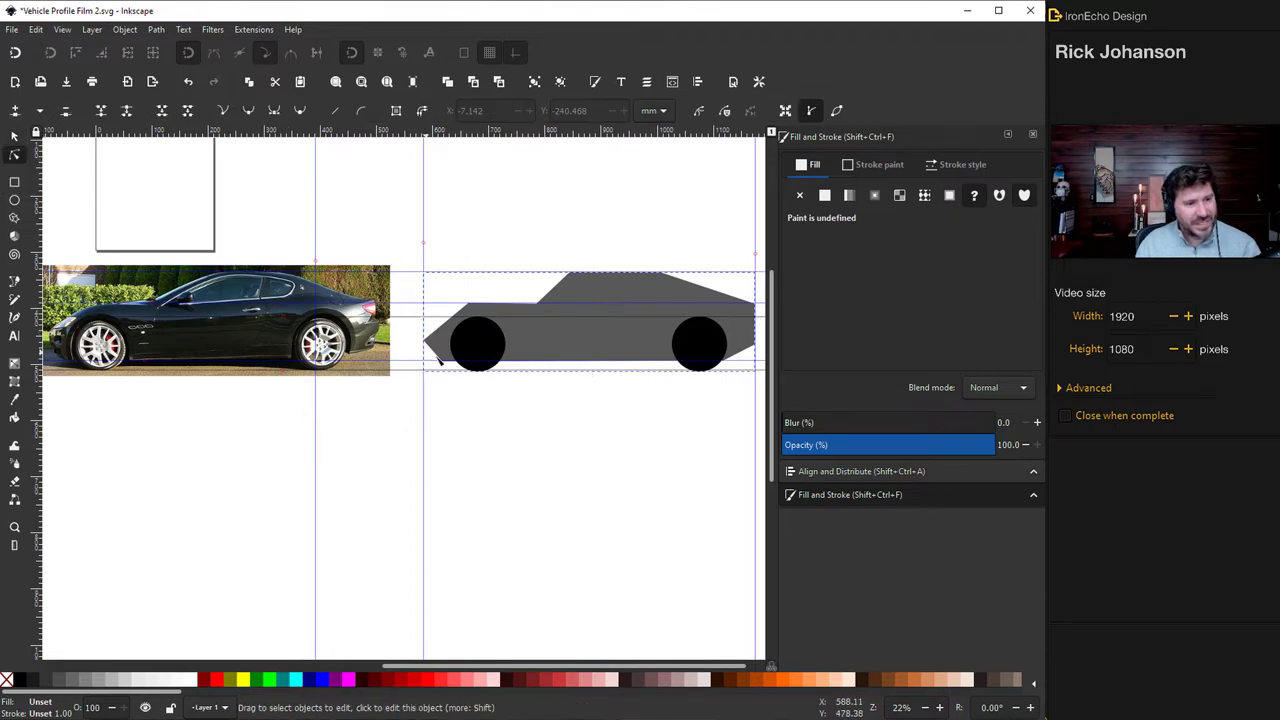
left_click(566, 348)
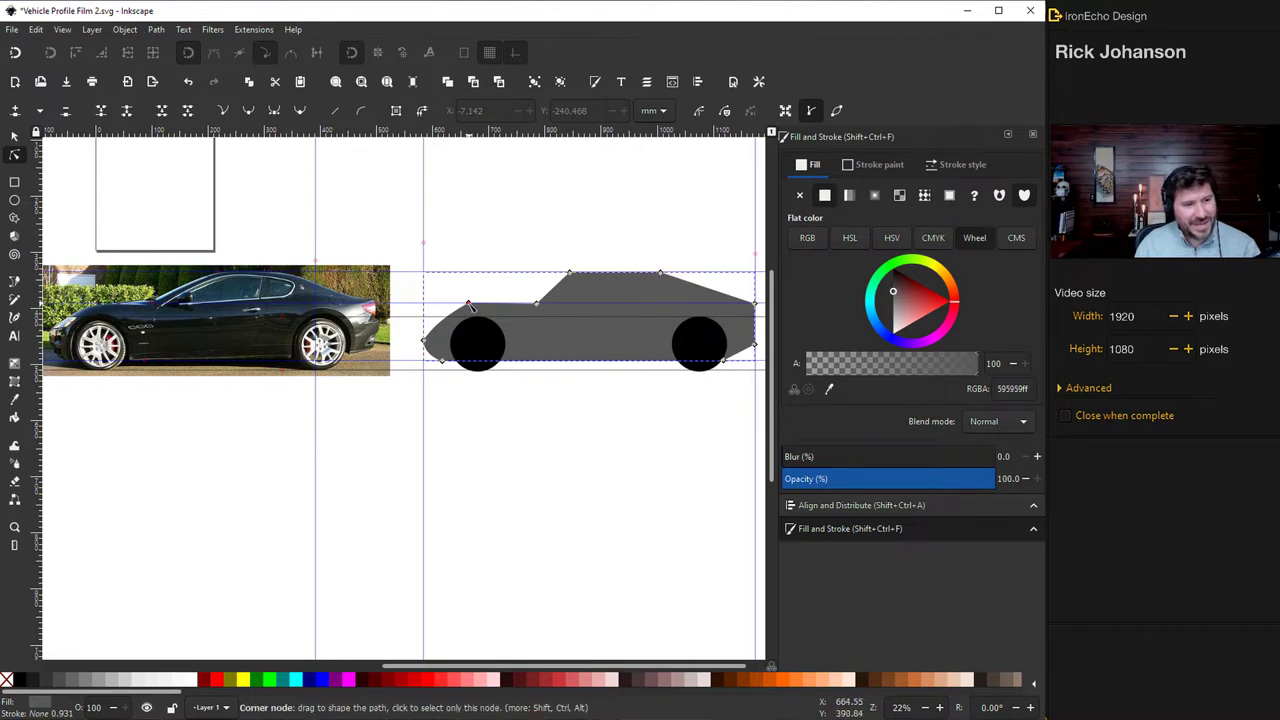
left_click(470, 306)
left_click_drag(453, 315, 448, 317)
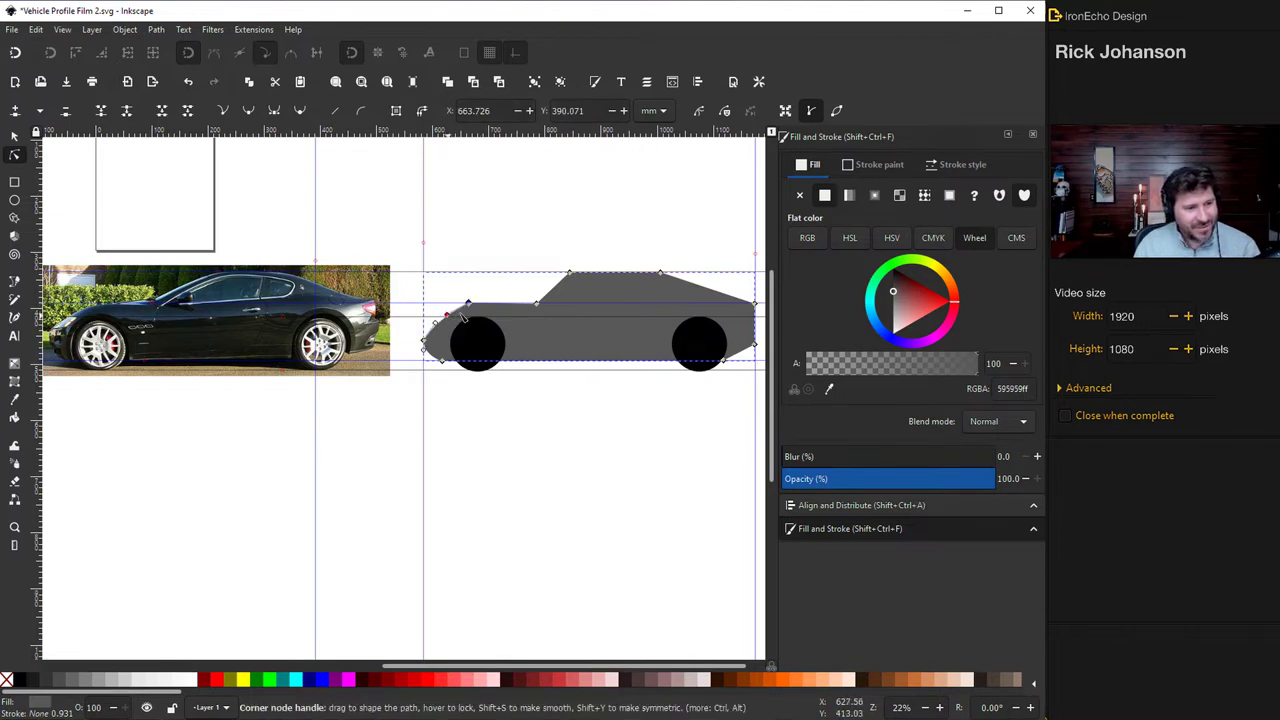
left_click_drag(540, 307, 515, 305)
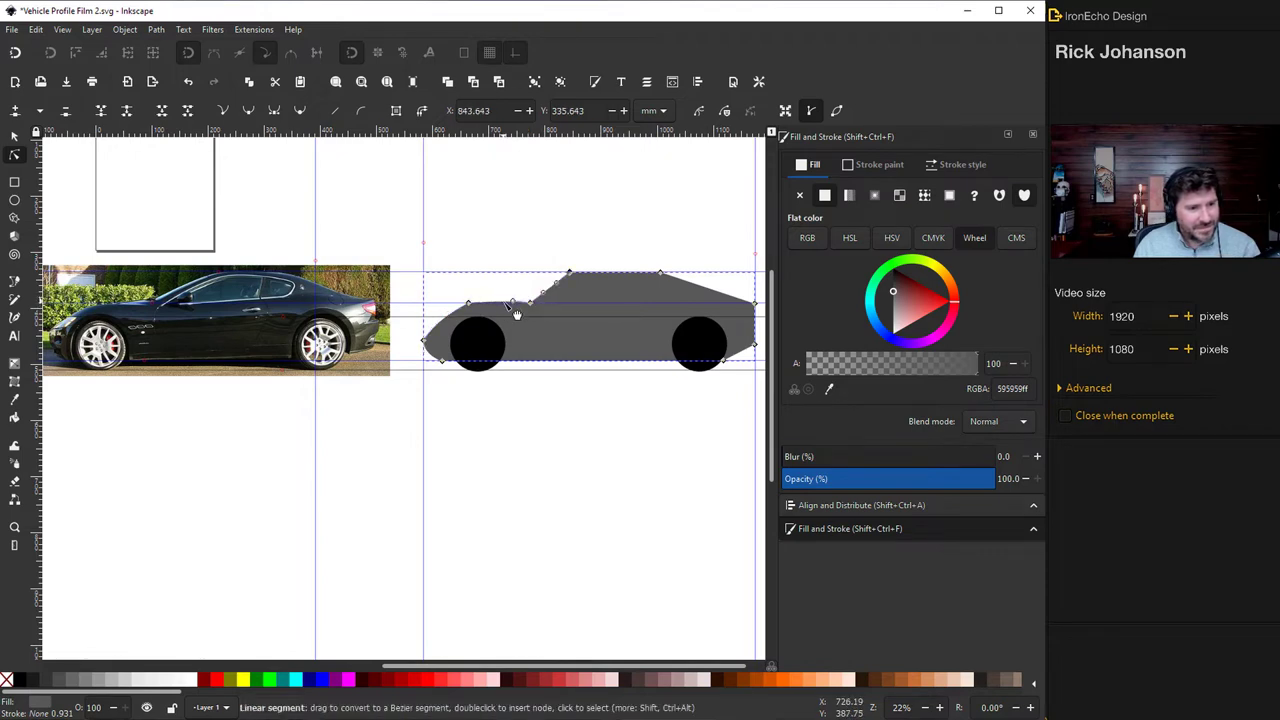
Reshape the roofline and rear by selecting rear and roof nodes and dragging the roof's top point
left_click(725, 307)
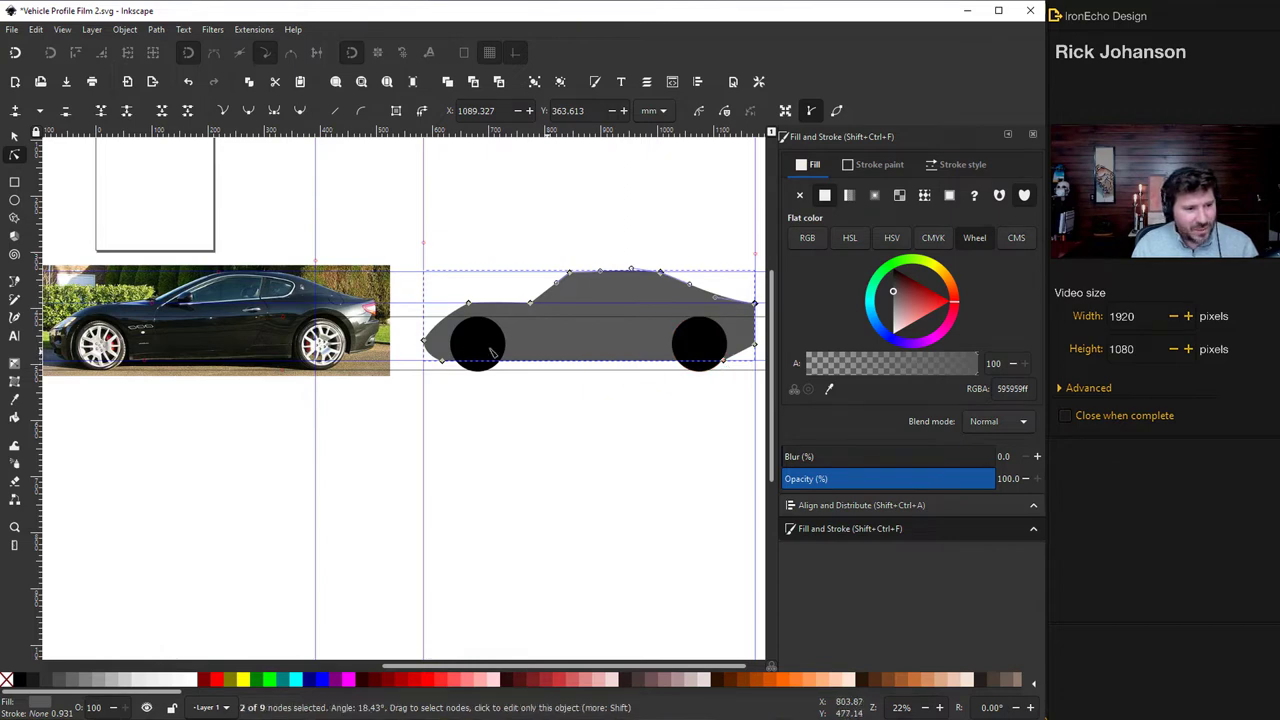
left_click(724, 361)
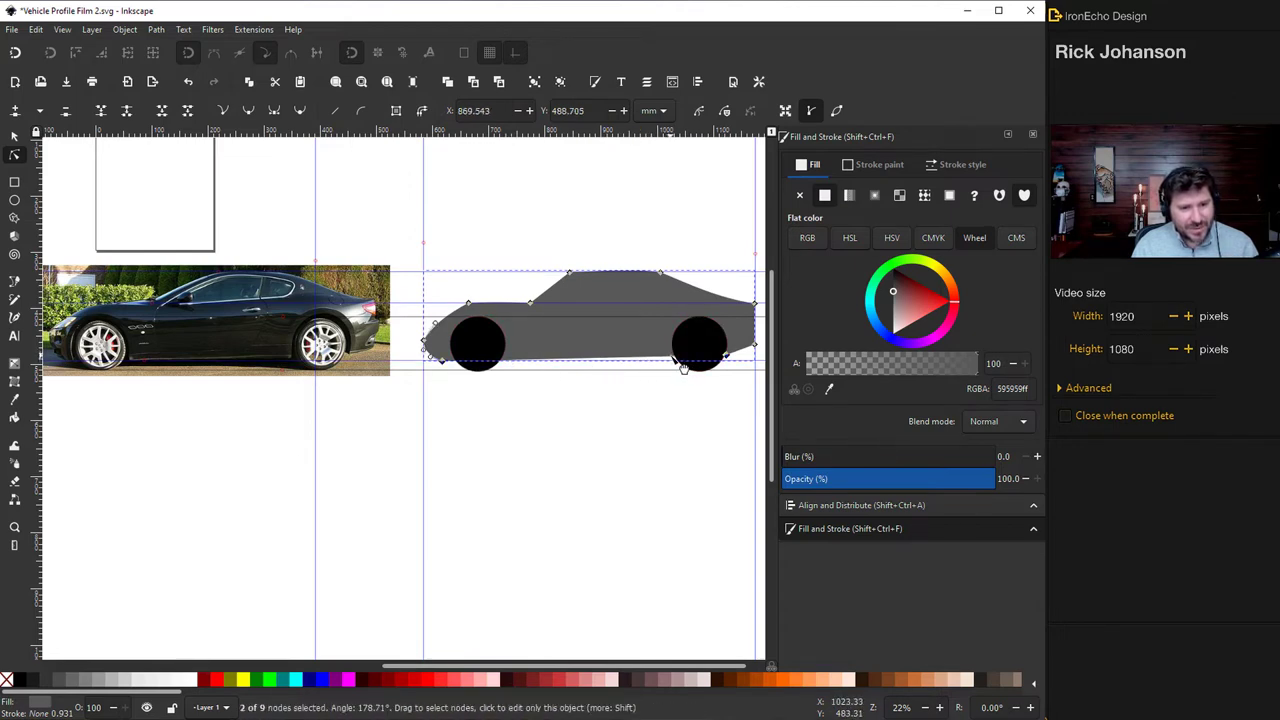
left_click(674, 362)
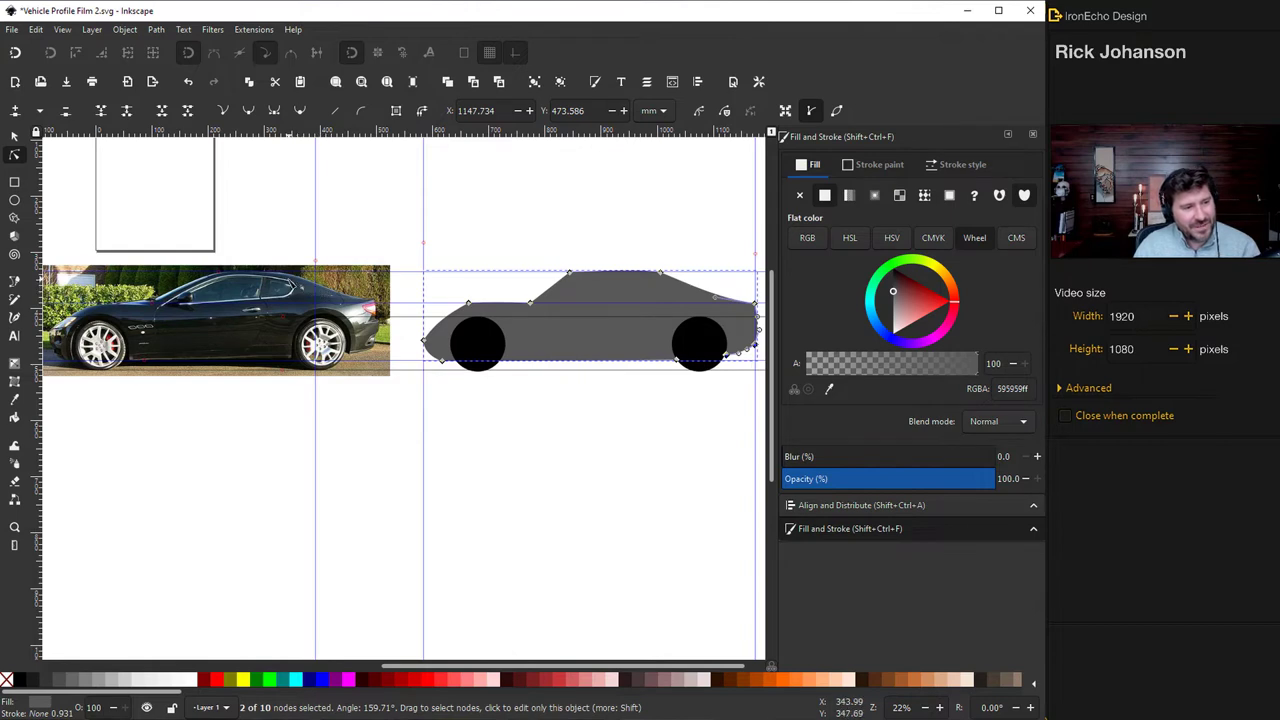
left_click(693, 291)
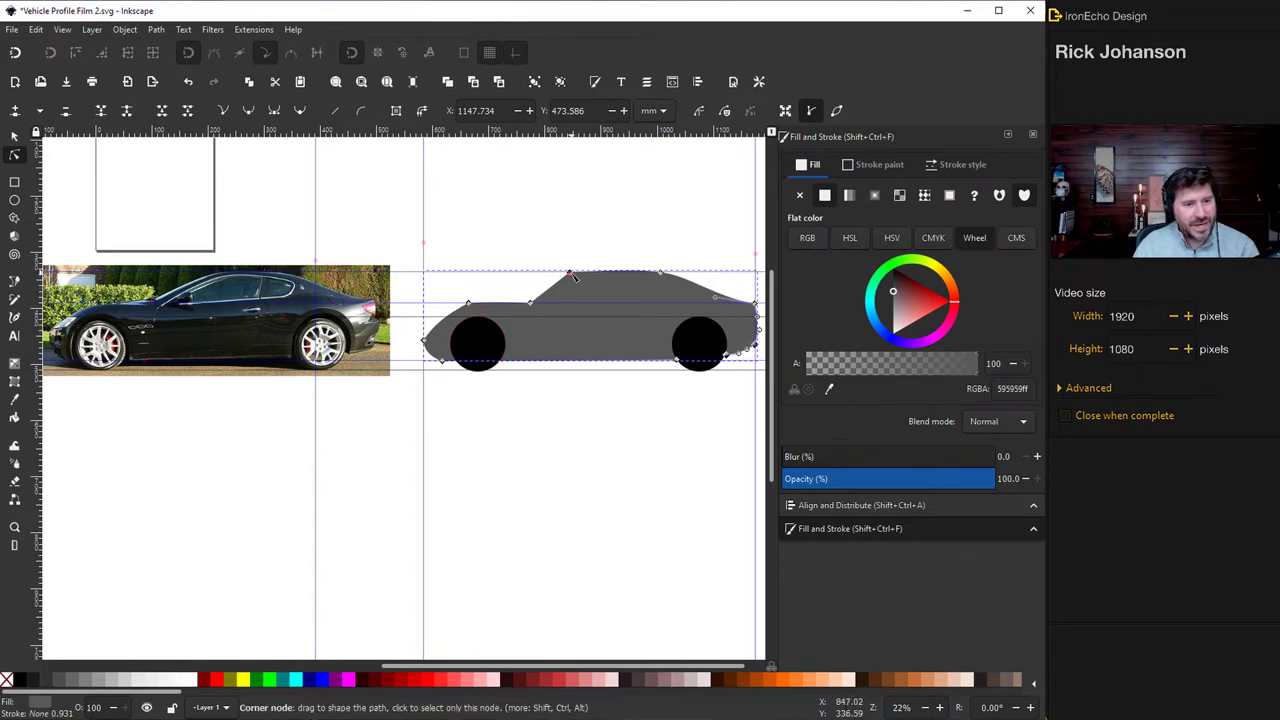
left_click_drag(570, 275, 588, 270)
key("s")
left_click(603, 403)
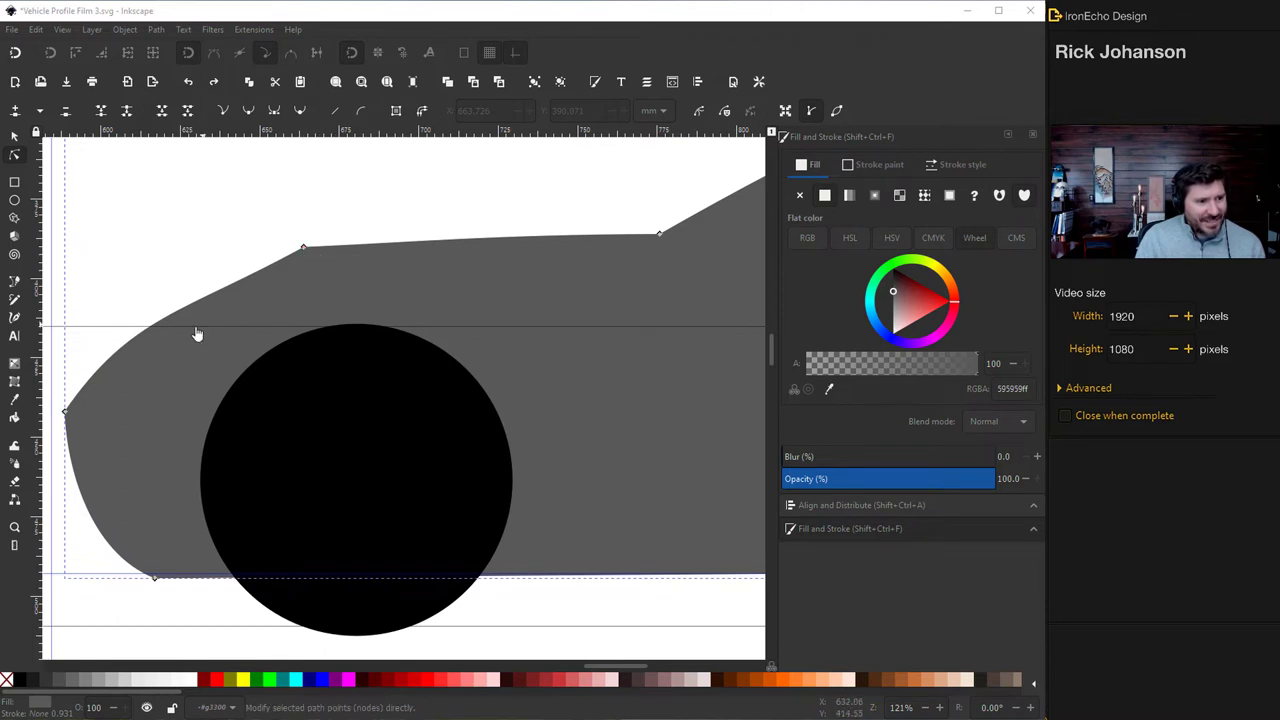
Make the top front node smooth and tune its position and handles so the hood flows into the windshield
left_click(304, 248)
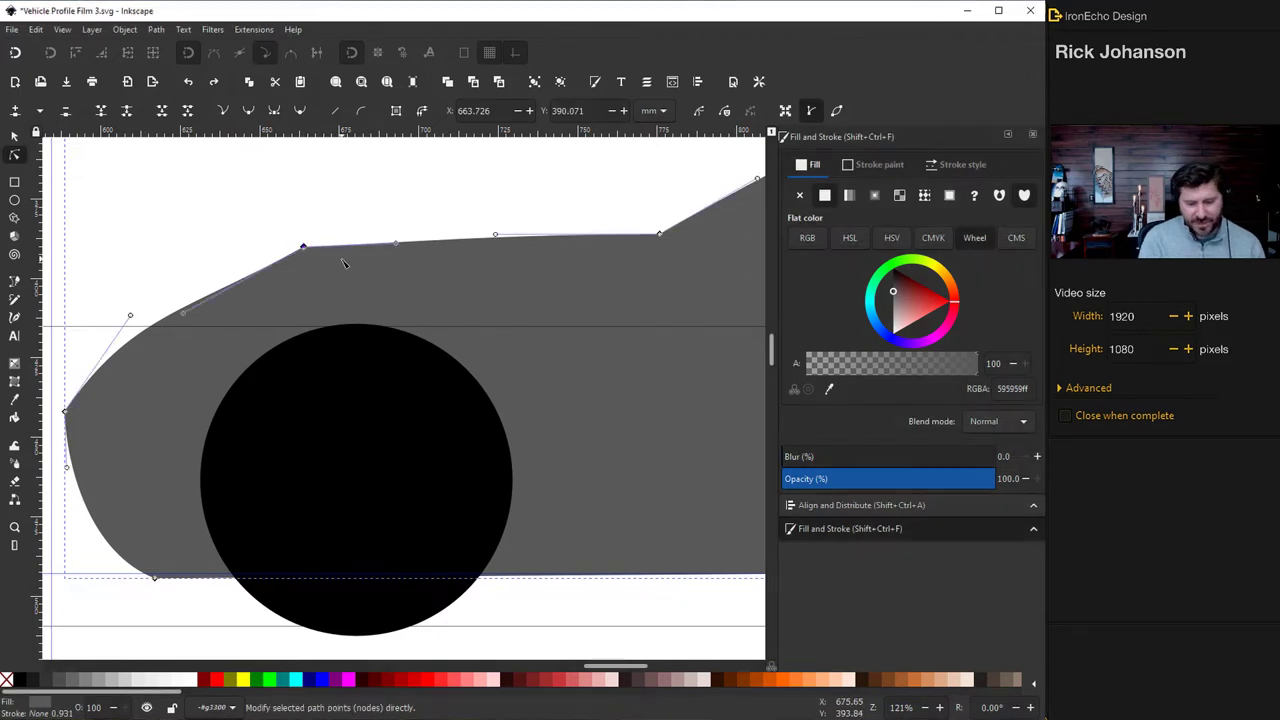
key("Delete")
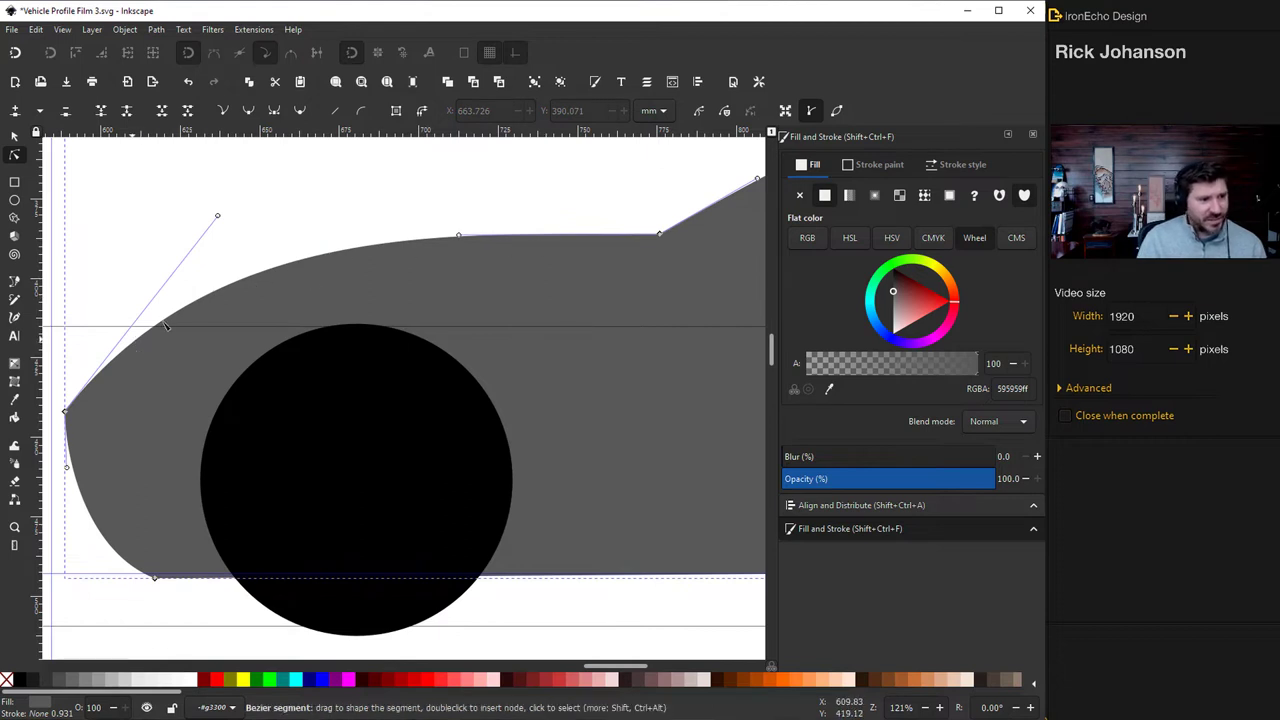
key("ctrl+z")
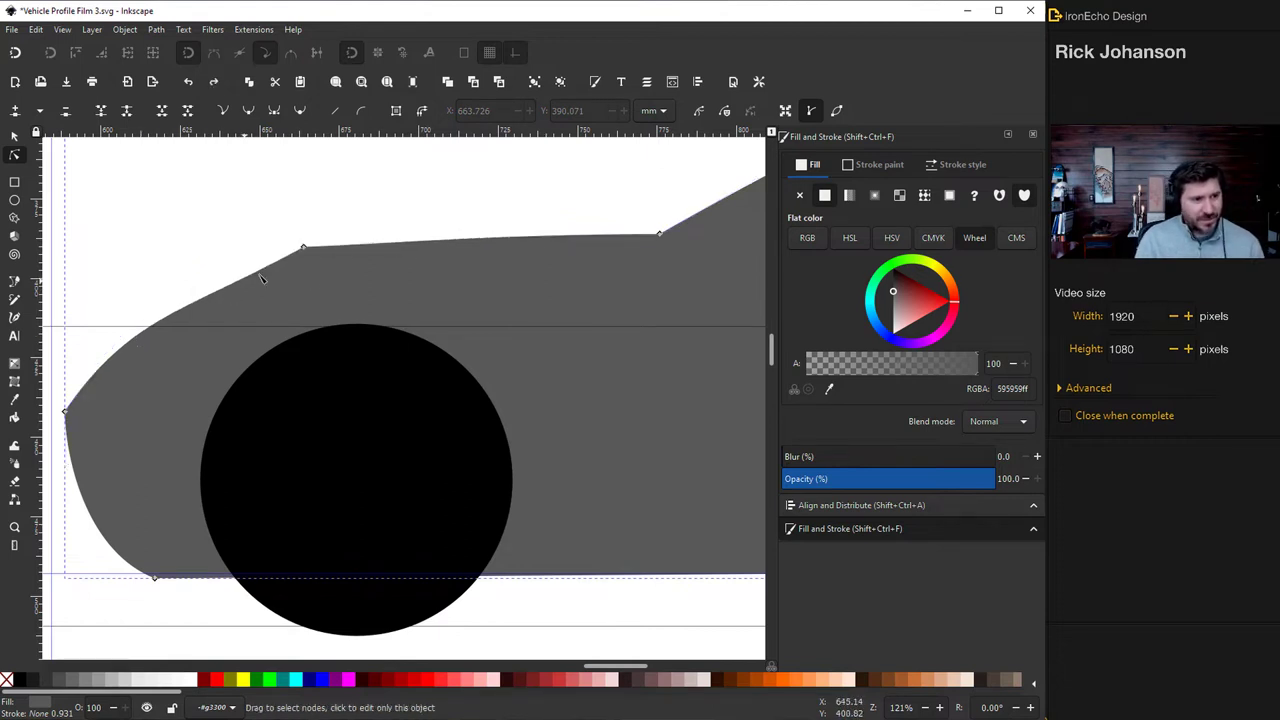
left_click(304, 248)
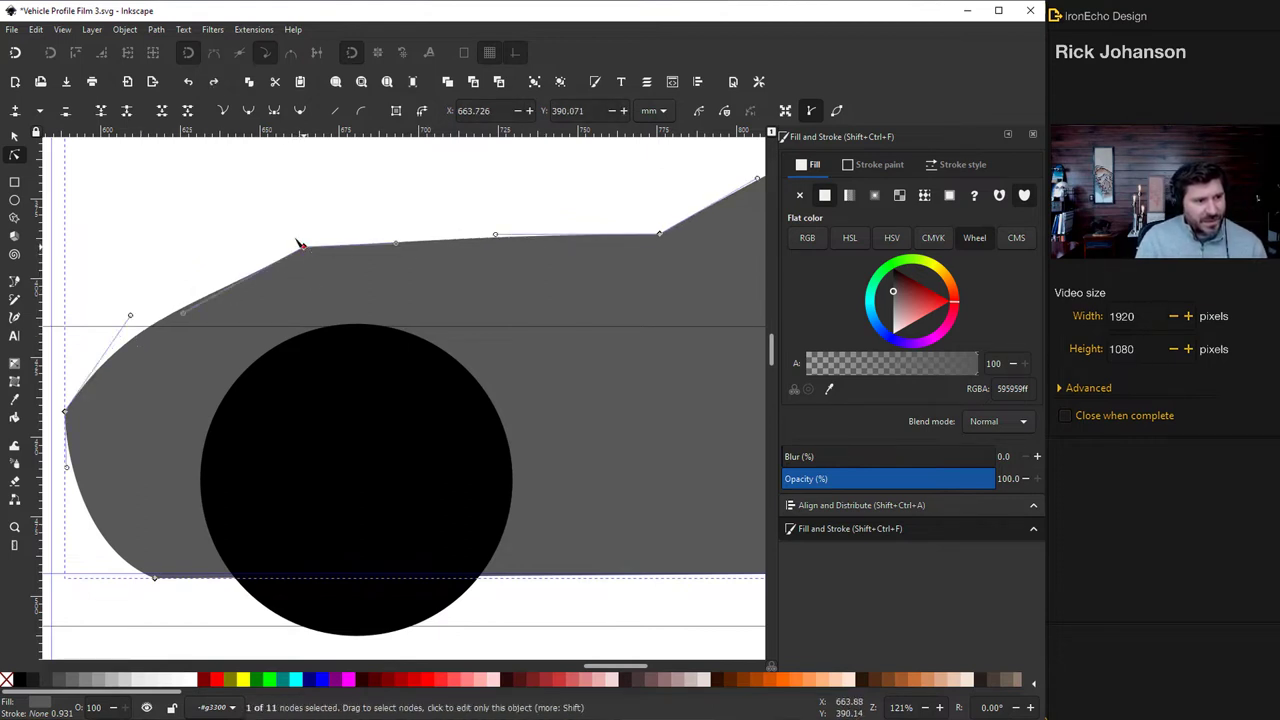
left_click(250, 113)
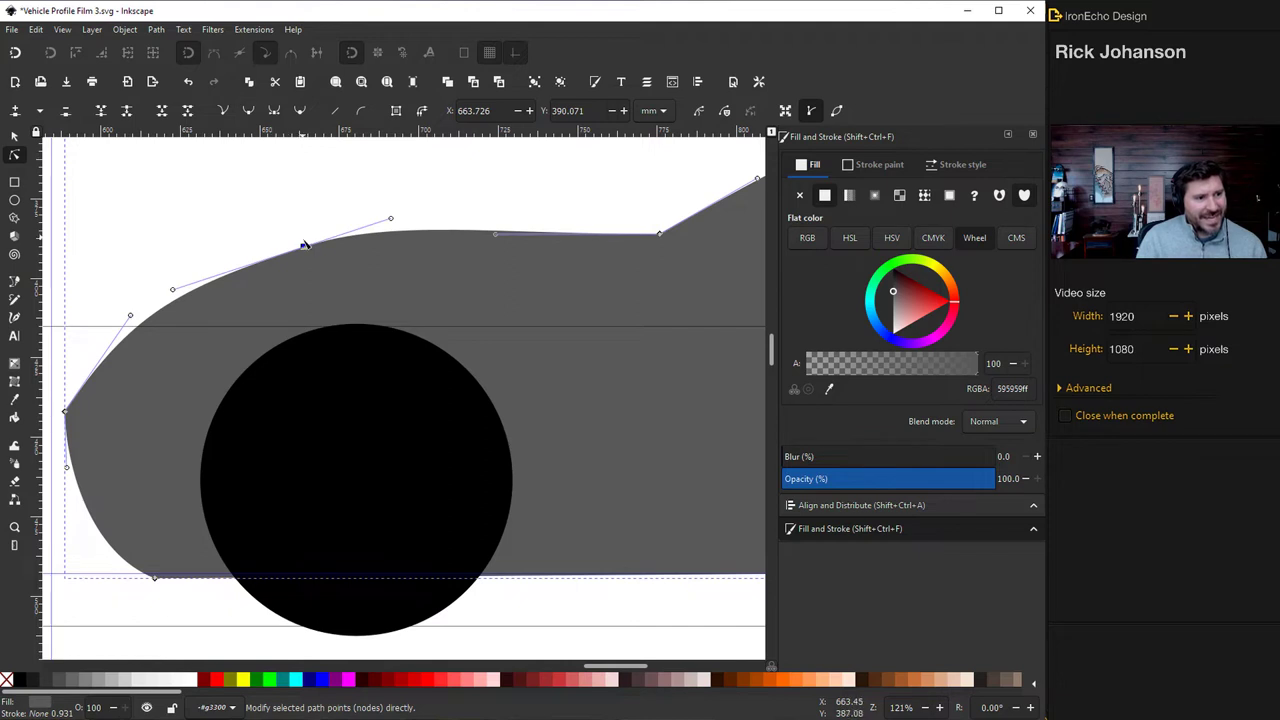
mouse_move(305, 245)
left_mouse_down()
mouse_move(271, 251)
mouse_move(306, 251)
left_mouse_up()
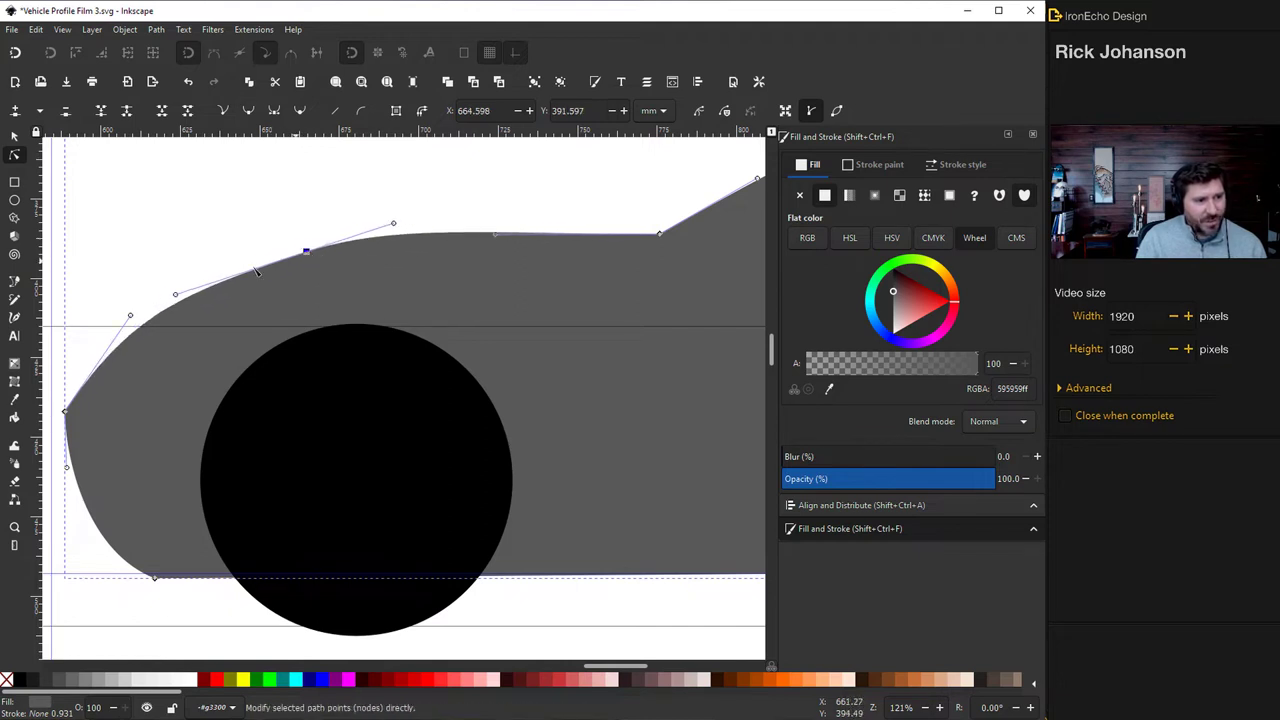
left_click_drag(177, 296, 180, 303)
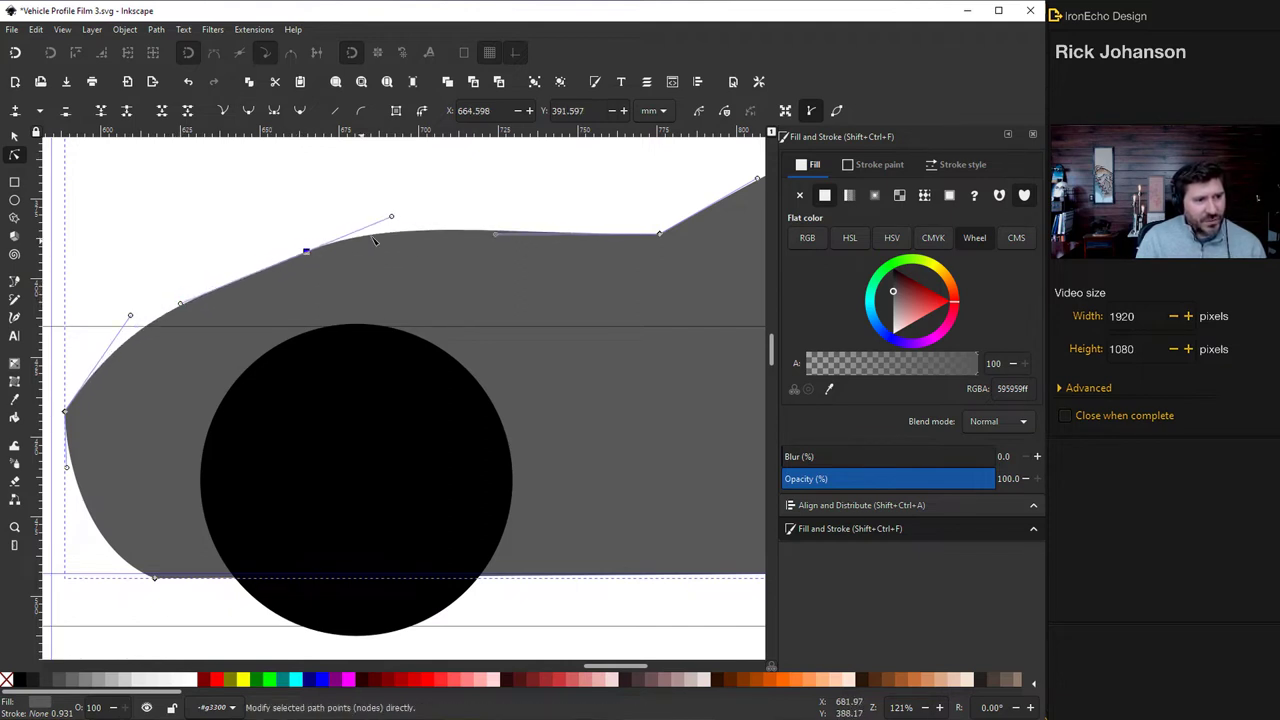
mouse_move(392, 220)
left_mouse_down()
mouse_move(407, 236)
mouse_move(400, 215)
left_mouse_up()
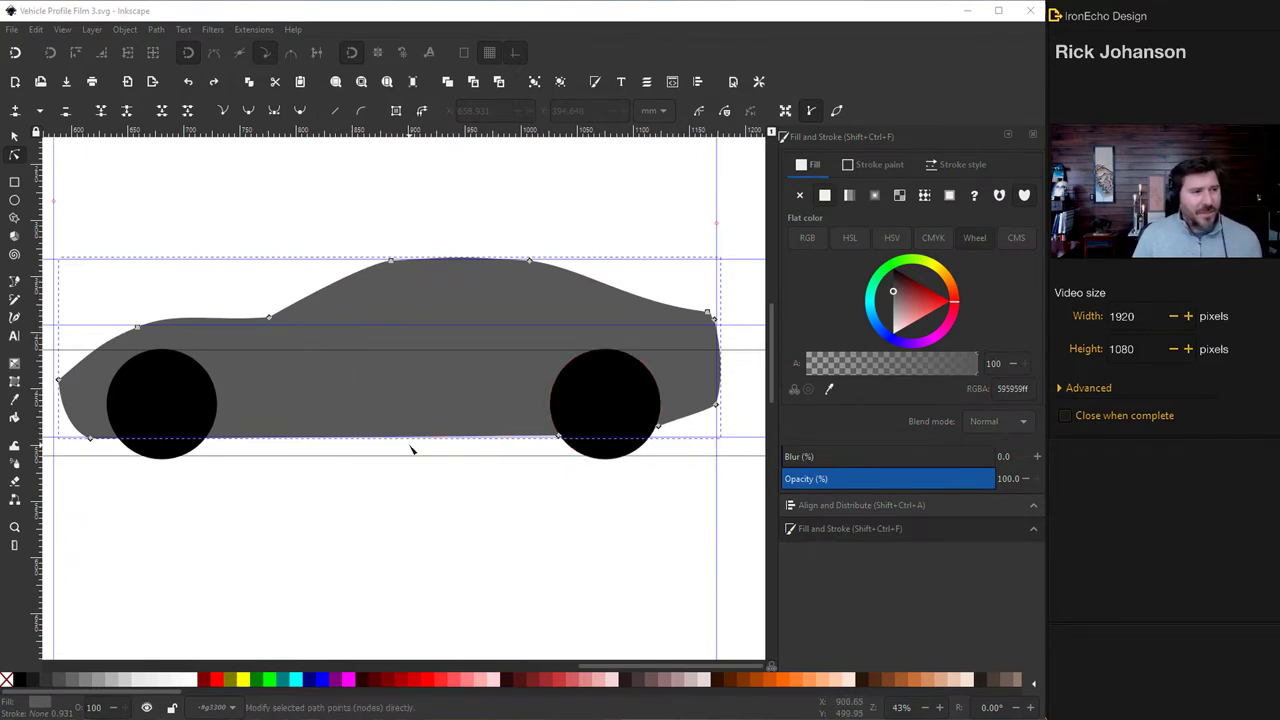
Apply a linear gradient fill to the car body and begin editing it on the canvas
left_click(13, 137)
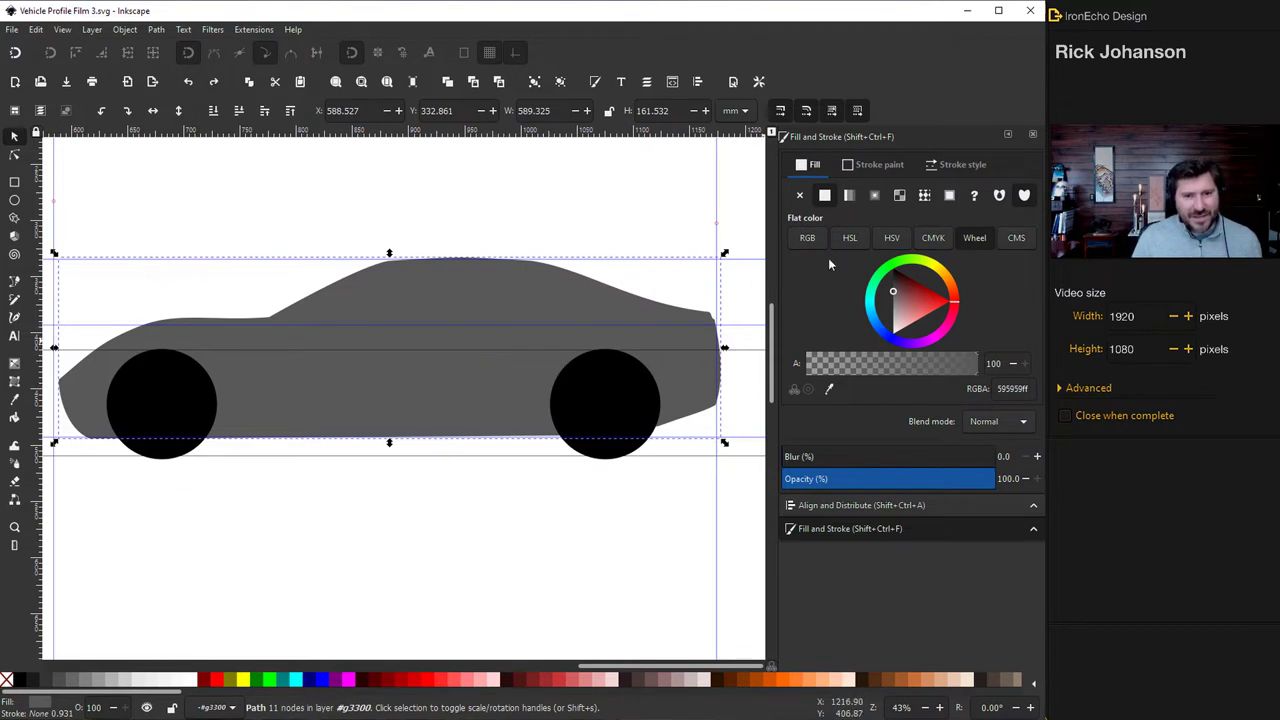
left_click(851, 199)
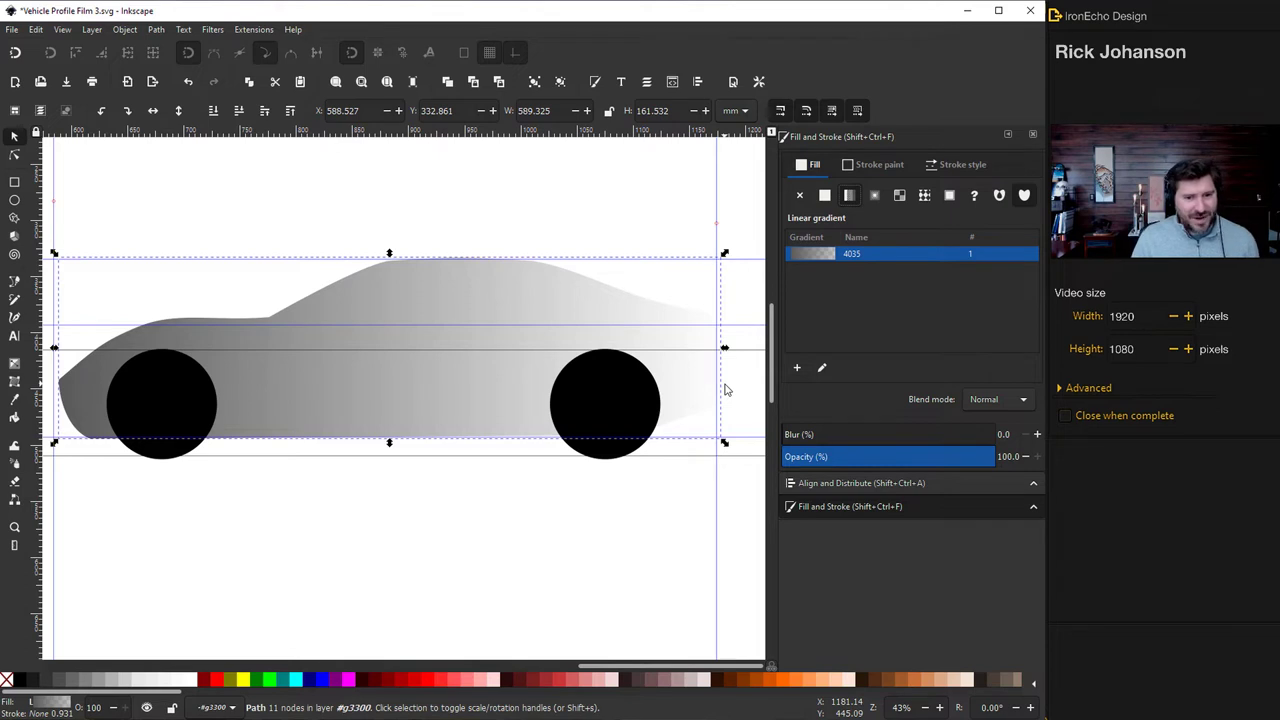
left_click(822, 369)
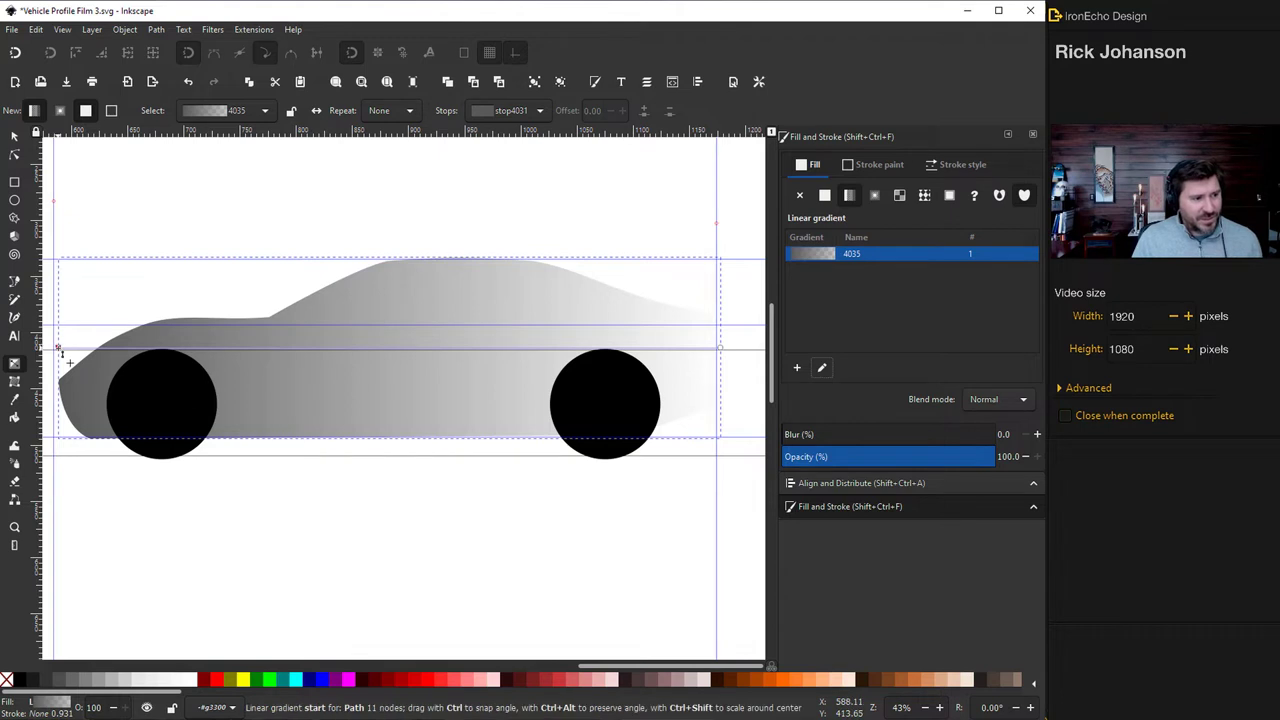
Make the body gradient run vertically from below the car to above the roof, with a light grey bottom stop
left_click_drag(57, 350, 435, 457)
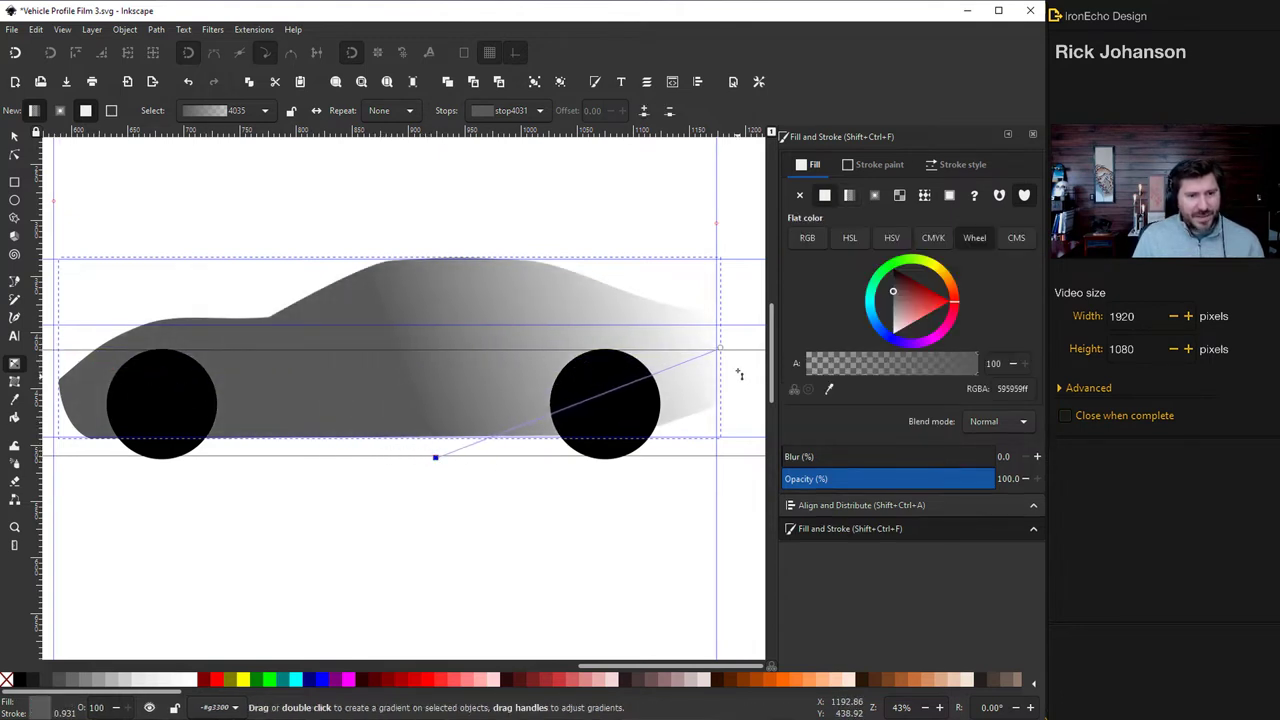
left_click_drag(718, 350, 436, 231)
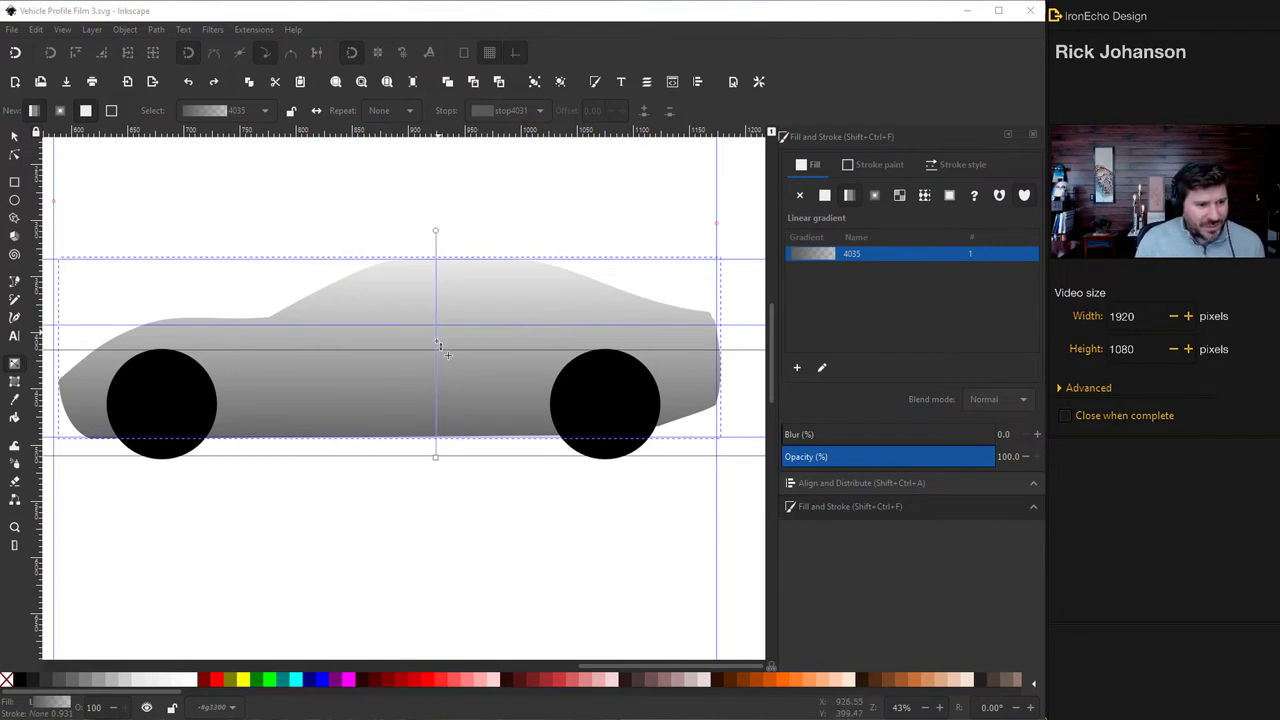
left_click(435, 456)
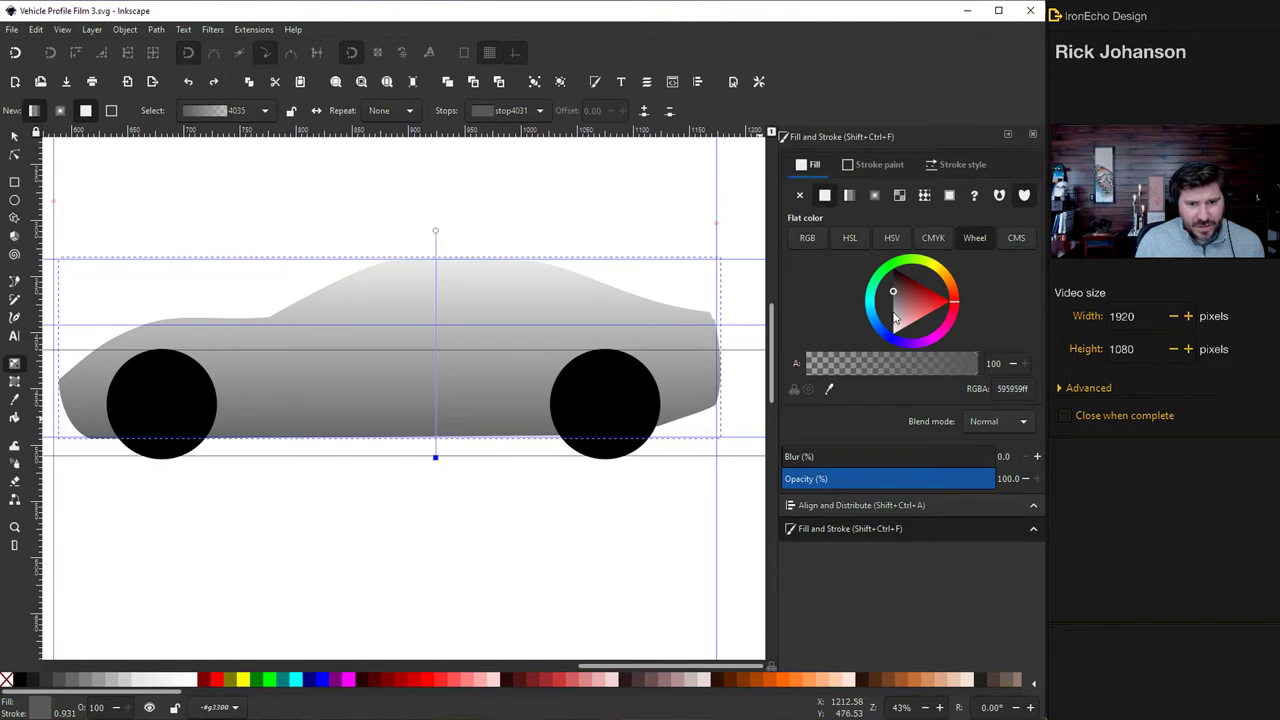
left_click_drag(895, 314, 892, 318)
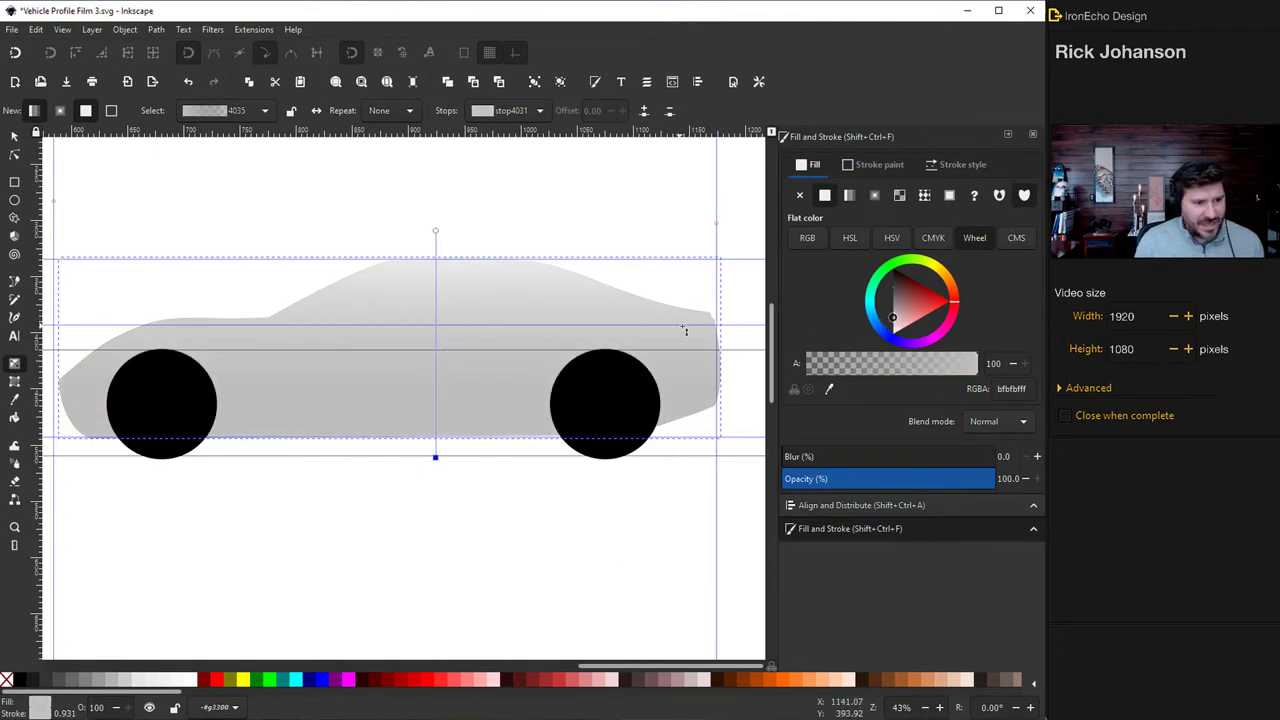
Add a white stop midway up the gradient and a mid-grey stop just above it
double_click(436, 325)
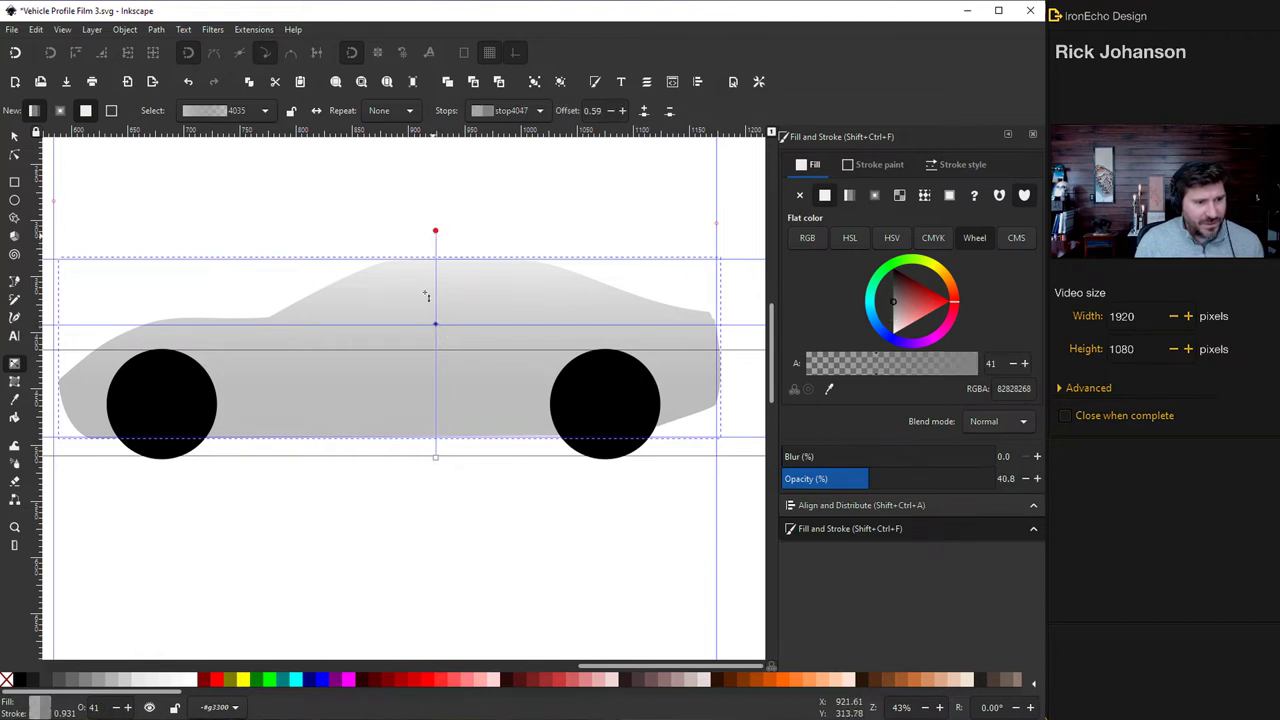
left_click(893, 334)
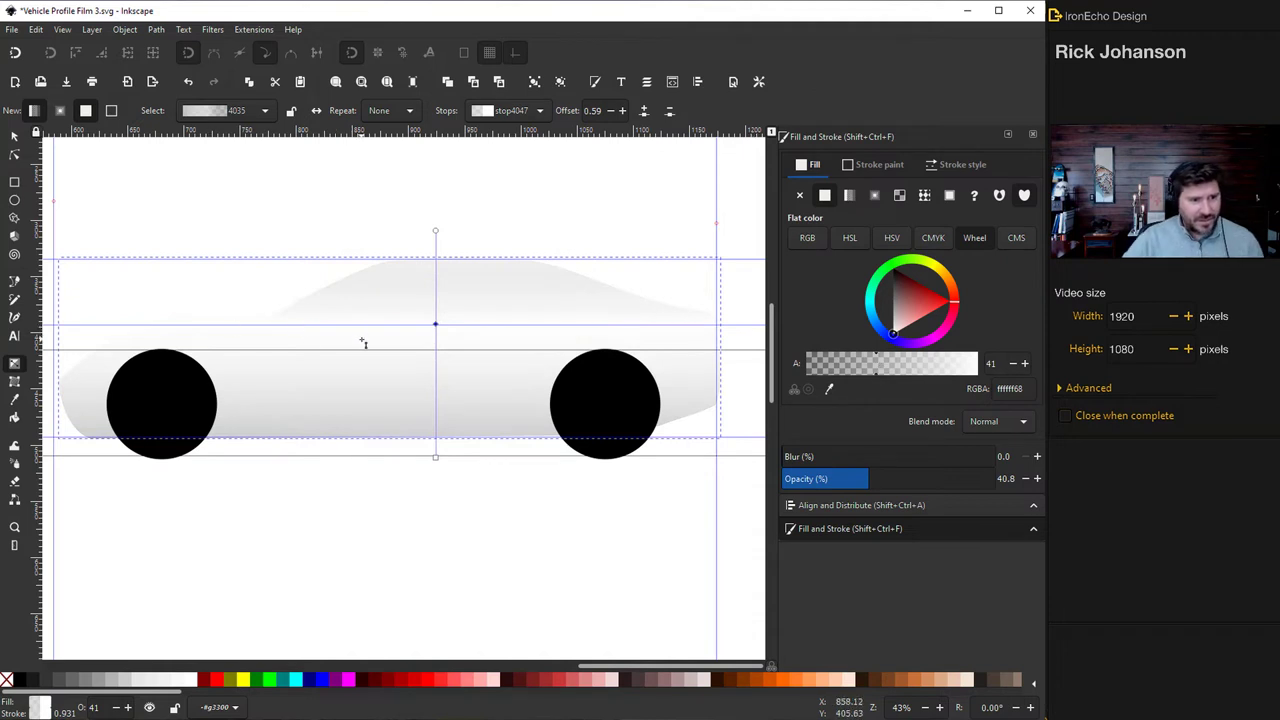
double_click(435, 317)
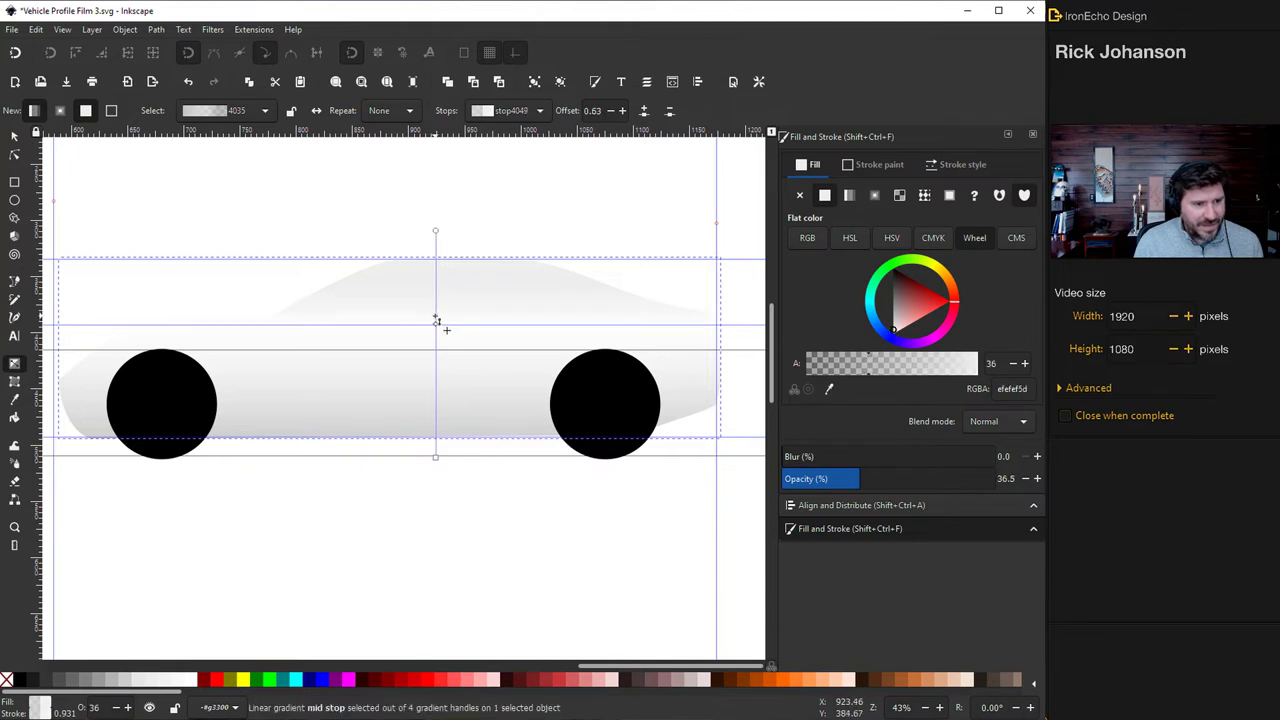
left_click(884, 312)
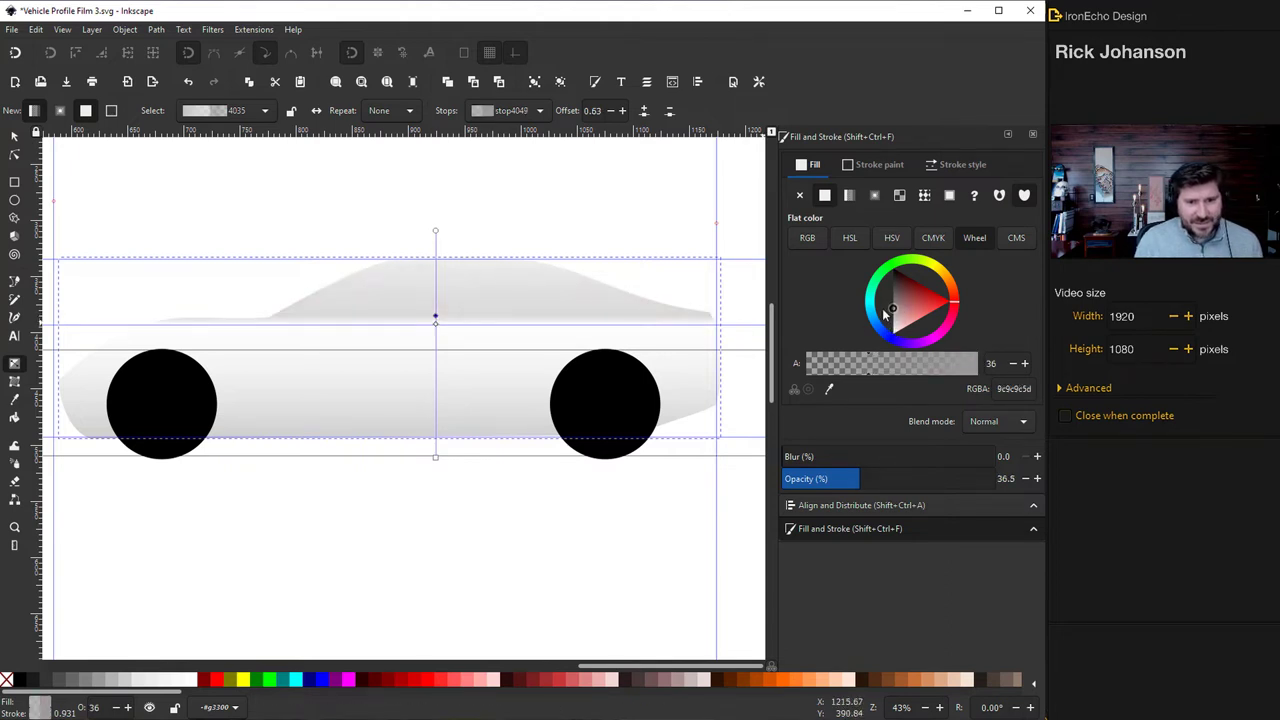
left_click(882, 309)
key("ctrl+z")
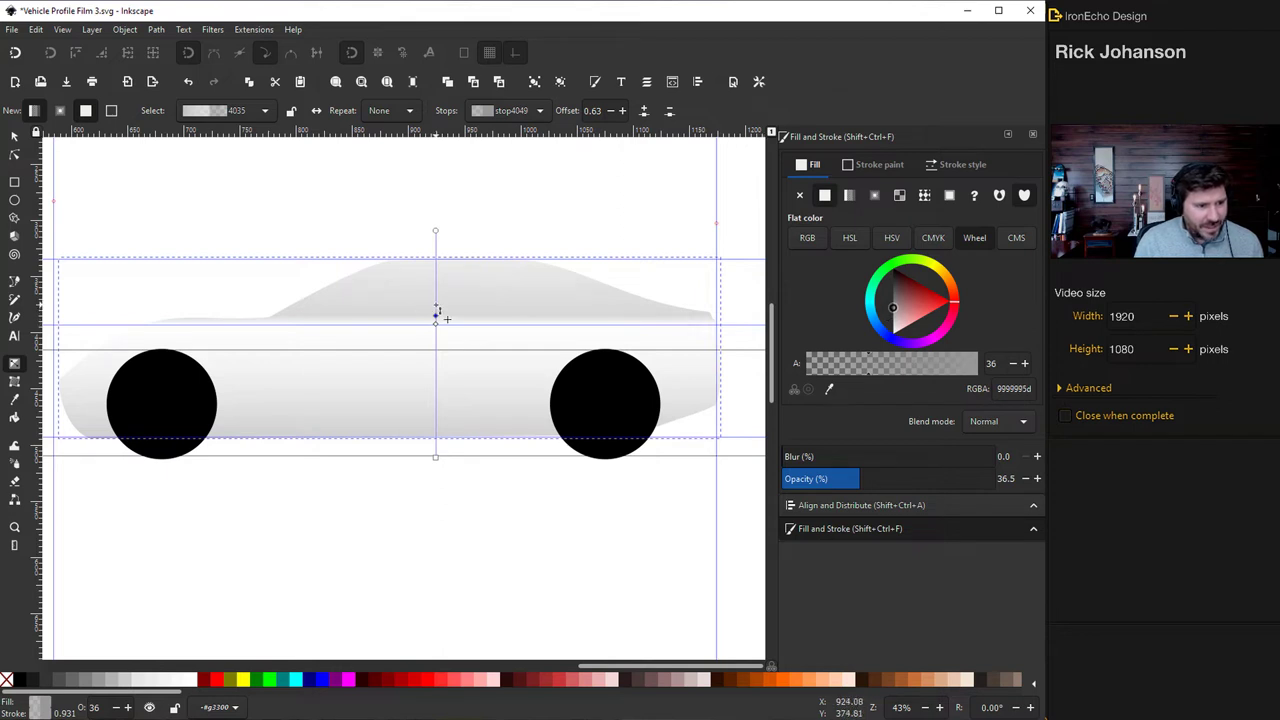
Add two higher stops, lighten the top one, and shift a middle stop up to place the shading band
double_click(435, 307)
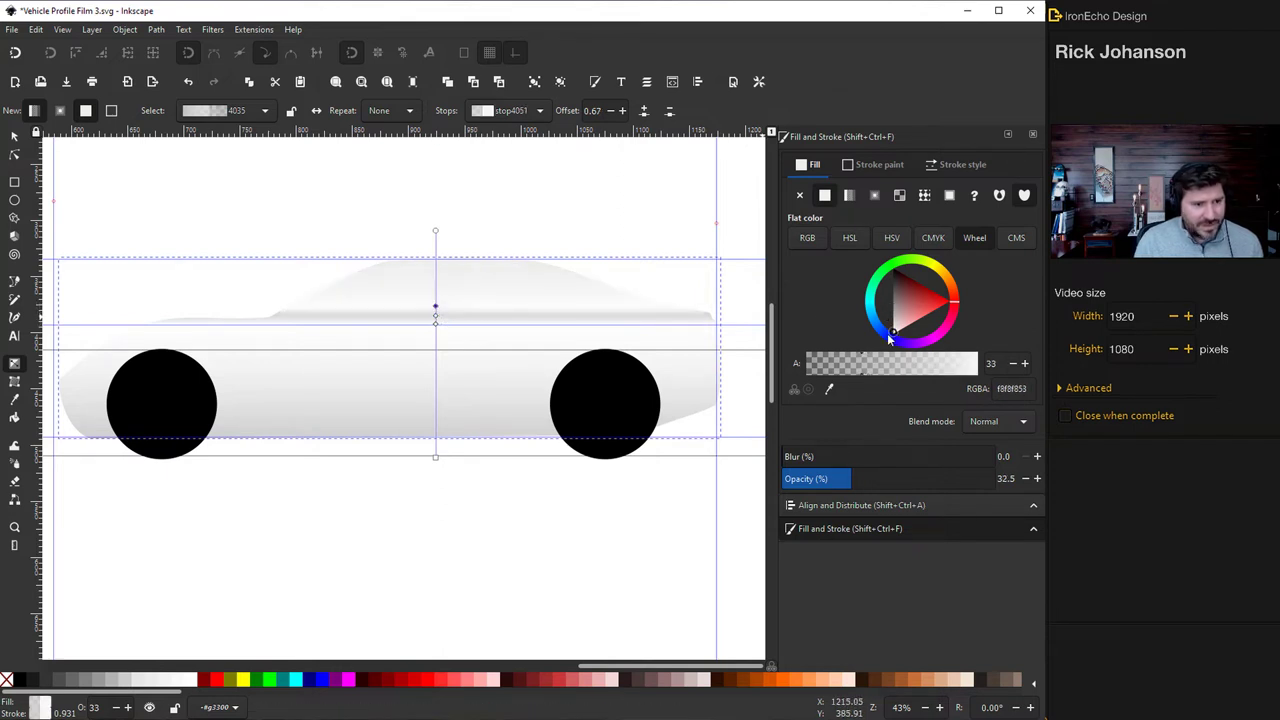
double_click(435, 262)
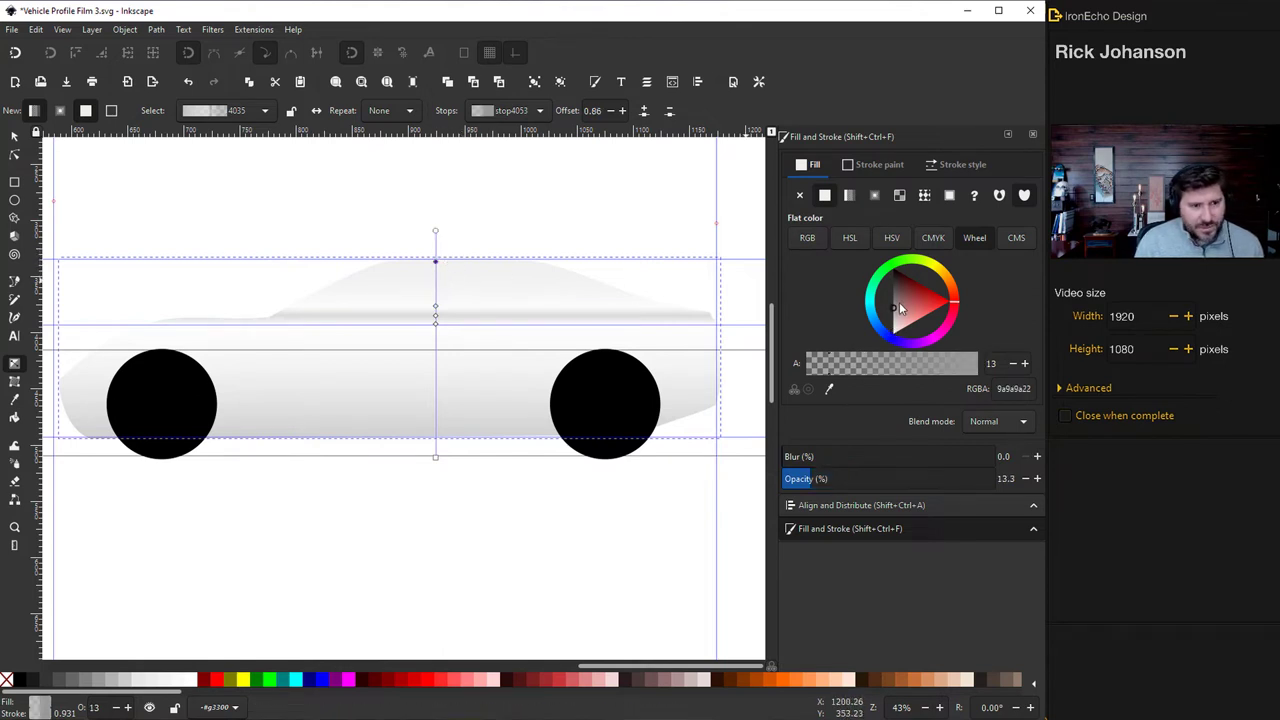
left_click(882, 333)
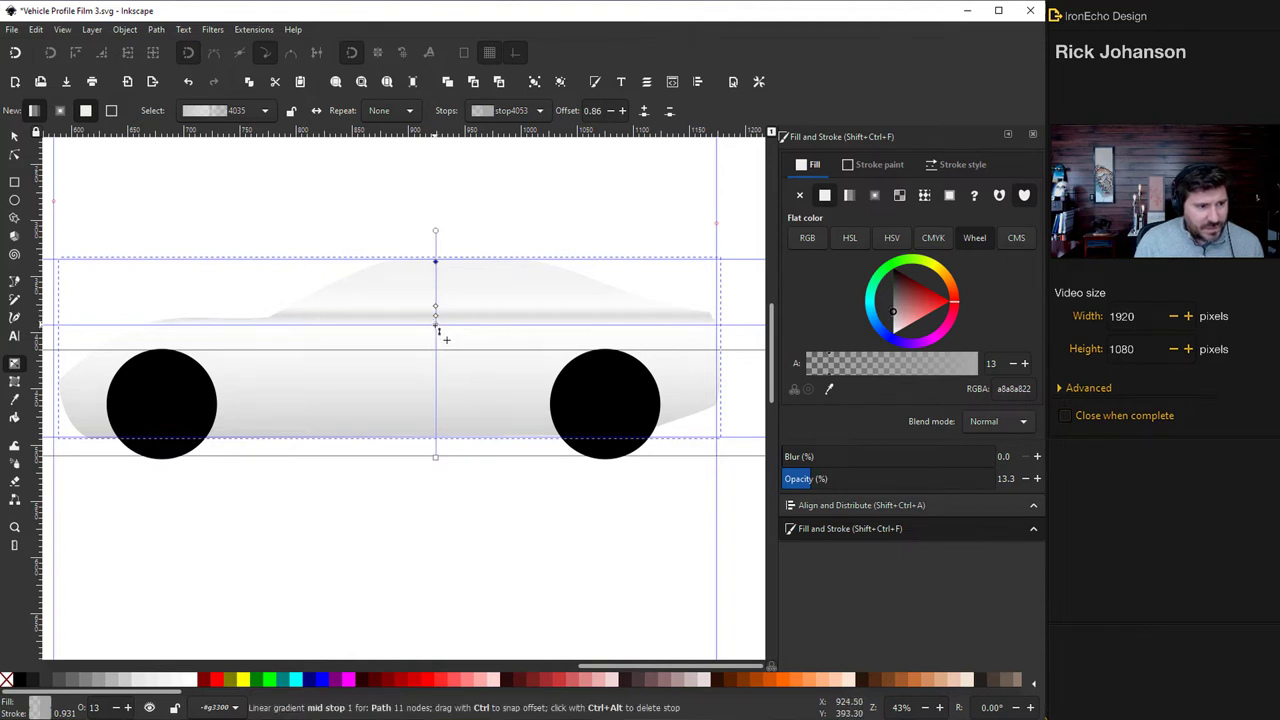
left_click_drag(436, 332, 435, 322)
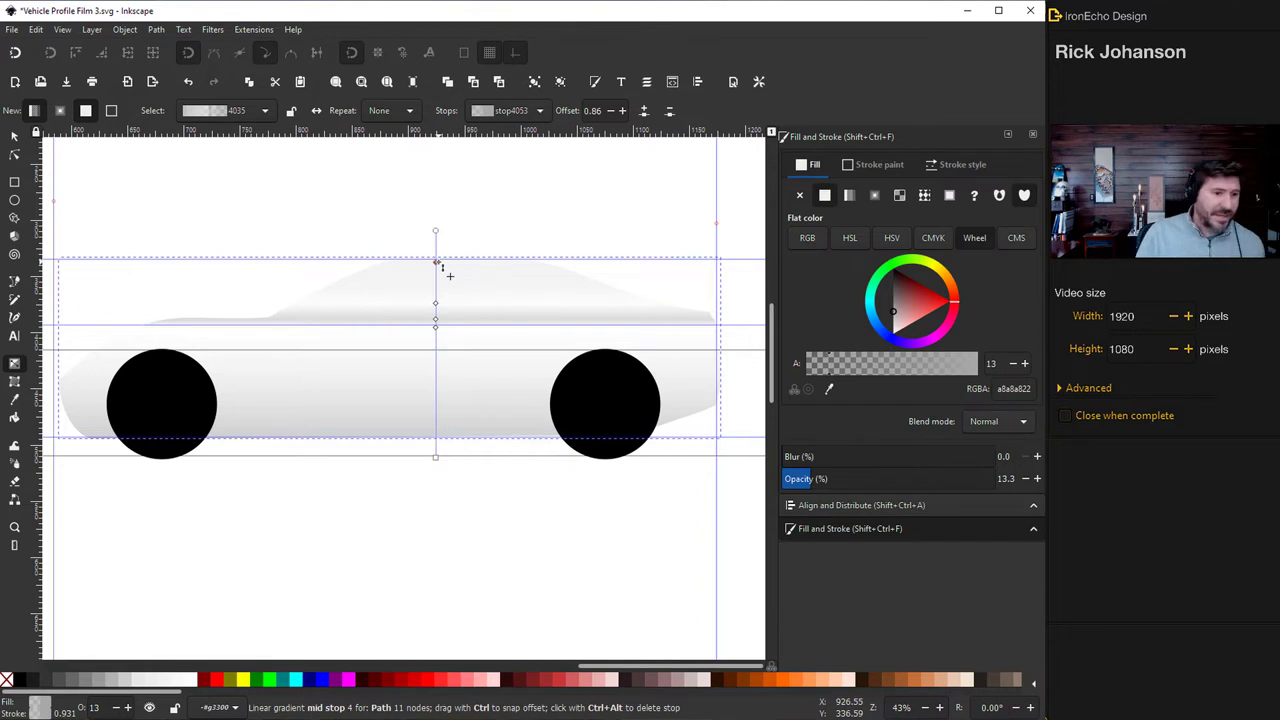
key("n")
scroll(464, 434, "up", 1)
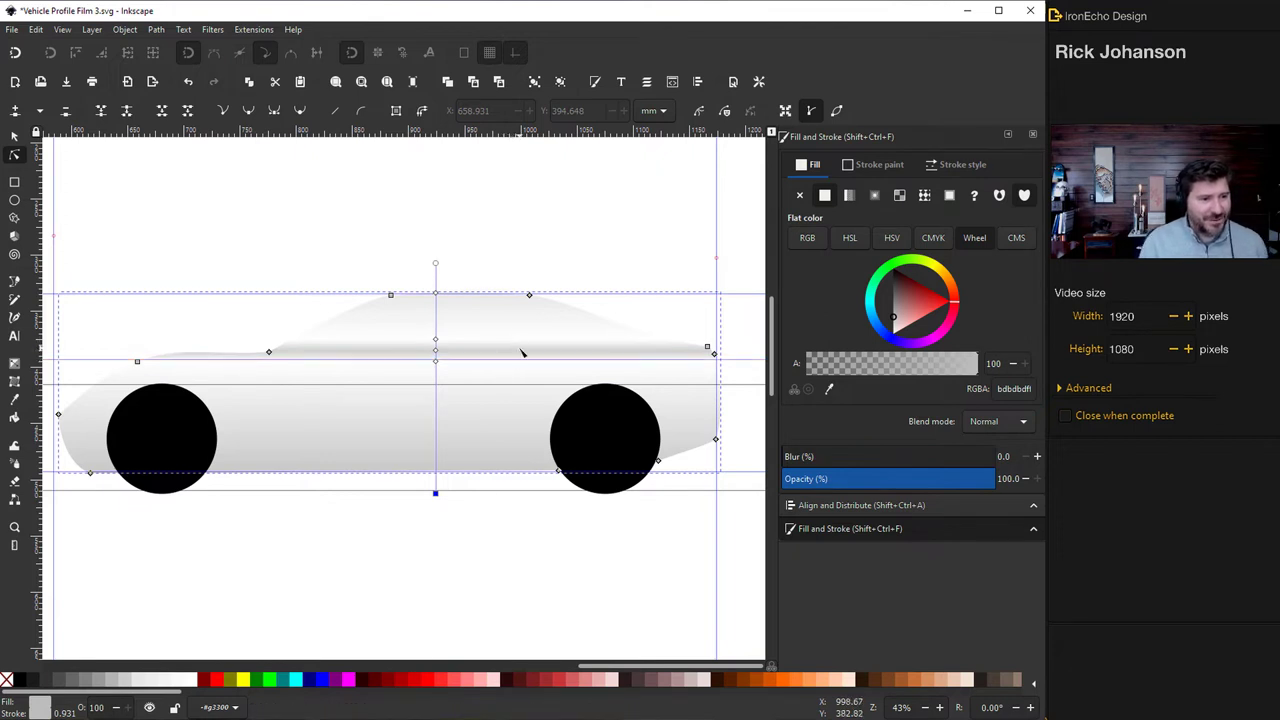
Draw a circle below the front wheel, move it into place, and fill it solid black
scroll(200, 495, "down", 3)
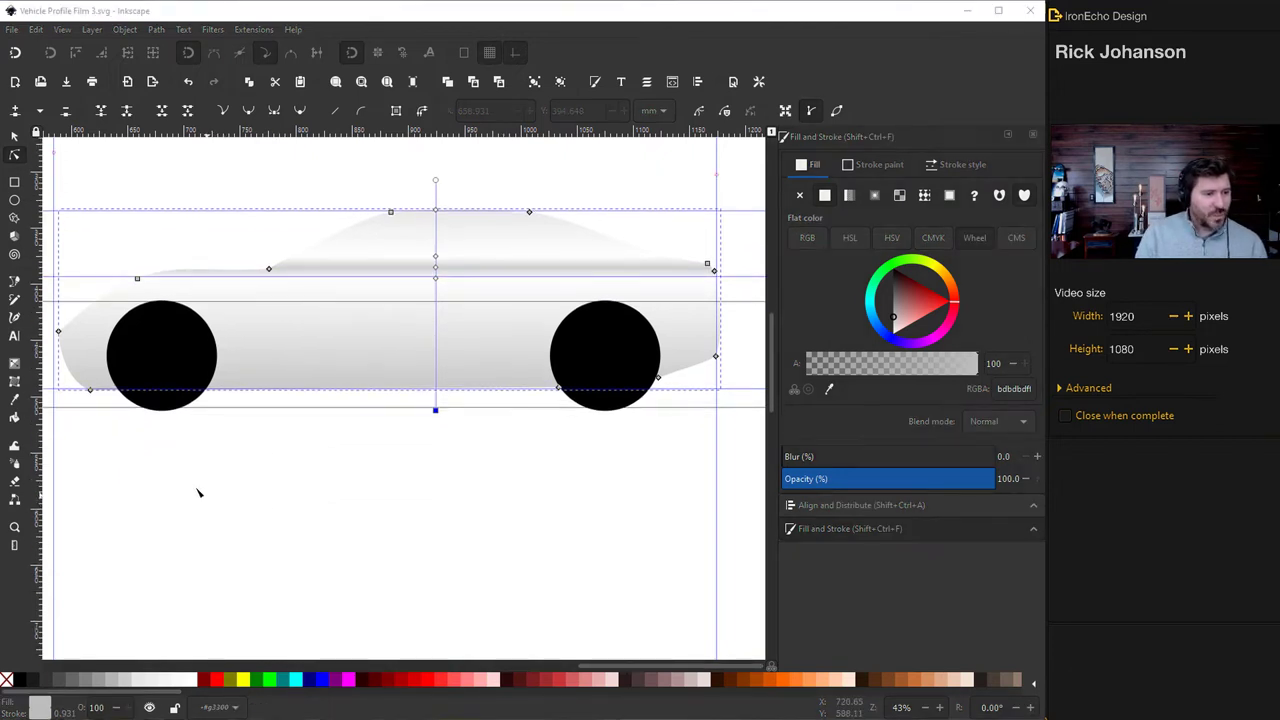
scroll(113, 400, "up", 1, "ctrl")
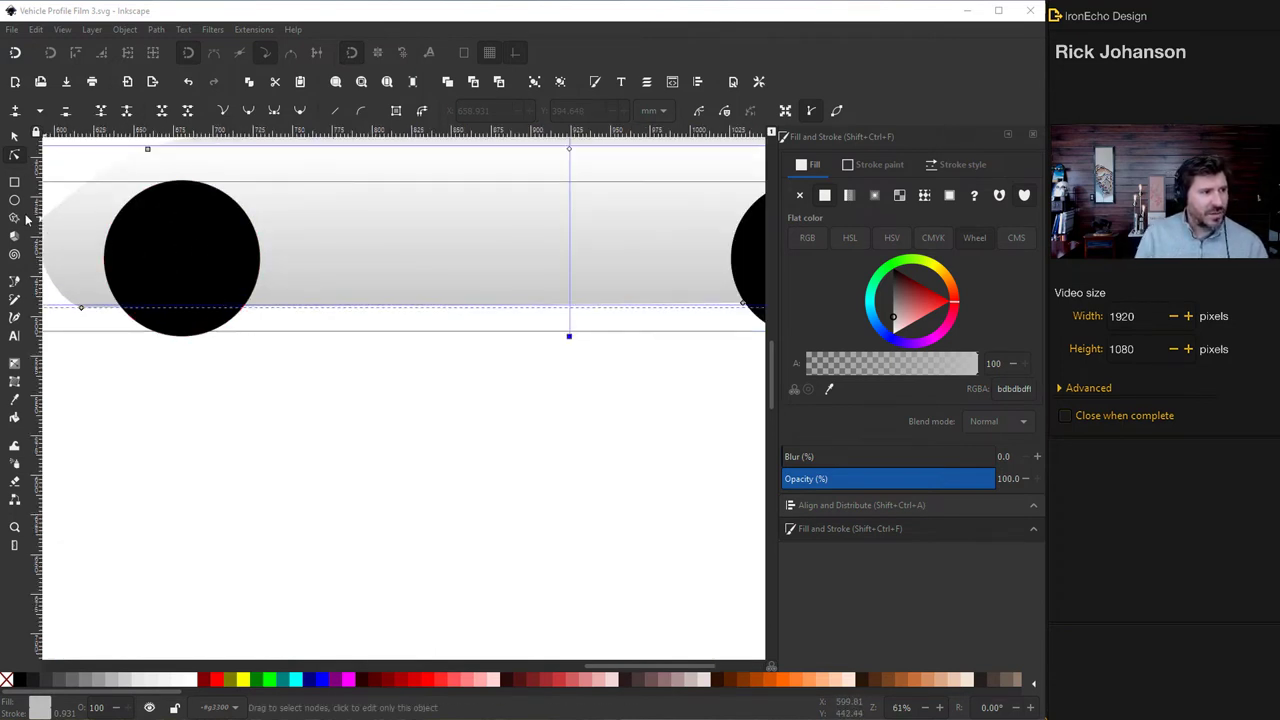
left_click(14, 200)
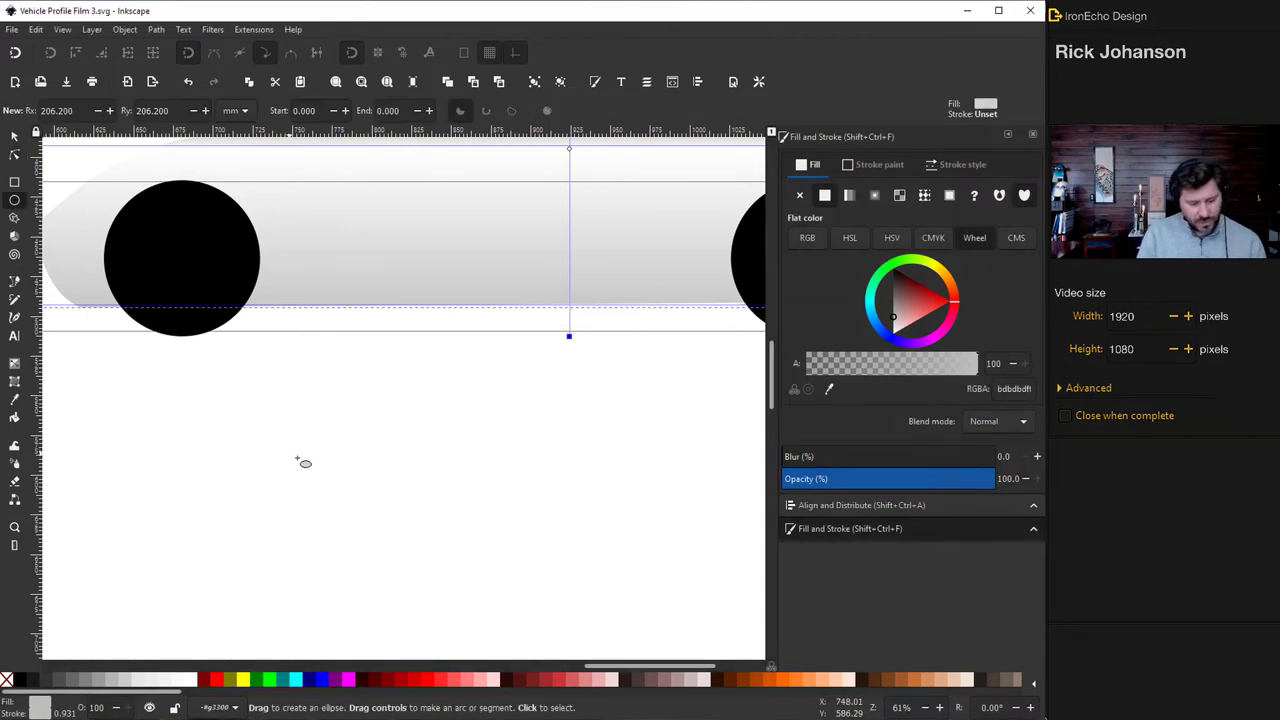
left_click_drag(296, 452, 428, 590)
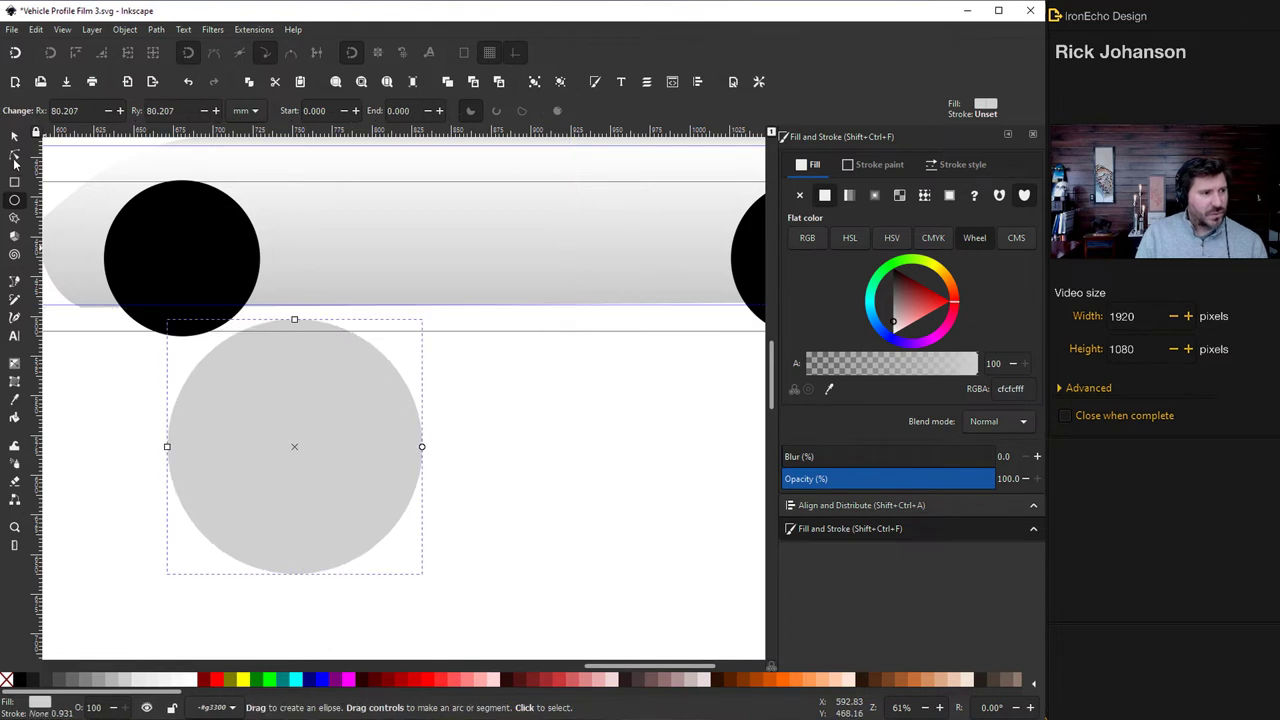
left_click(14, 136)
left_click_drag(274, 413, 334, 477)
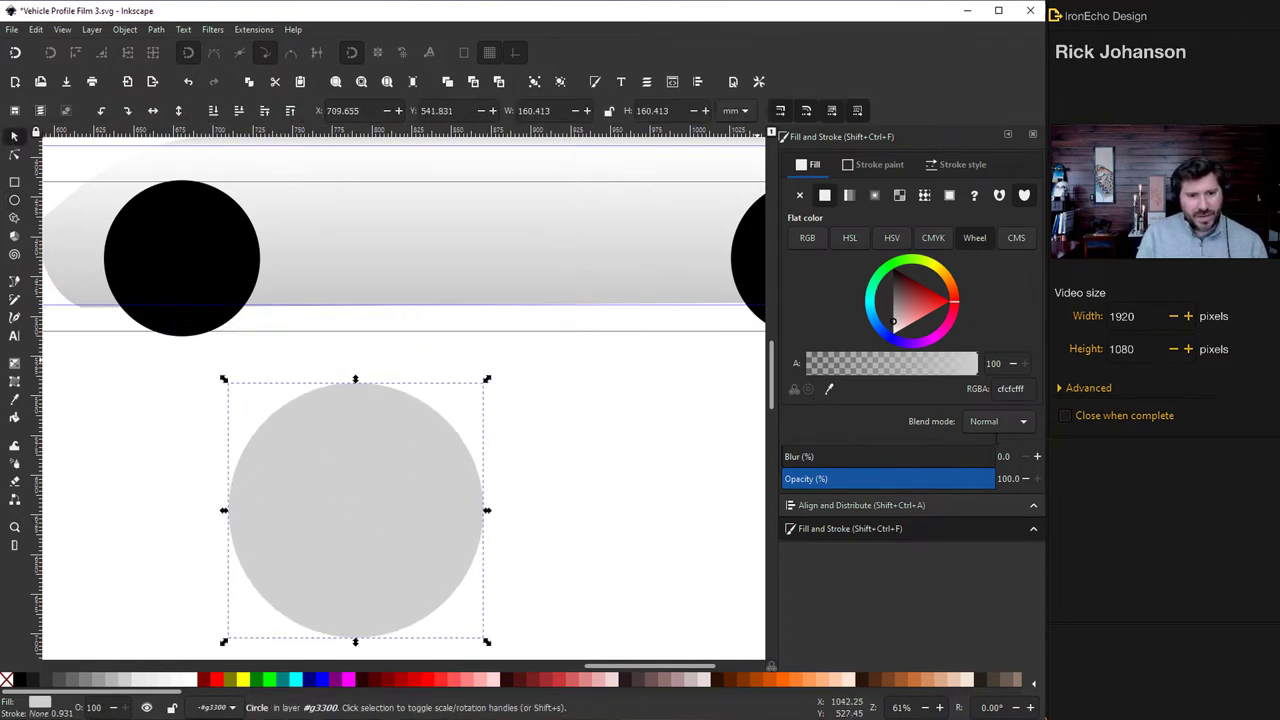
left_click_drag(902, 286, 893, 269)
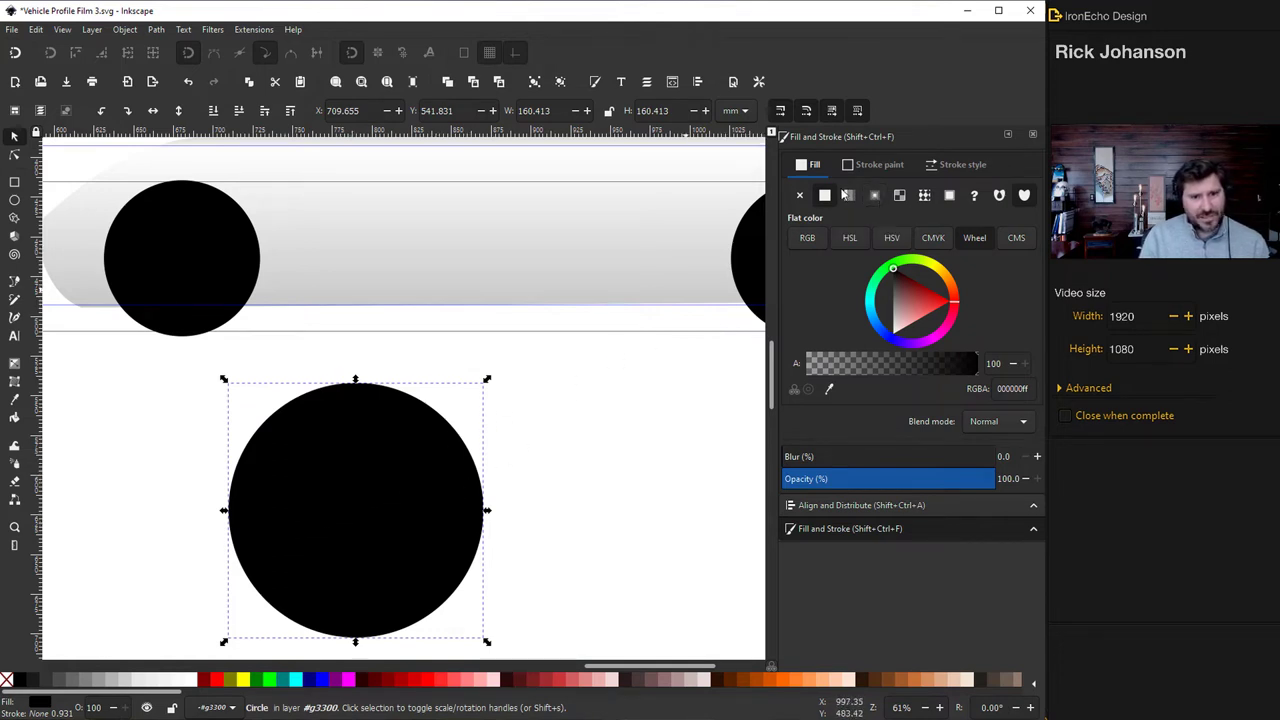
Give the black circle a radial gradient with a fully opaque outer stop
left_click(875, 196)
key("g")
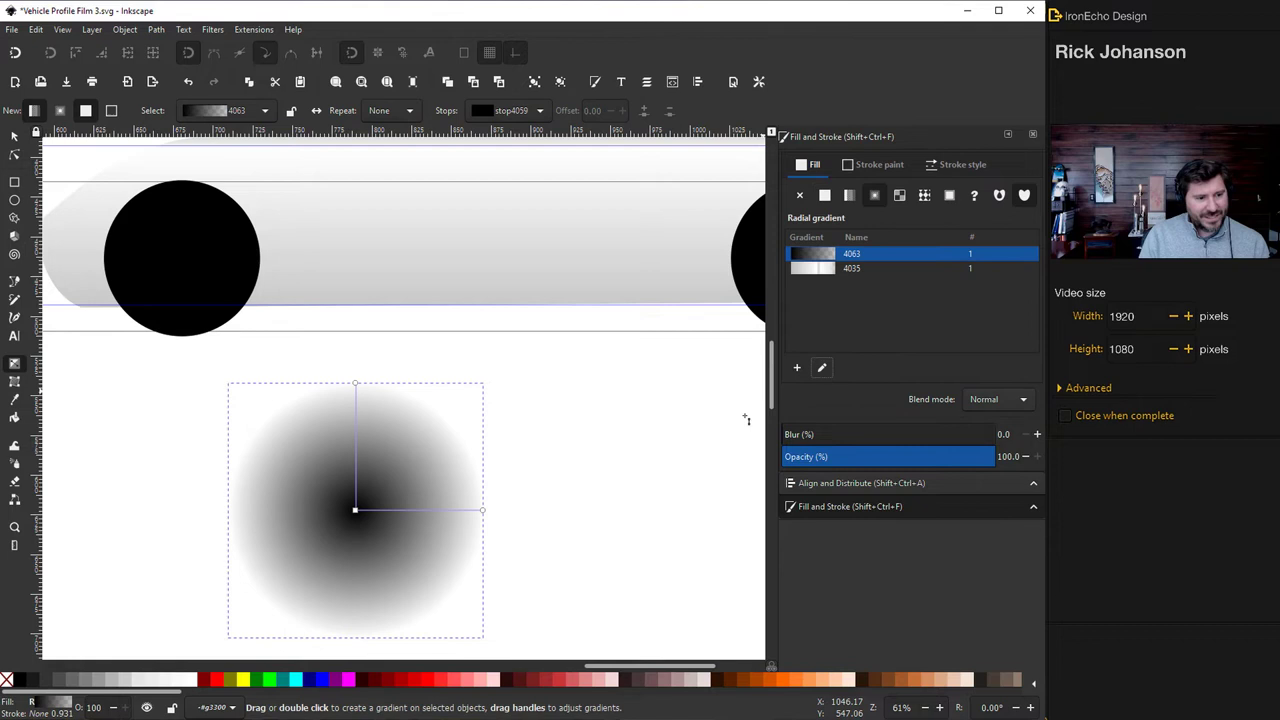
left_click(357, 513)
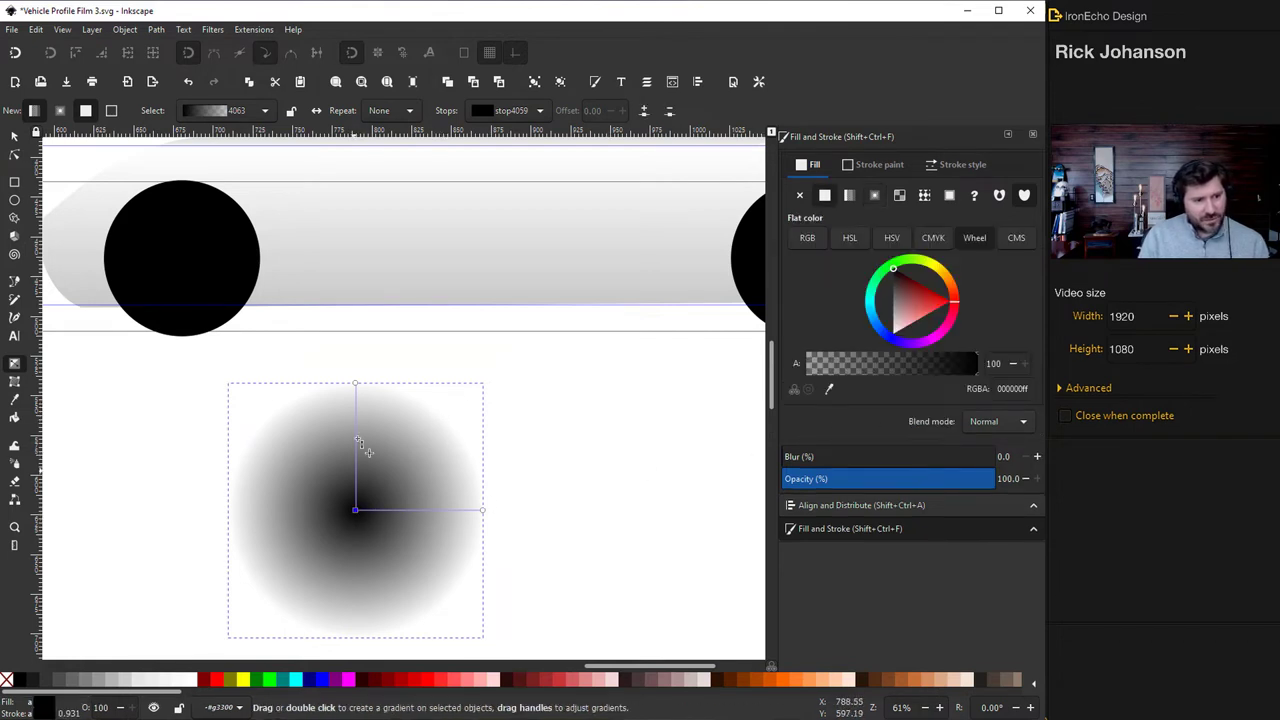
left_click(355, 383)
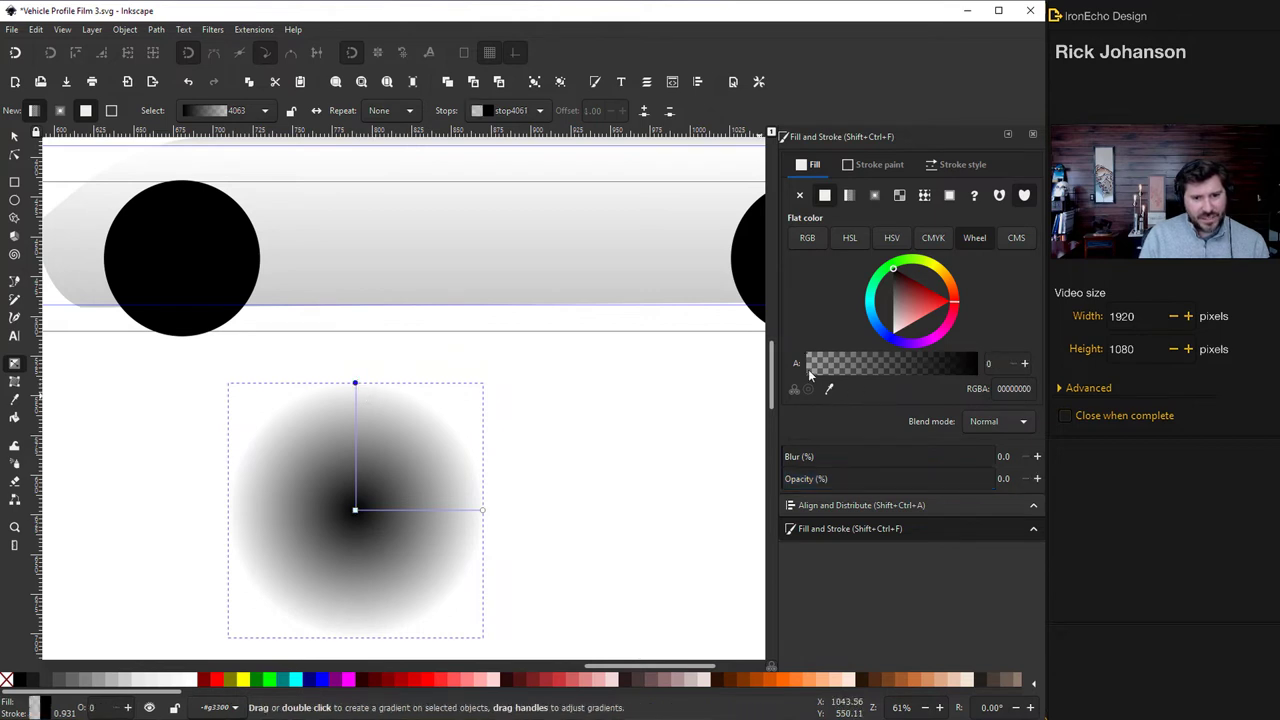
left_click_drag(808, 369, 1026, 370)
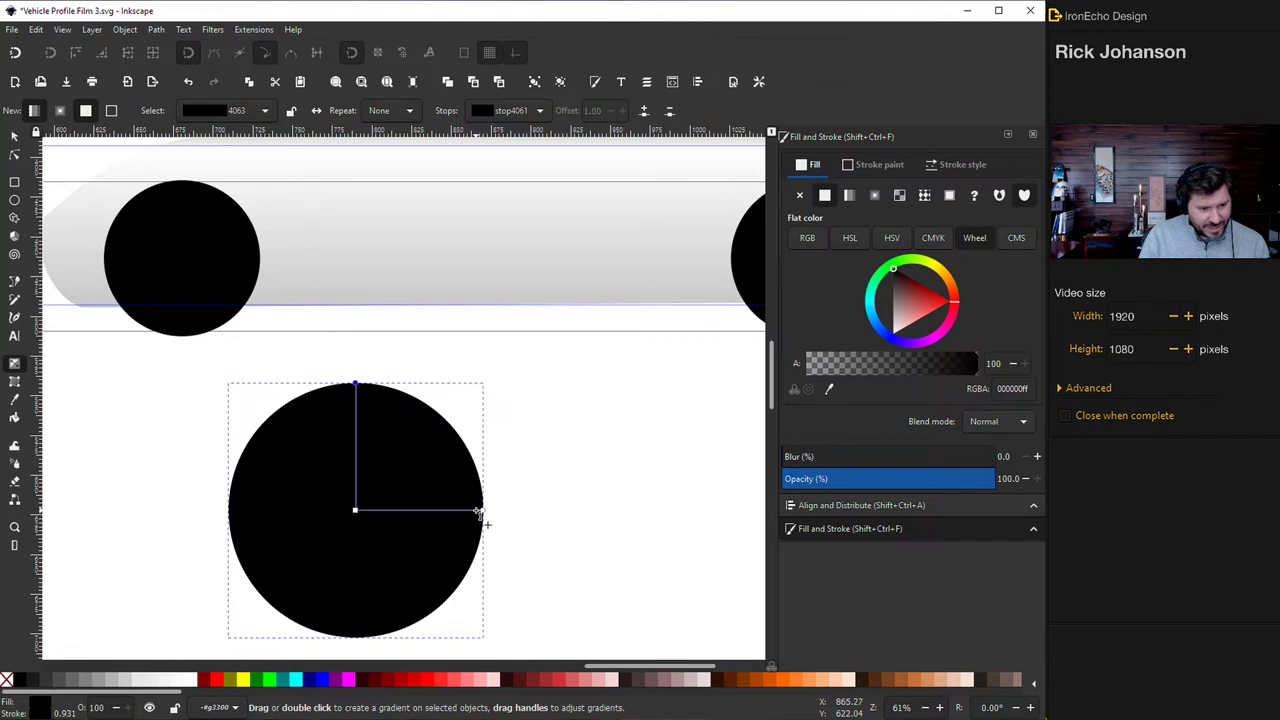
Add grey and white stops near the edge, around 0.94 and 0.83, to form a tyre rim
double_click(476, 510)
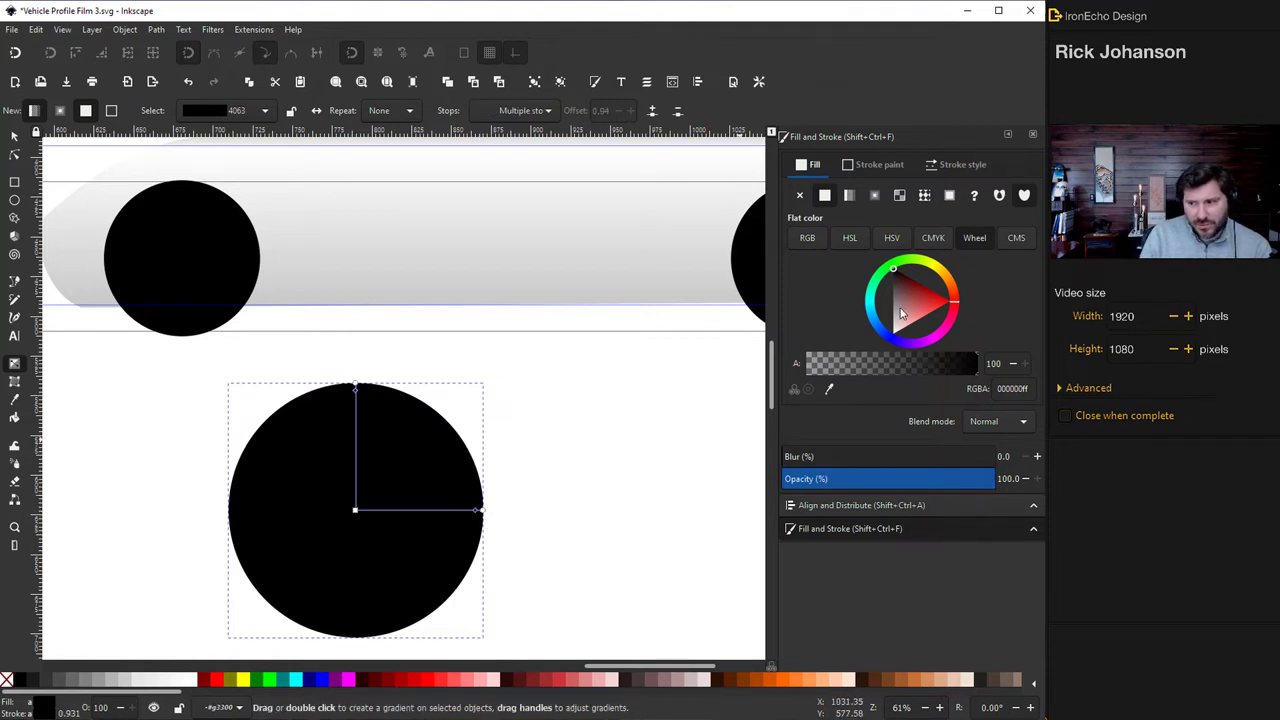
left_click(893, 307)
mouse_move(891, 327)
left_mouse_down()
mouse_move(887, 345)
mouse_move(880, 324)
left_mouse_up()
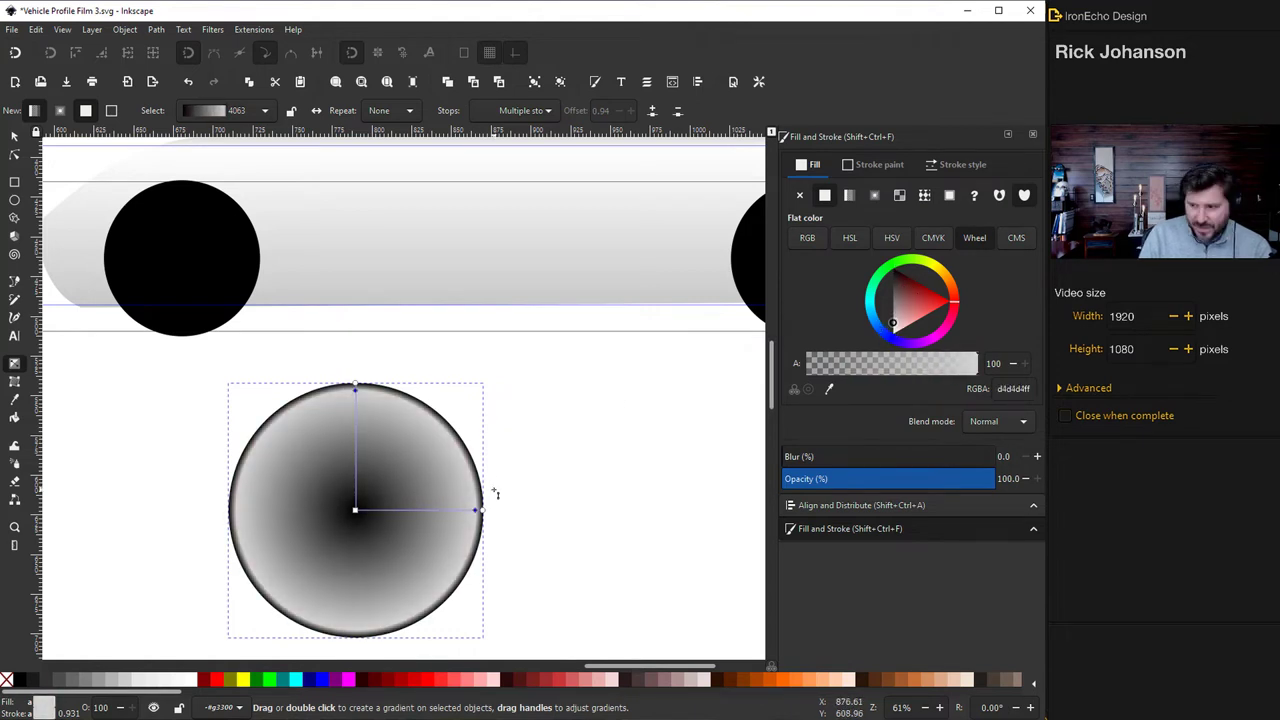
left_click_drag(465, 514, 460, 511)
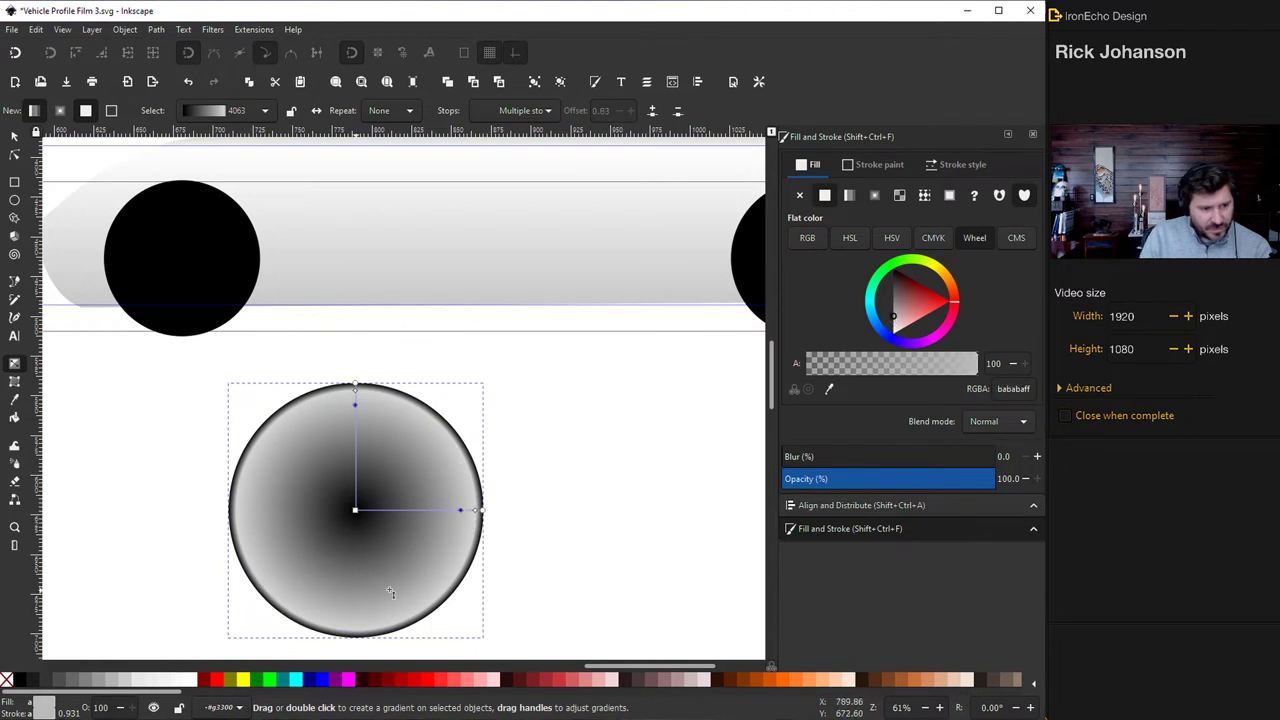
left_click_drag(896, 318, 893, 268)
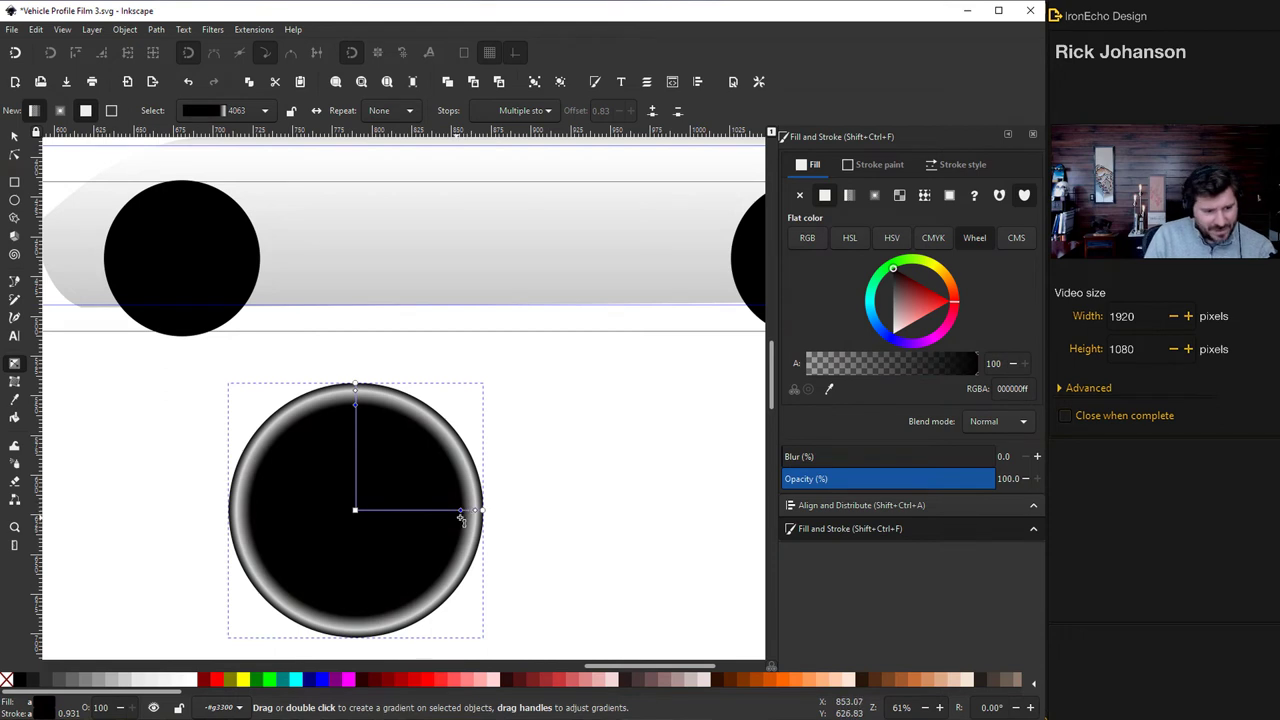
left_click(478, 511)
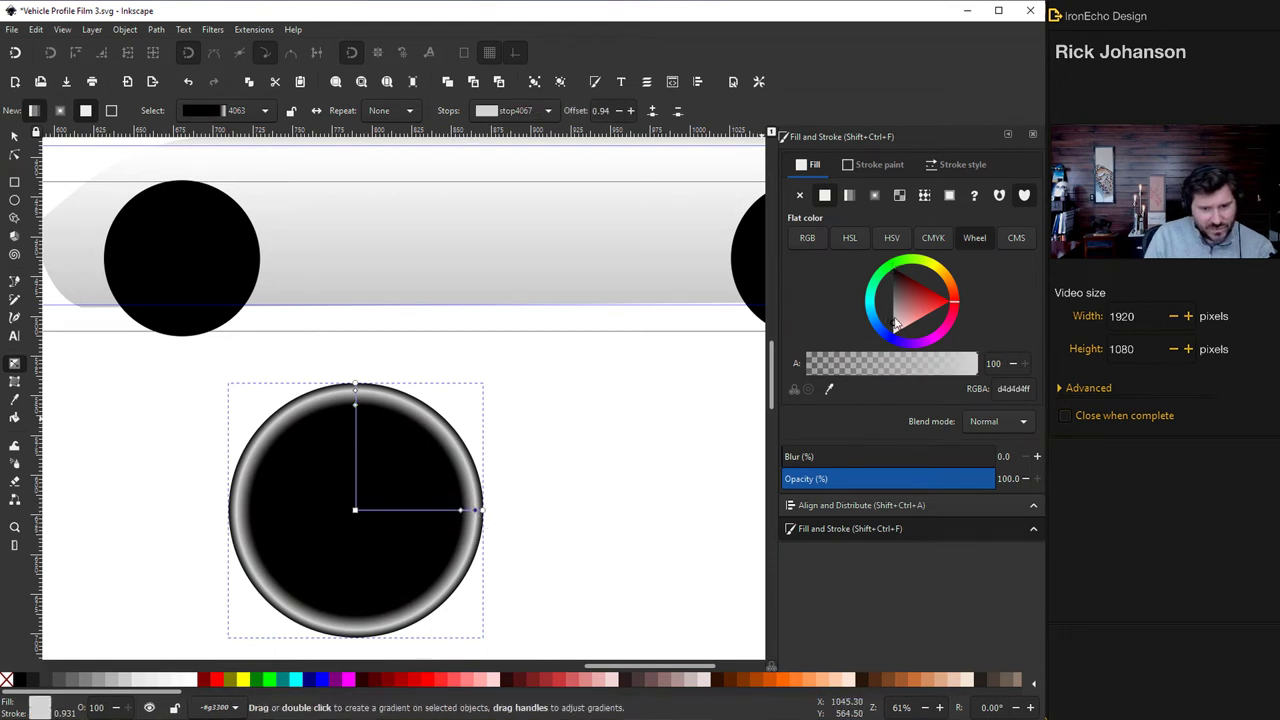
left_click_drag(896, 322, 895, 310)
left_click(472, 522)
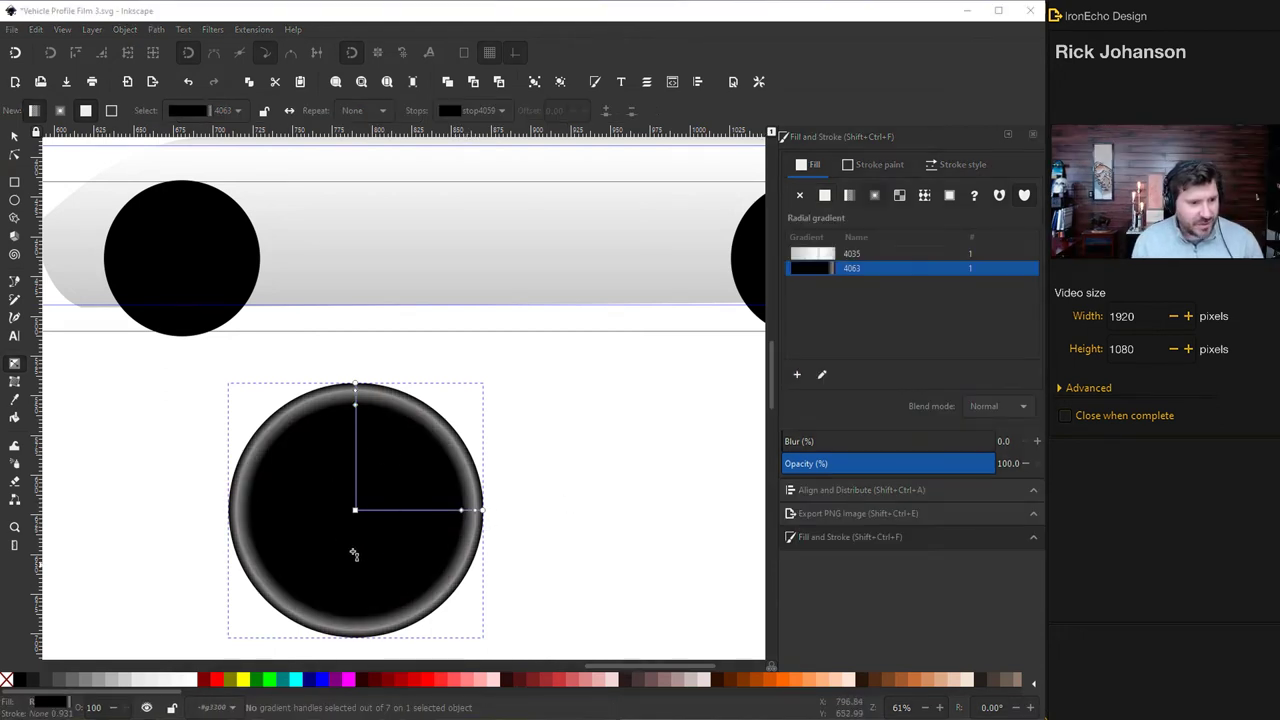
Draw a new circle beside the tyre and fill it light grey
left_click(14, 200)
left_click_drag(600, 437, 680, 514)
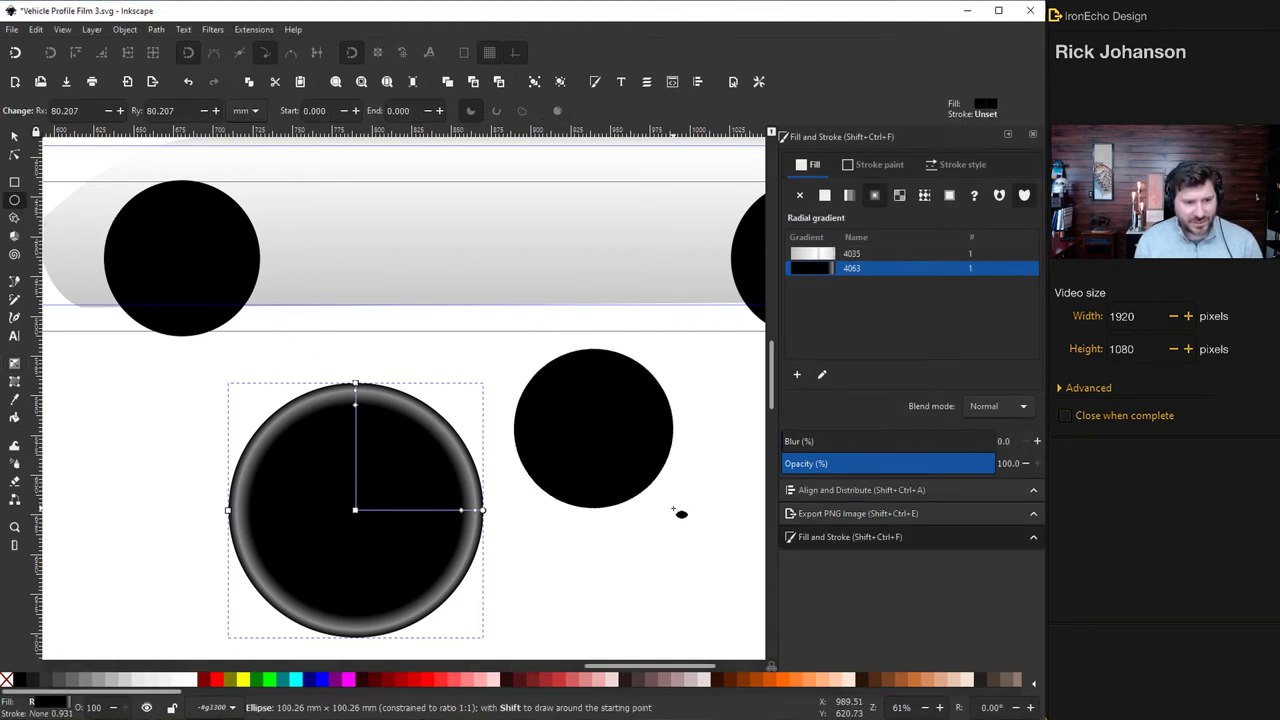
left_click(14, 136)
left_click_drag(575, 410, 708, 603)
left_click_drag(642, 556, 594, 406)
left_click(893, 327)
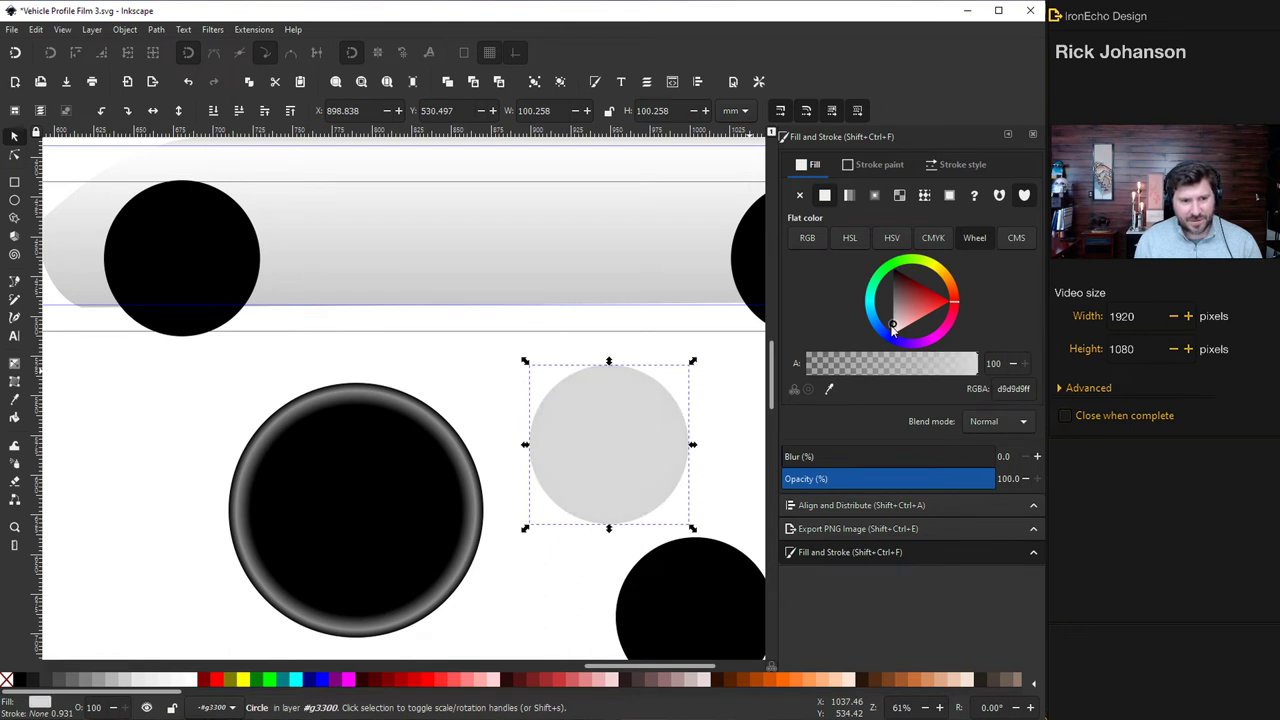
Place the grey circle inside the tyre and enlarge it to about 122 wide as a hubcap
left_click_drag(615, 462, 398, 513)
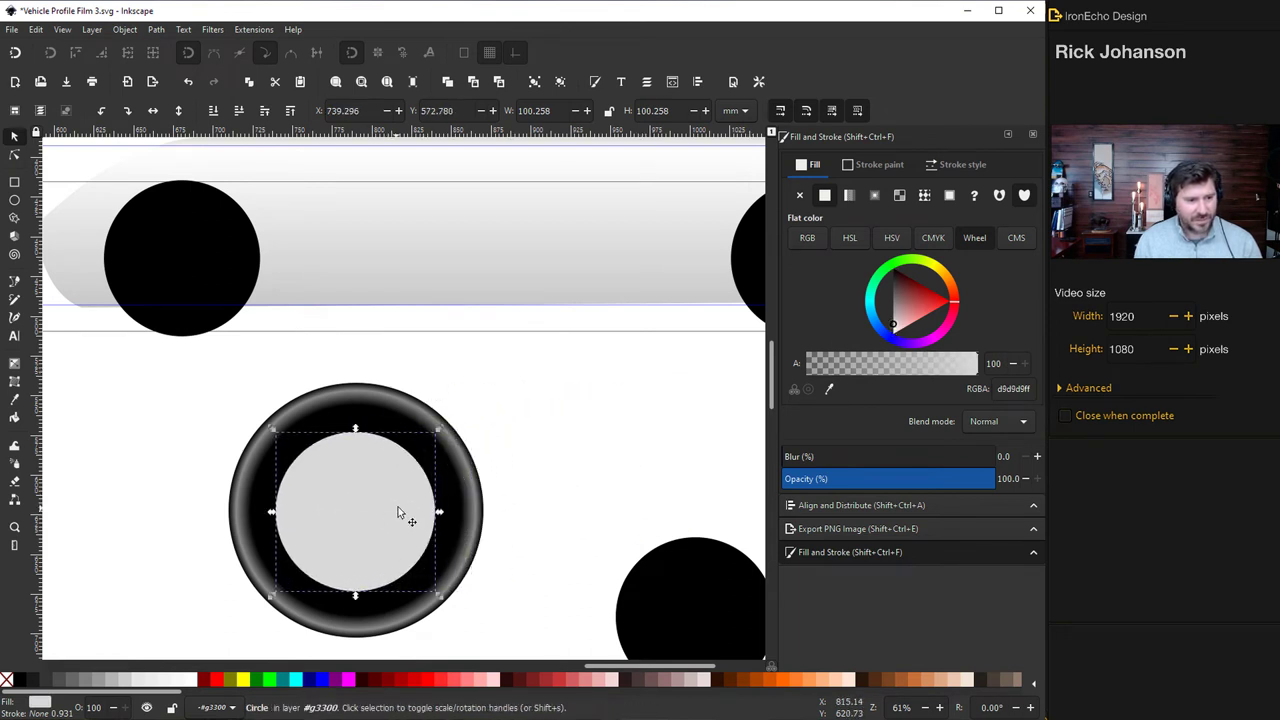
left_click_drag(439, 430, 457, 413)
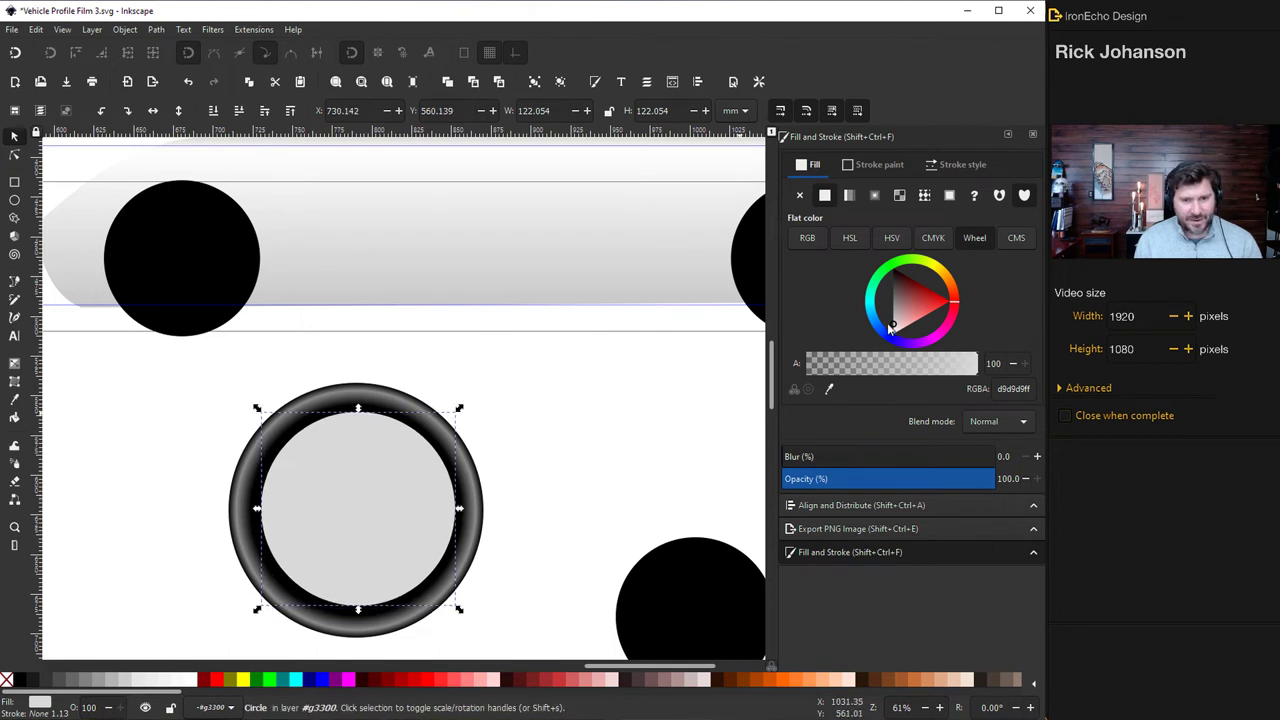
left_click_drag(893, 327, 893, 333)
left_click(699, 83)
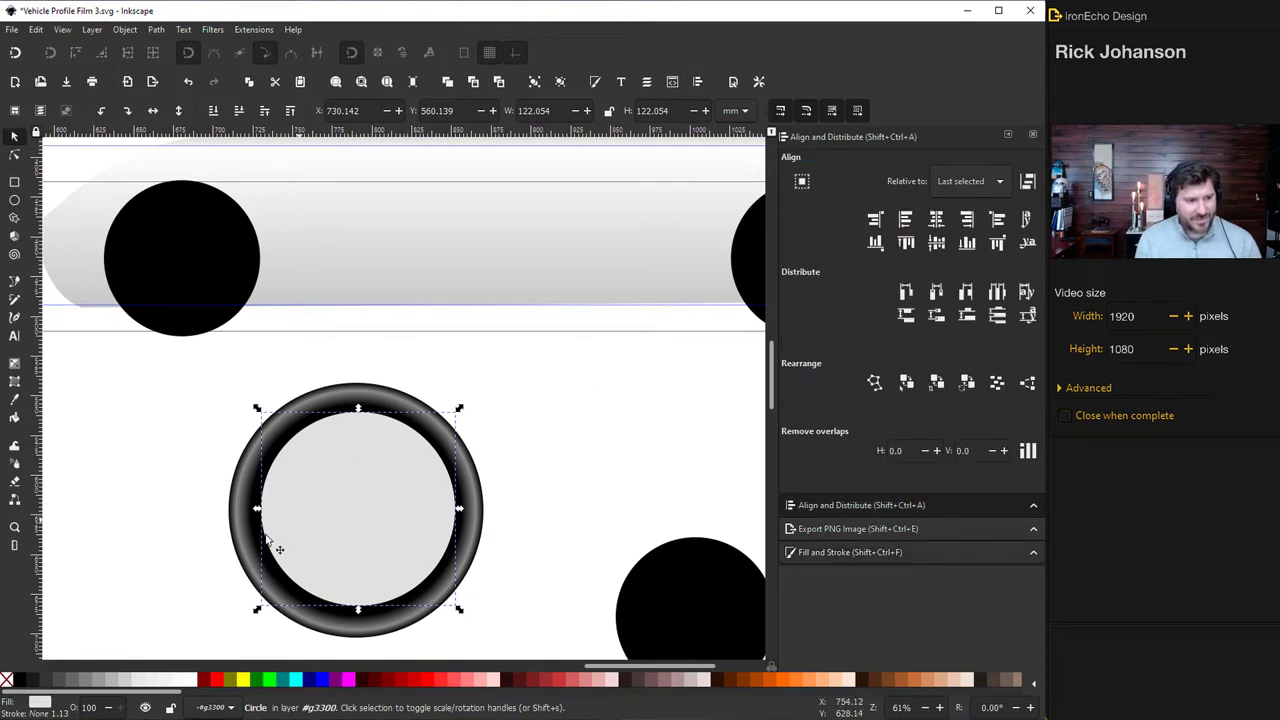
Centre the light grey hubcap on the tyre along both vertical and horizontal axes
left_click(238, 504, "shift")
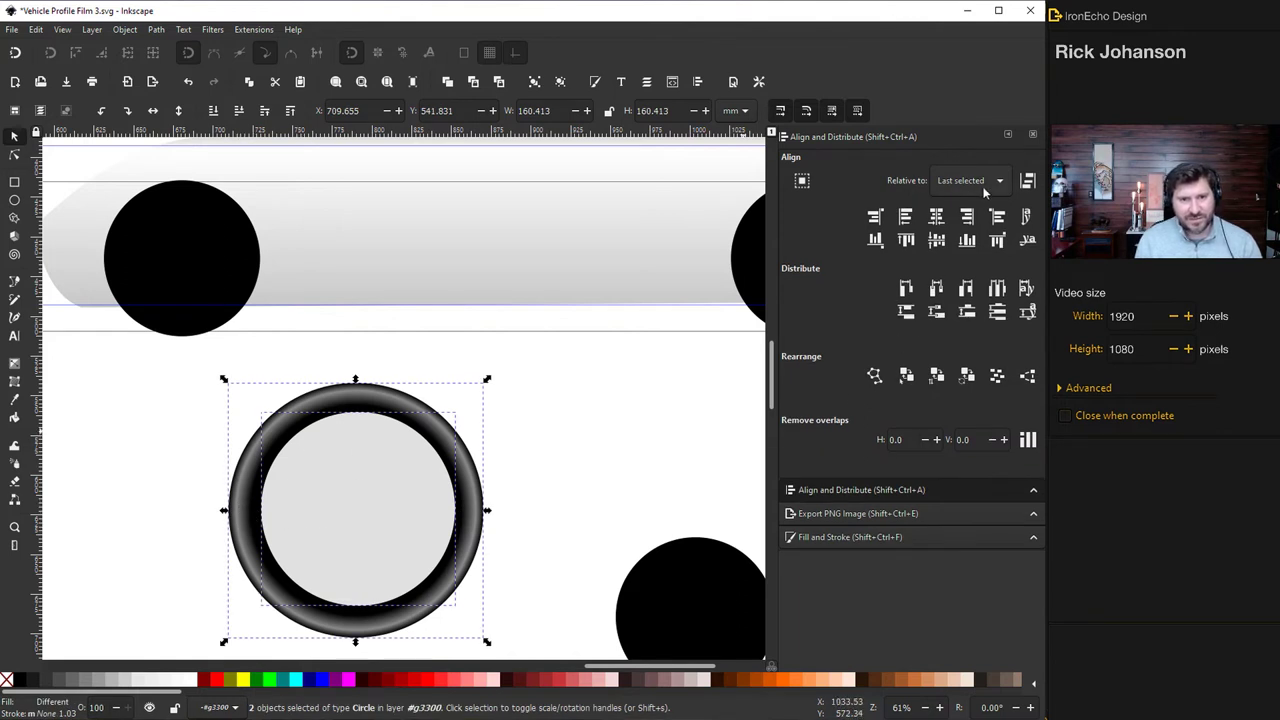
left_click(938, 220)
left_click(938, 244)
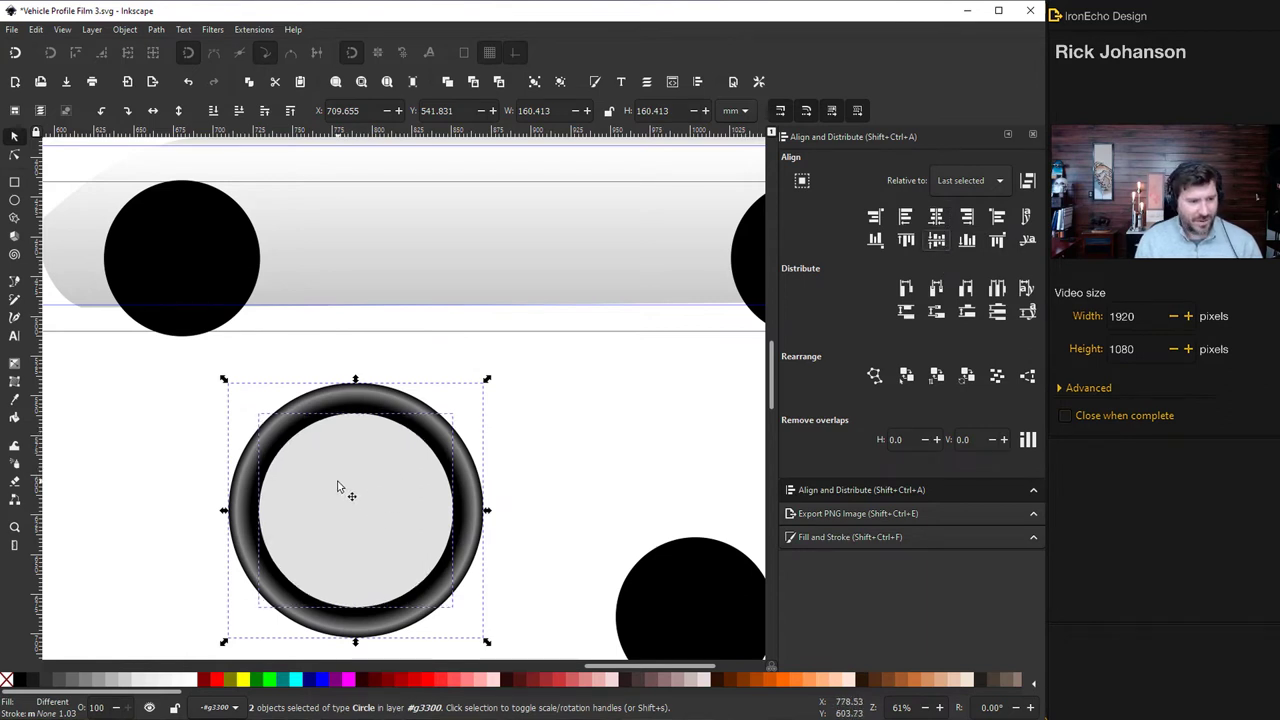
key("Tab")
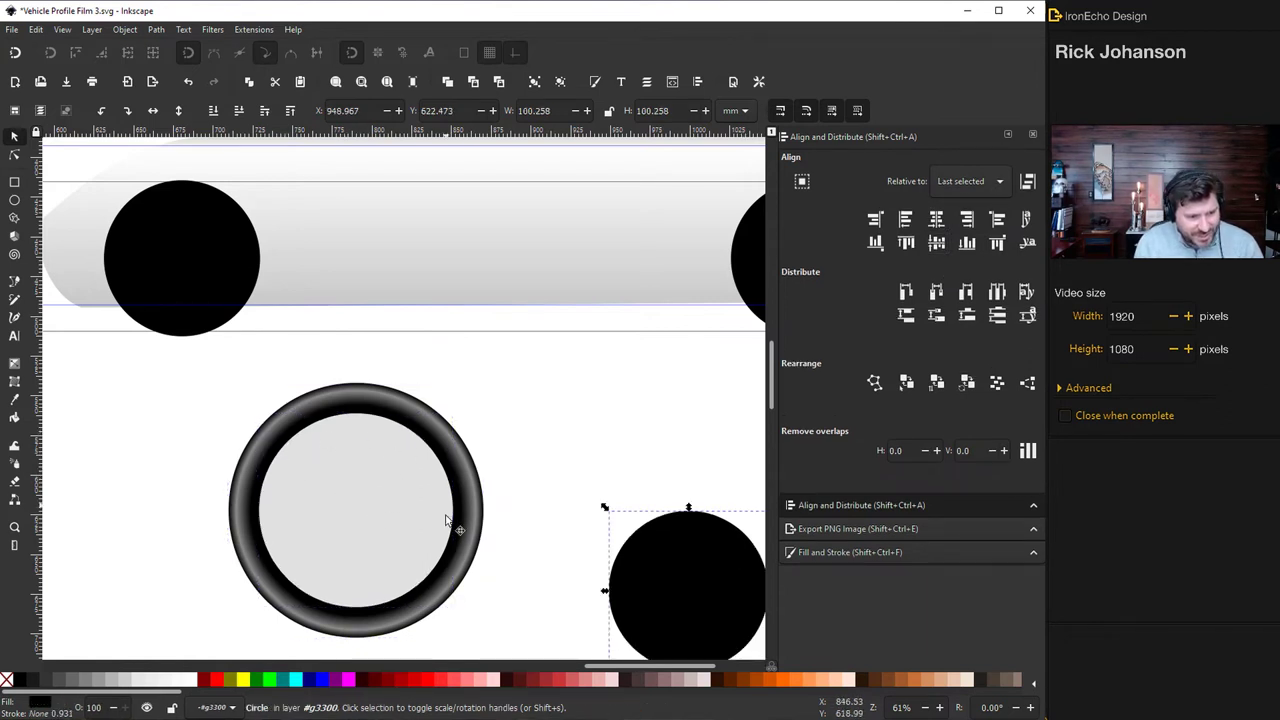
left_click(383, 518)
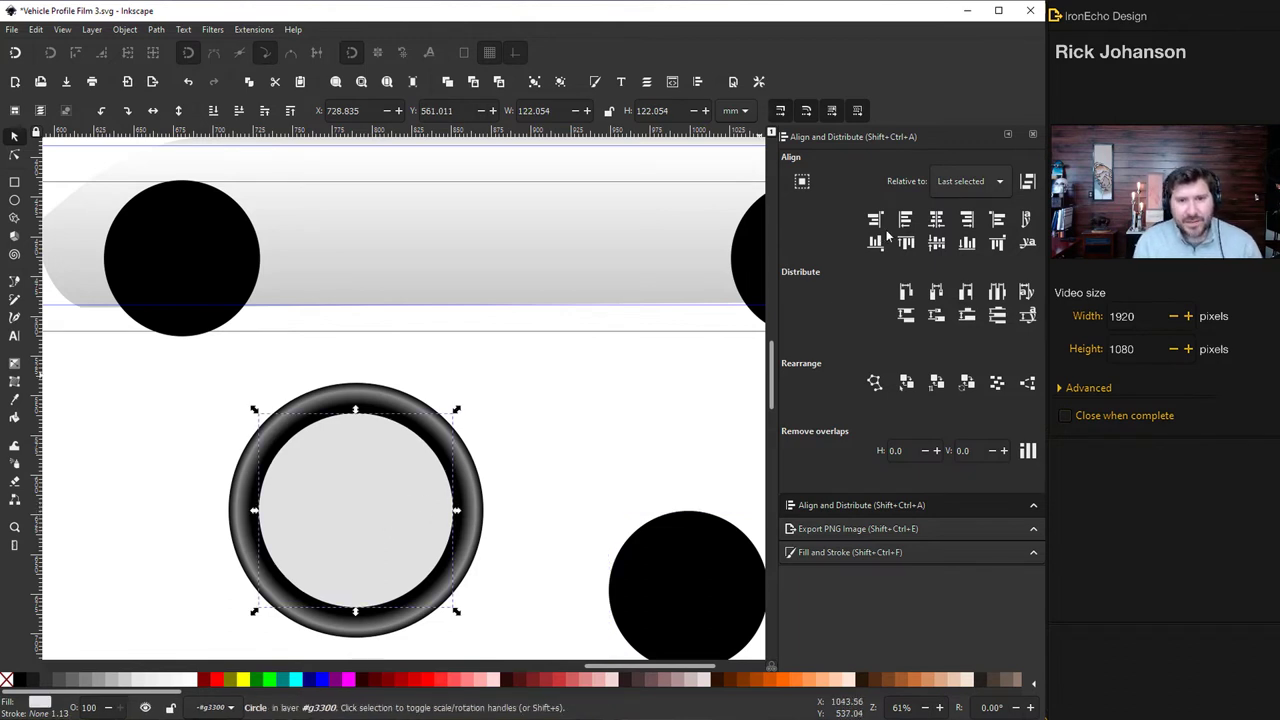
Give the hubcap a flat dark 1.5 mm outline, shrink it slightly, and add a soft blur
left_click(845, 551)
left_click(862, 166)
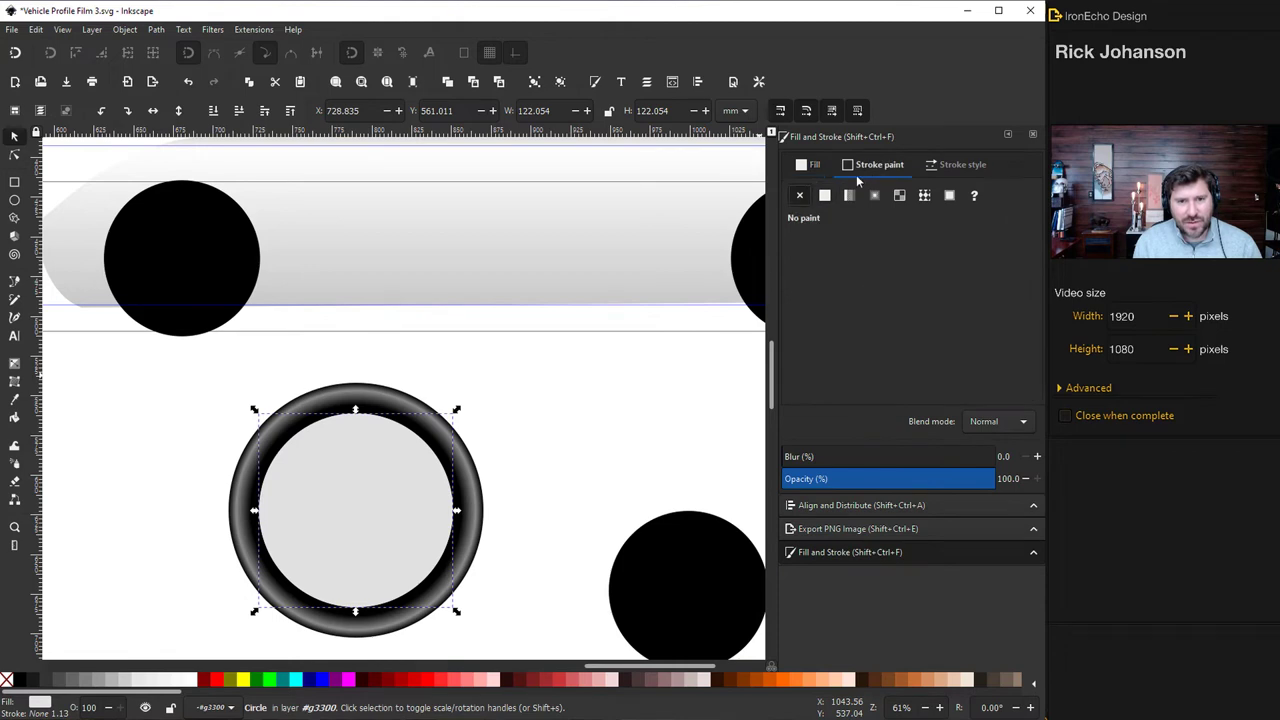
left_click(824, 195)
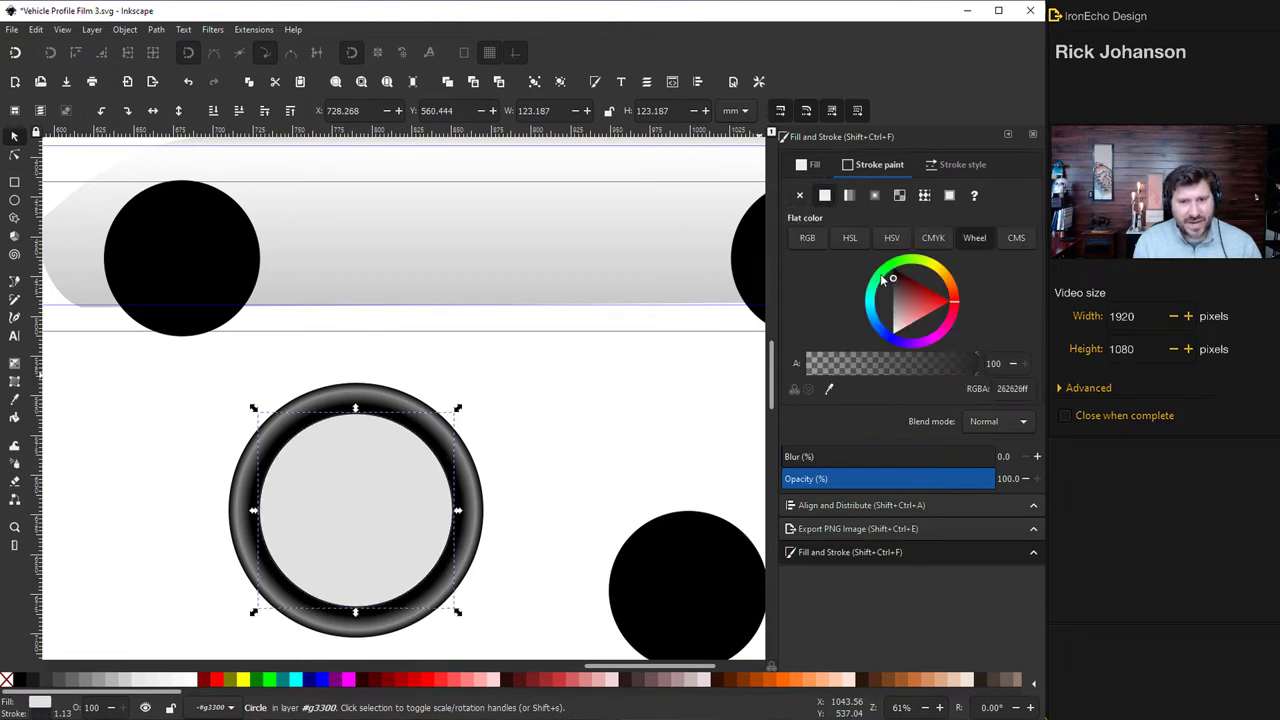
left_click(960, 165)
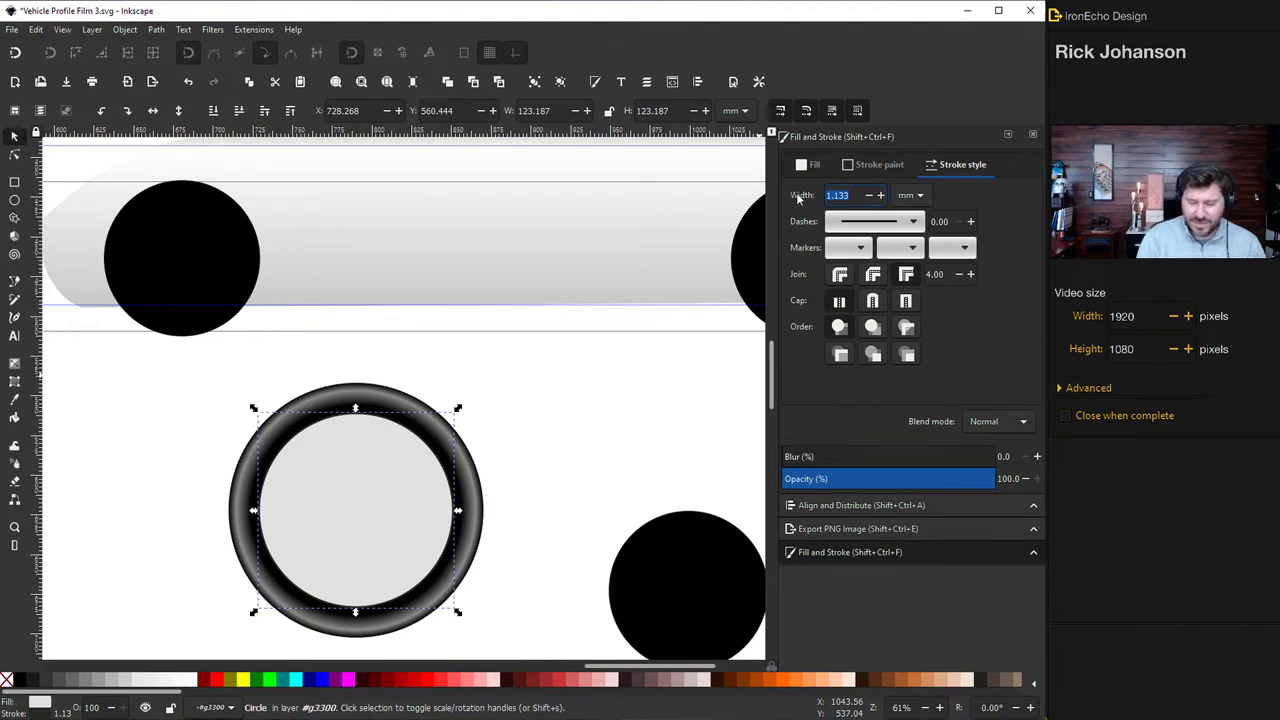
type("1.5")
key("Return")
left_click_drag(457, 408, 455, 416)
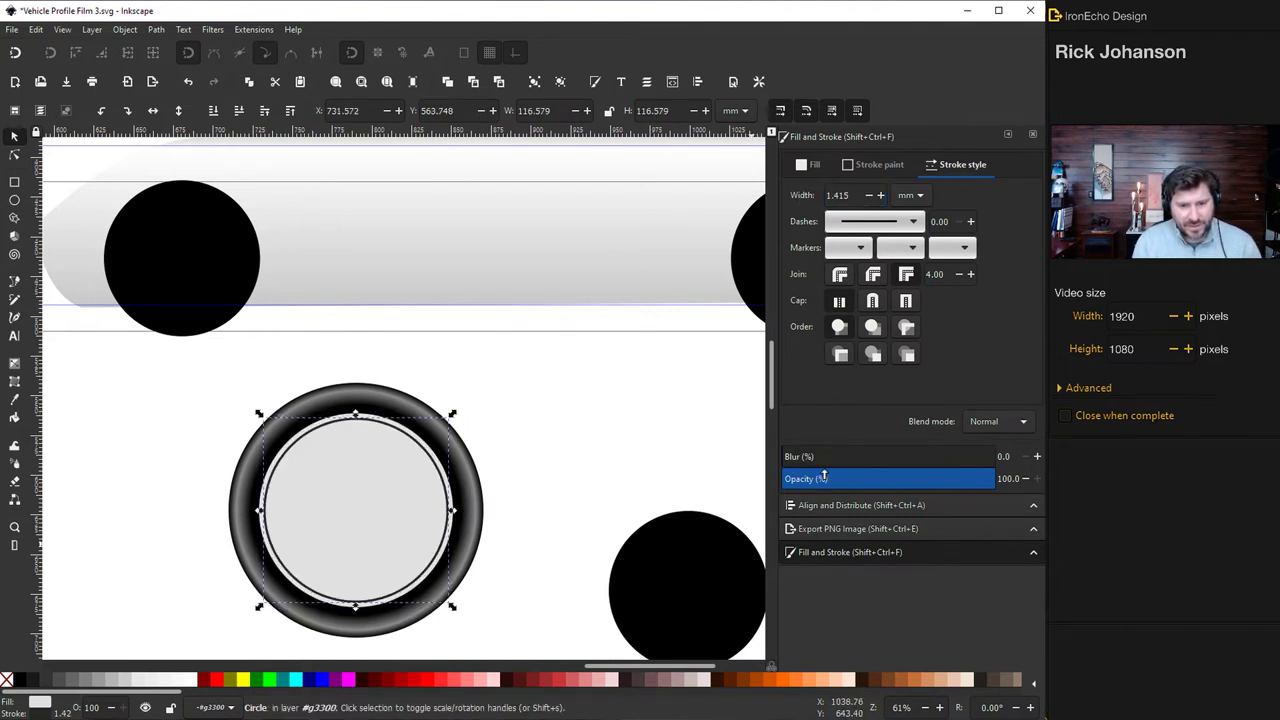
left_click(428, 455)
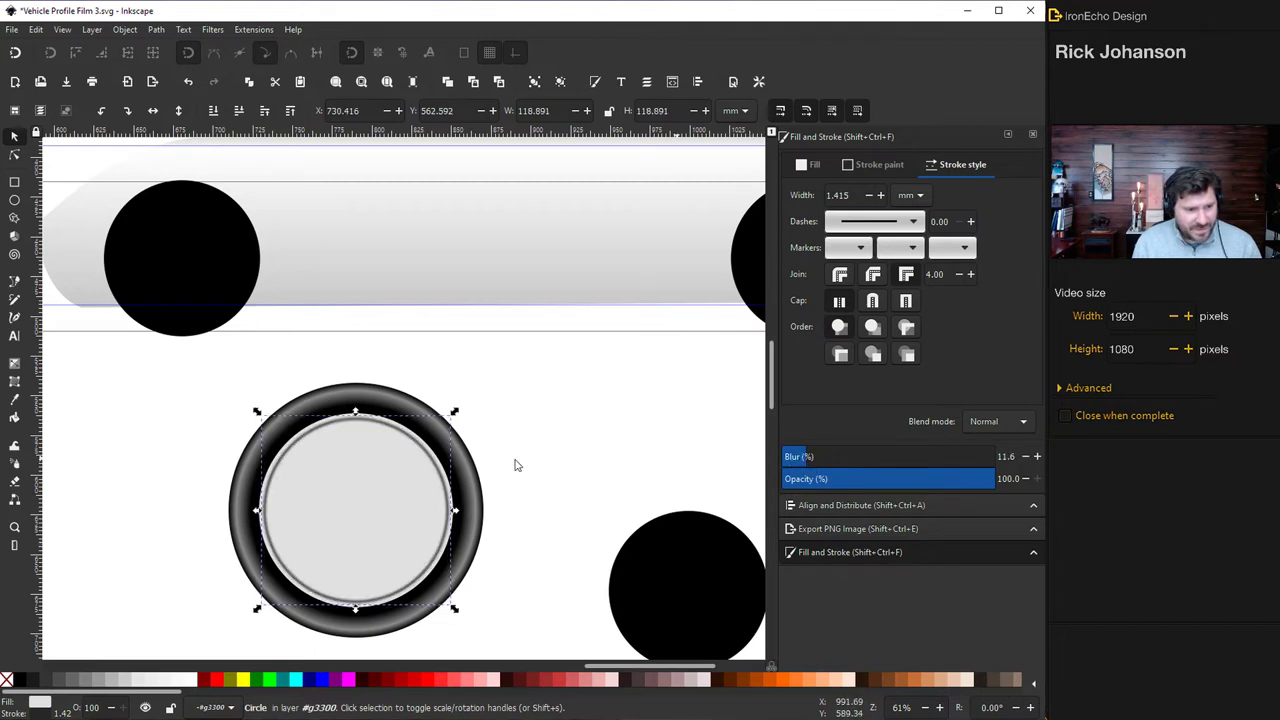
key("Tab")
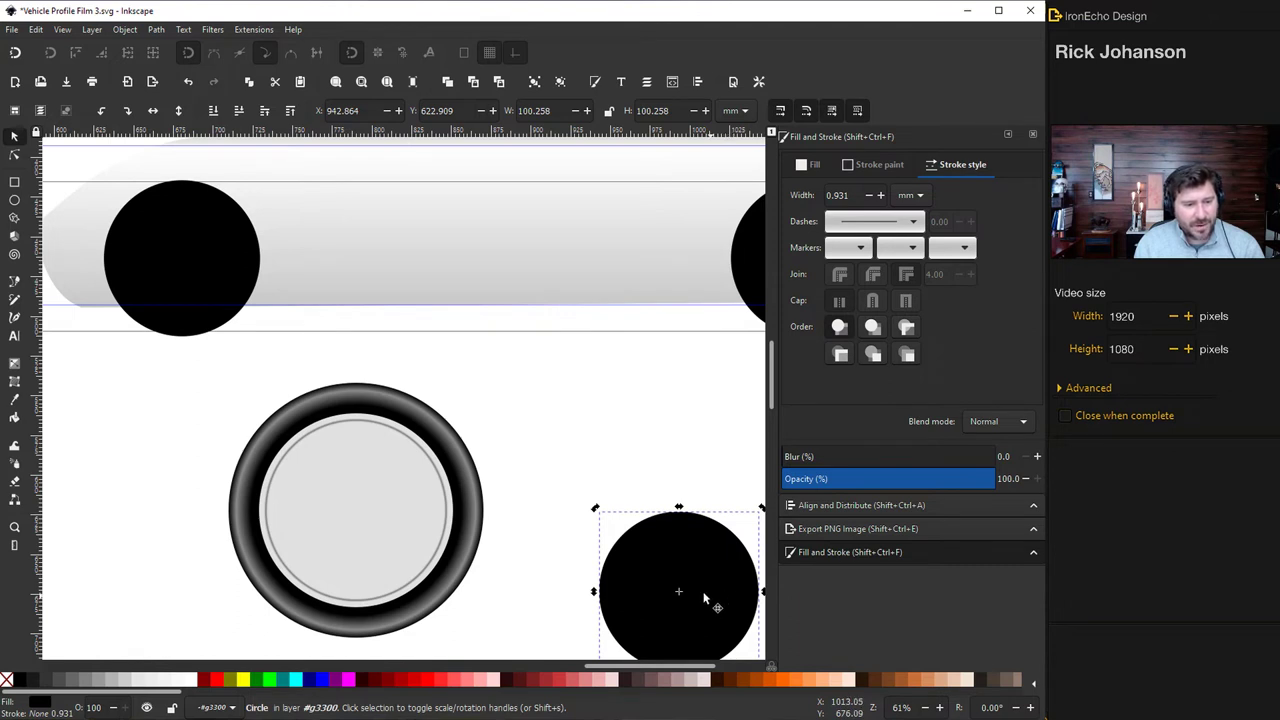
Move and enlarge the black circle into the tyre, centred on both axes with the hubcap ring
left_click_drag(717, 592, 616, 571)
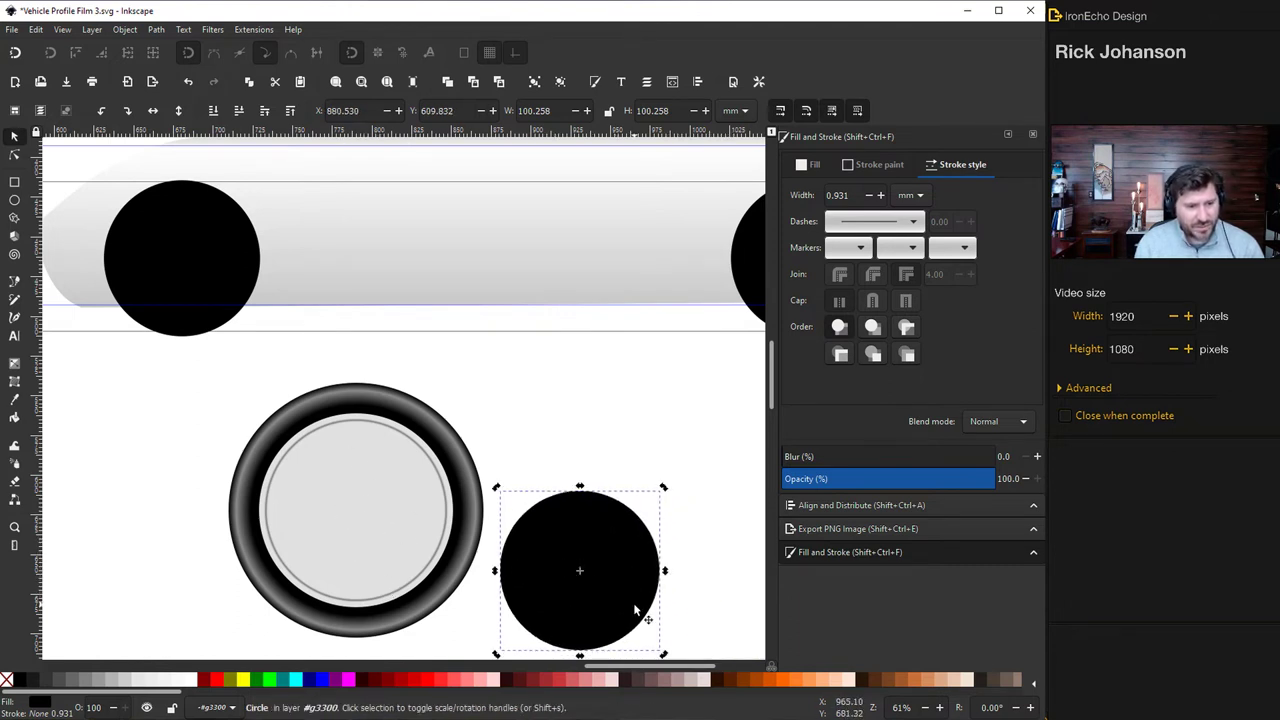
left_click_drag(631, 604, 561, 584)
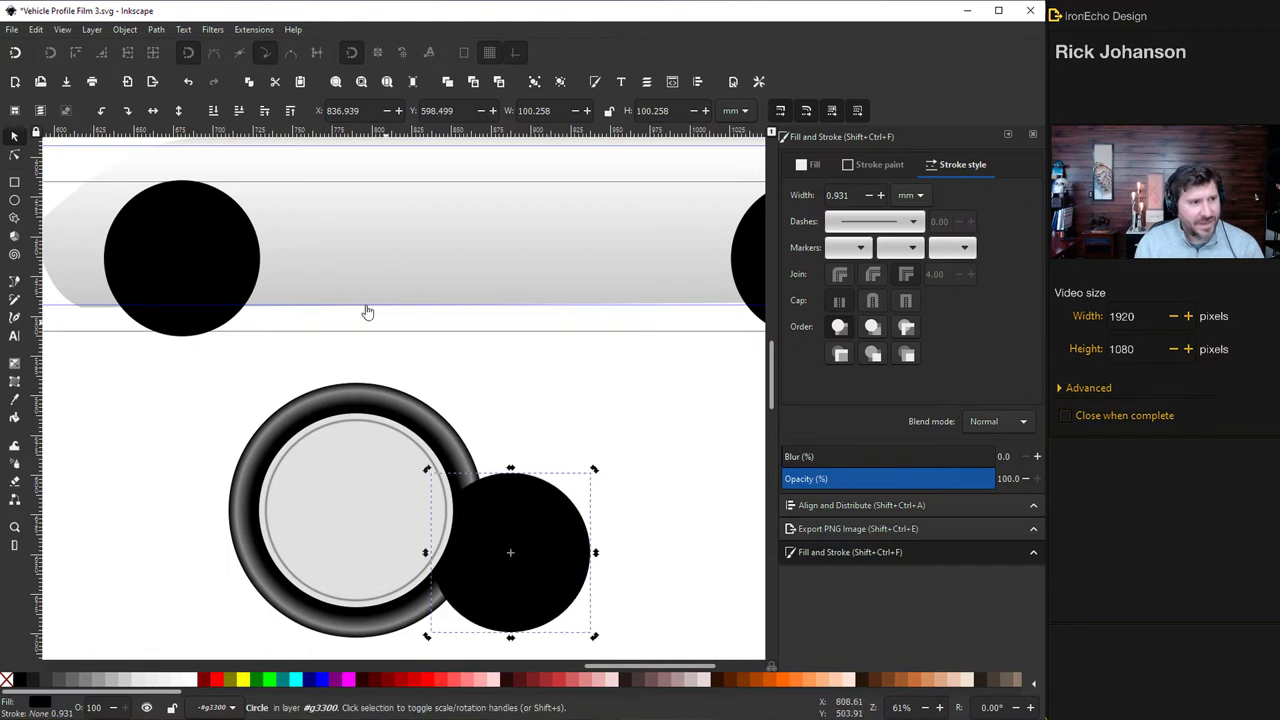
left_click_drag(506, 534, 354, 494)
key("period")
key("period")
key("period")
key("period")
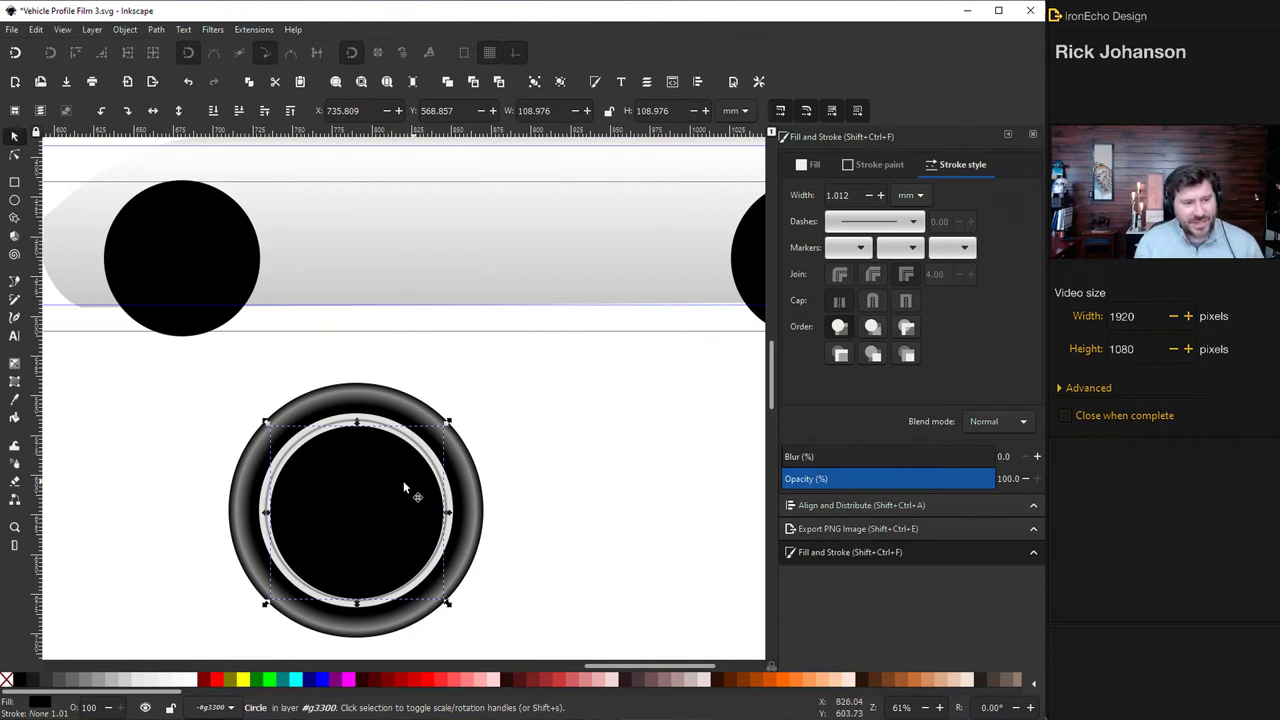
left_click(392, 428, "shift")
key("ctrl+shift+a")
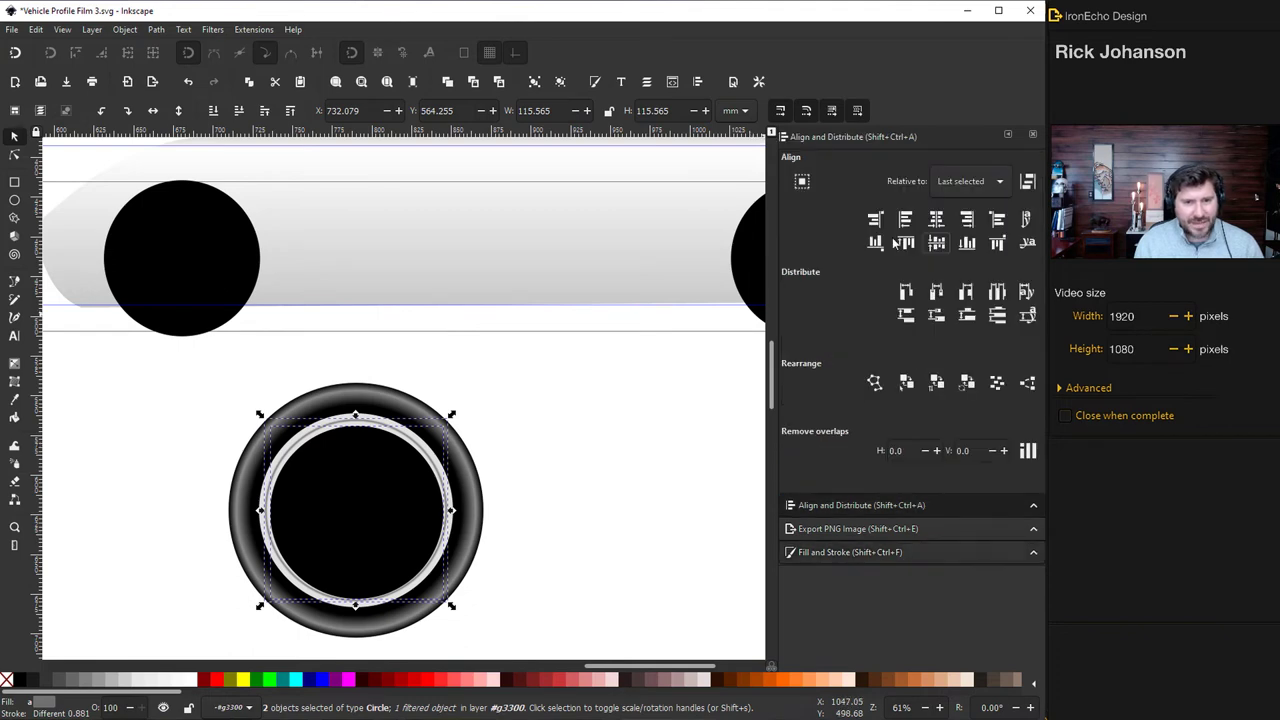
left_click(940, 222)
left_click(938, 250)
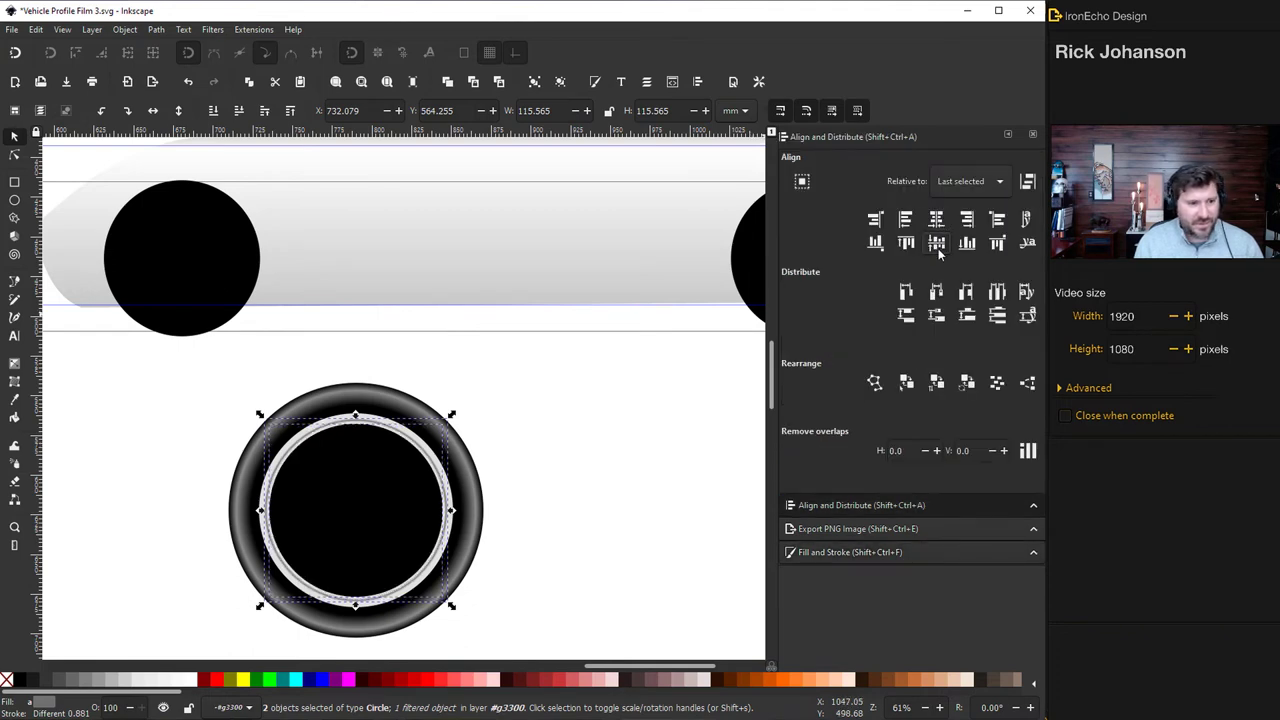
left_click(505, 479)
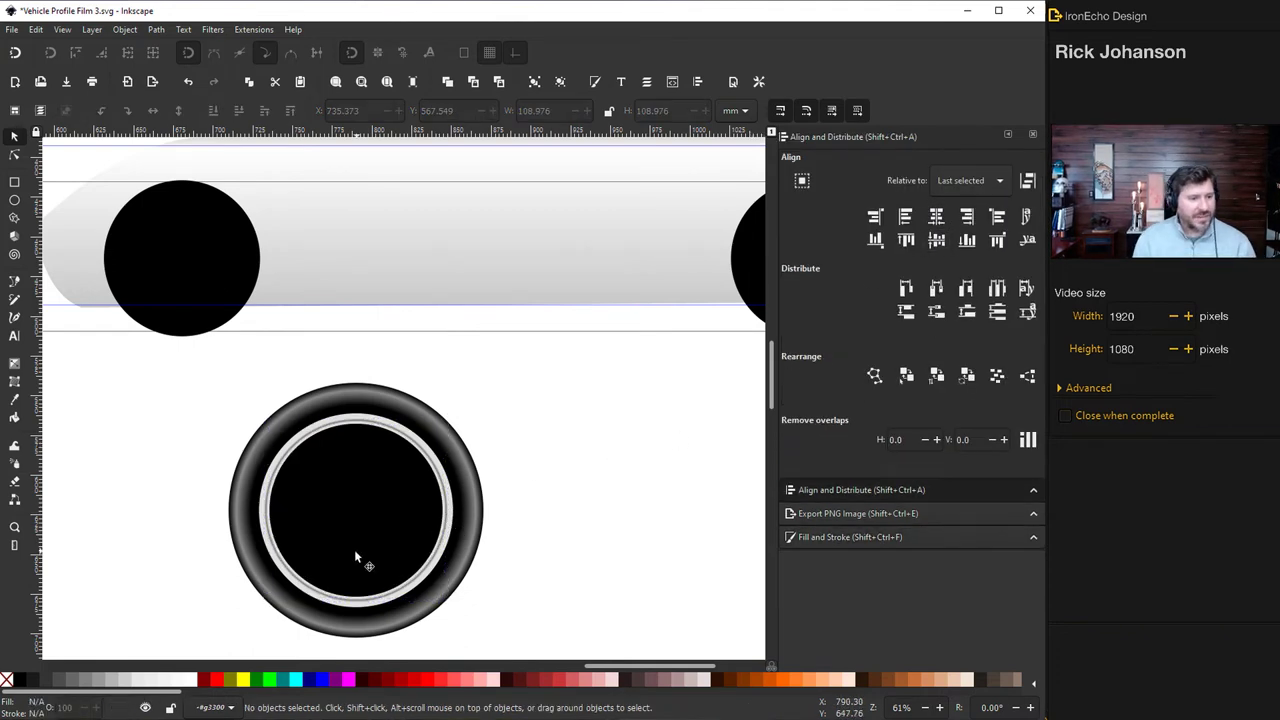
Draw a small light-grey hub circle and centre it on the black disc
left_click(14, 200)
mouse_move(572, 467)
left_mouse_down()
mouse_move(603, 496)
mouse_move(380, 471)
mouse_move(358, 505)
left_mouse_up()
left_click(14, 136)
left_click(425, 477, "shift")
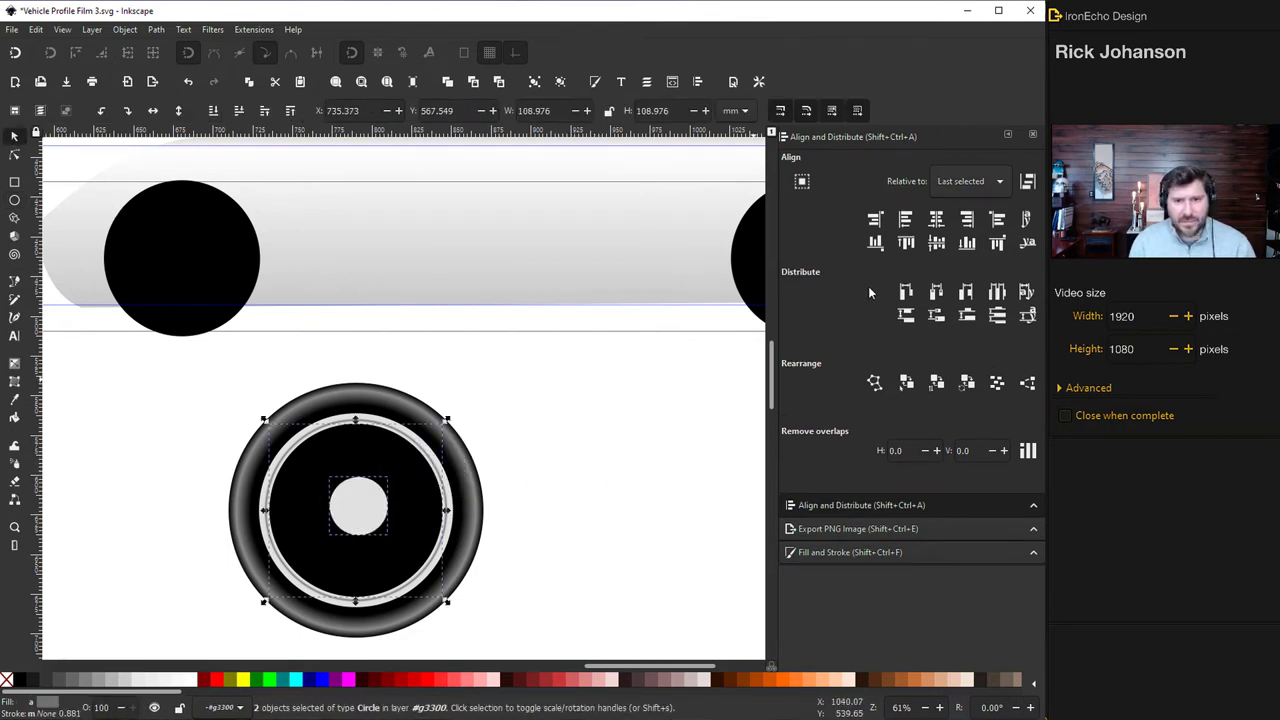
left_click(937, 220)
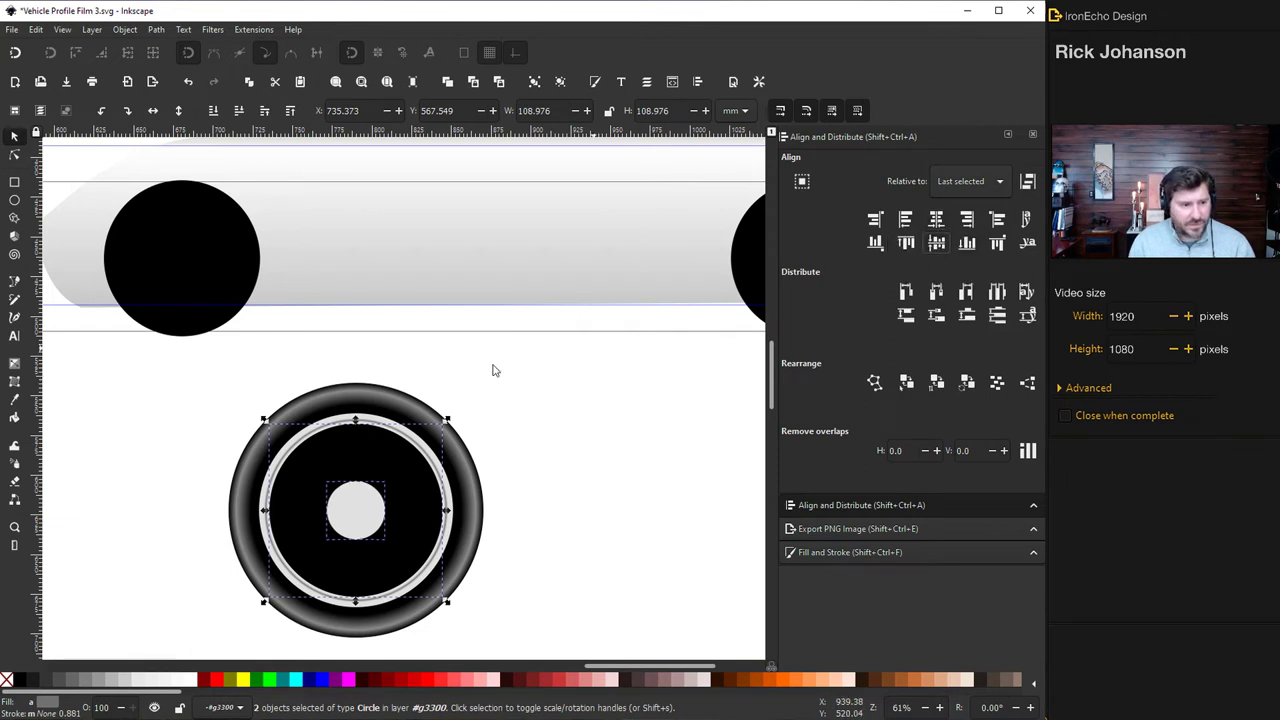
left_click(512, 440)
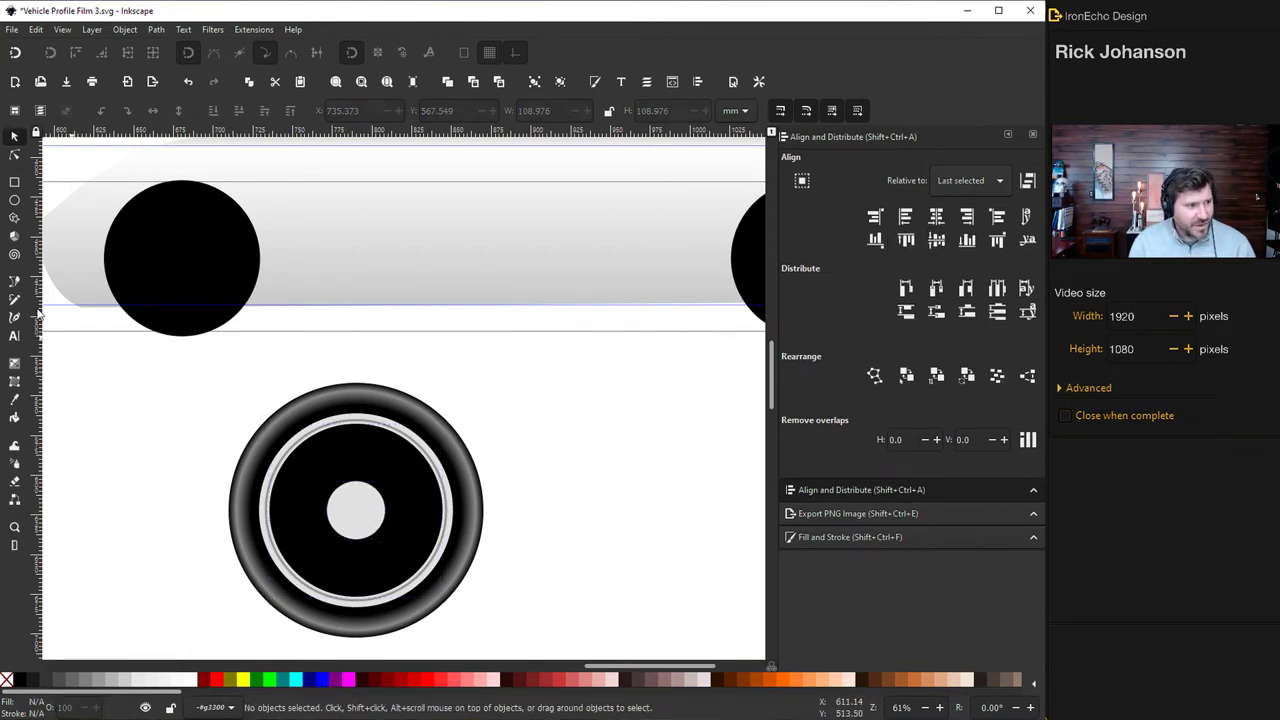
left_click(14, 200)
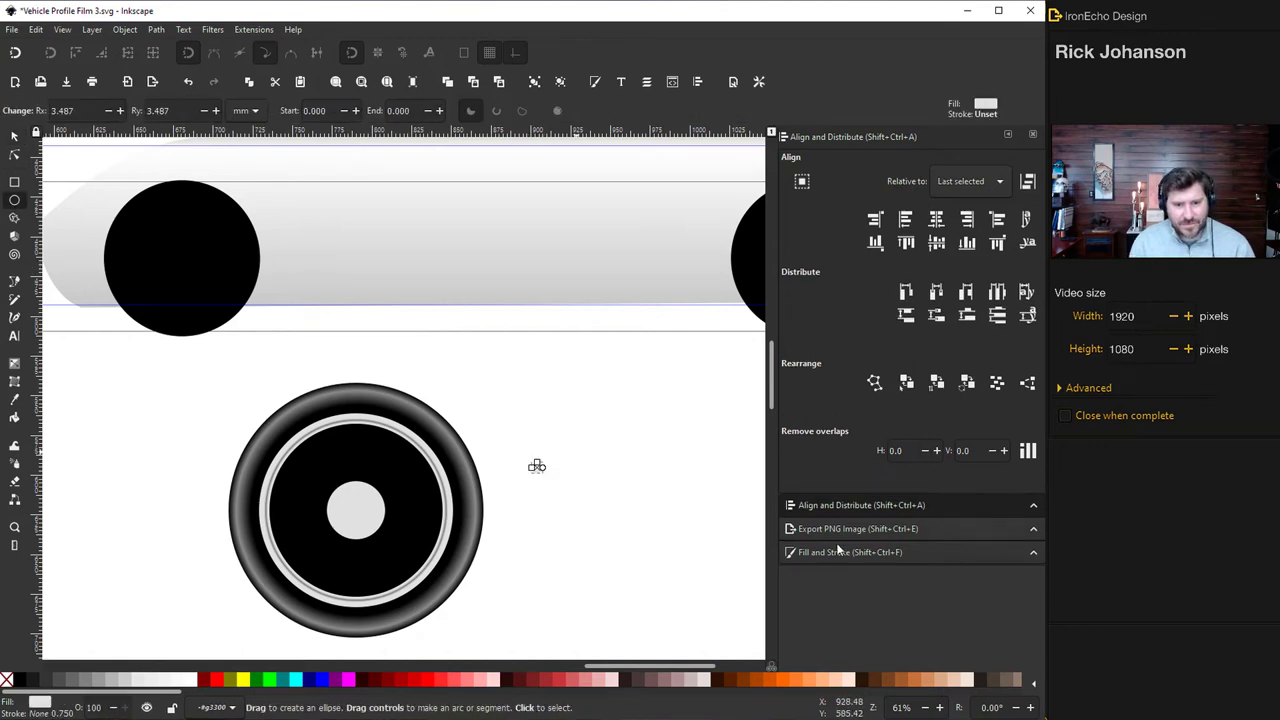
Draw a small dark grey lug nut on the hub and rotate-stamp copies into a ring of five
left_click(838, 551)
left_click_drag(351, 491, 361, 501)
key("s")
scroll(362, 580, "up", 3)
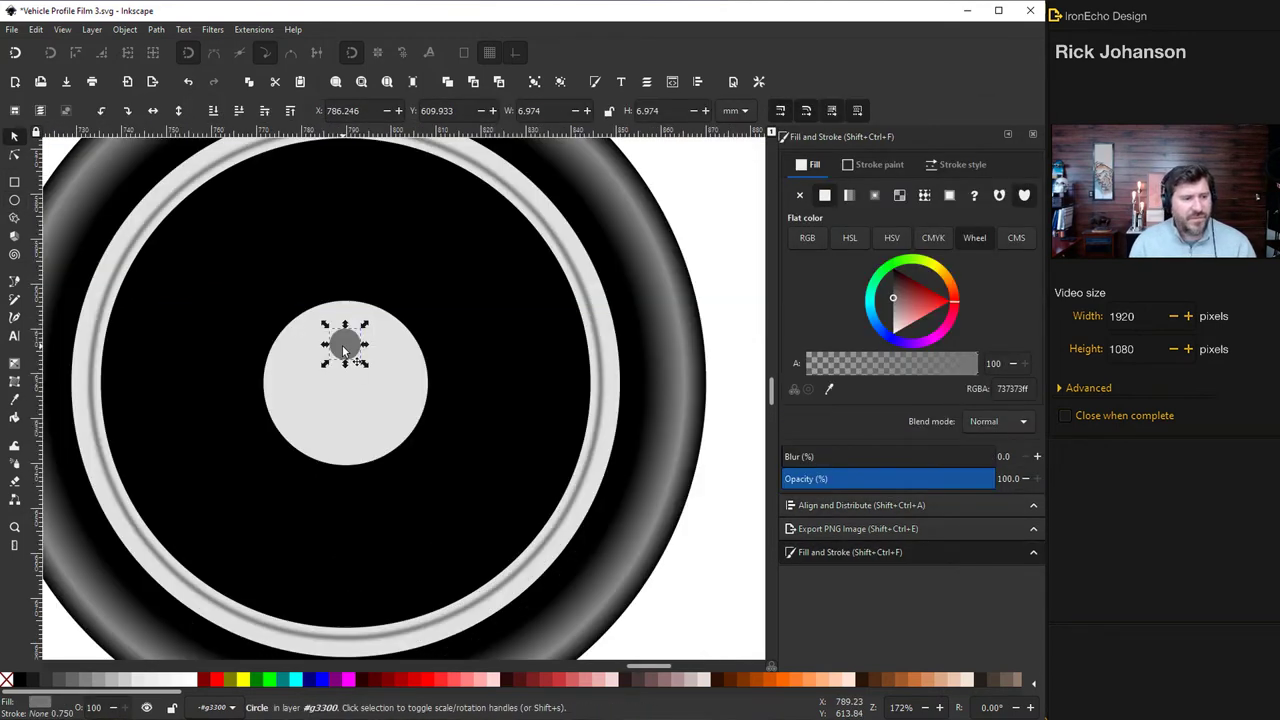
left_click(344, 350)
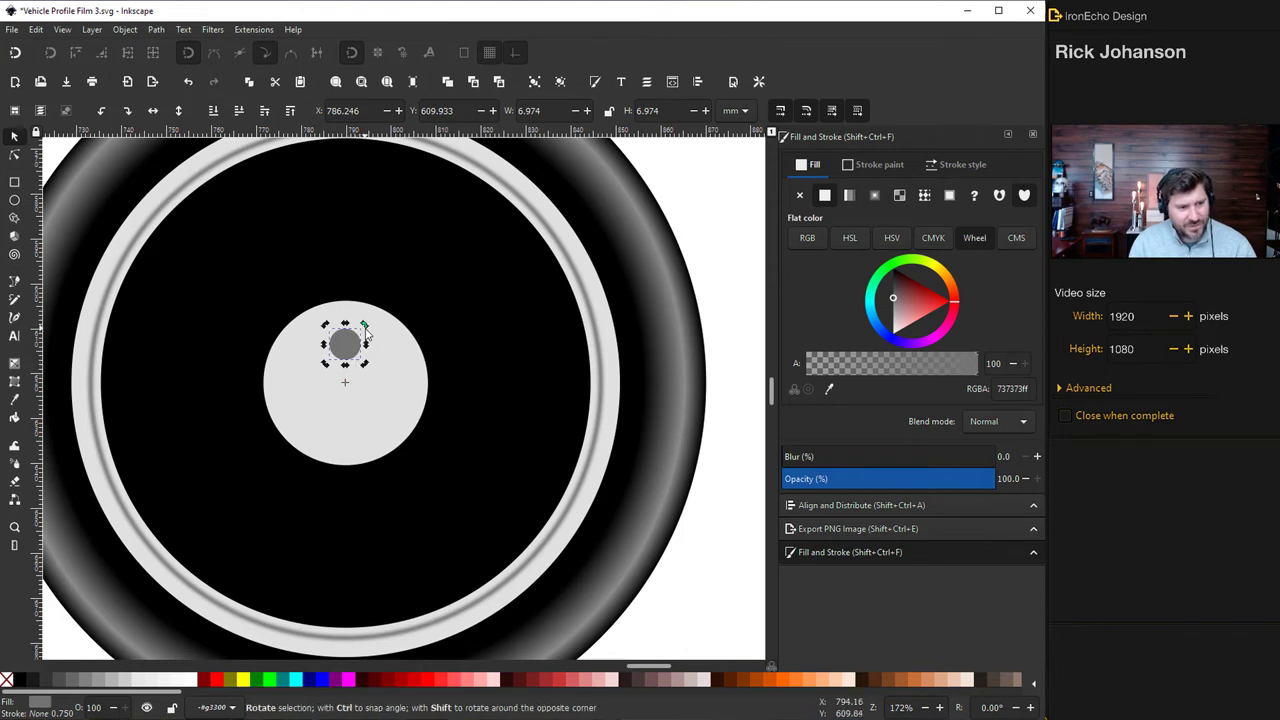
mouse_move(366, 330)
left_mouse_down()
mouse_move(403, 371)
mouse_move(394, 437)
mouse_move(320, 449)
mouse_move(280, 385)
mouse_move(320, 334)
mouse_move(366, 334)
mouse_move(399, 365)
mouse_move(397, 414)
mouse_move(383, 446)
mouse_move(296, 447)
mouse_move(398, 420)
mouse_move(380, 337)
mouse_move(406, 406)
mouse_move(374, 443)
mouse_move(307, 444)
mouse_move(272, 385)
mouse_move(302, 308)
left_mouse_up()
key("space")
key("space")
key("space")
key("space")
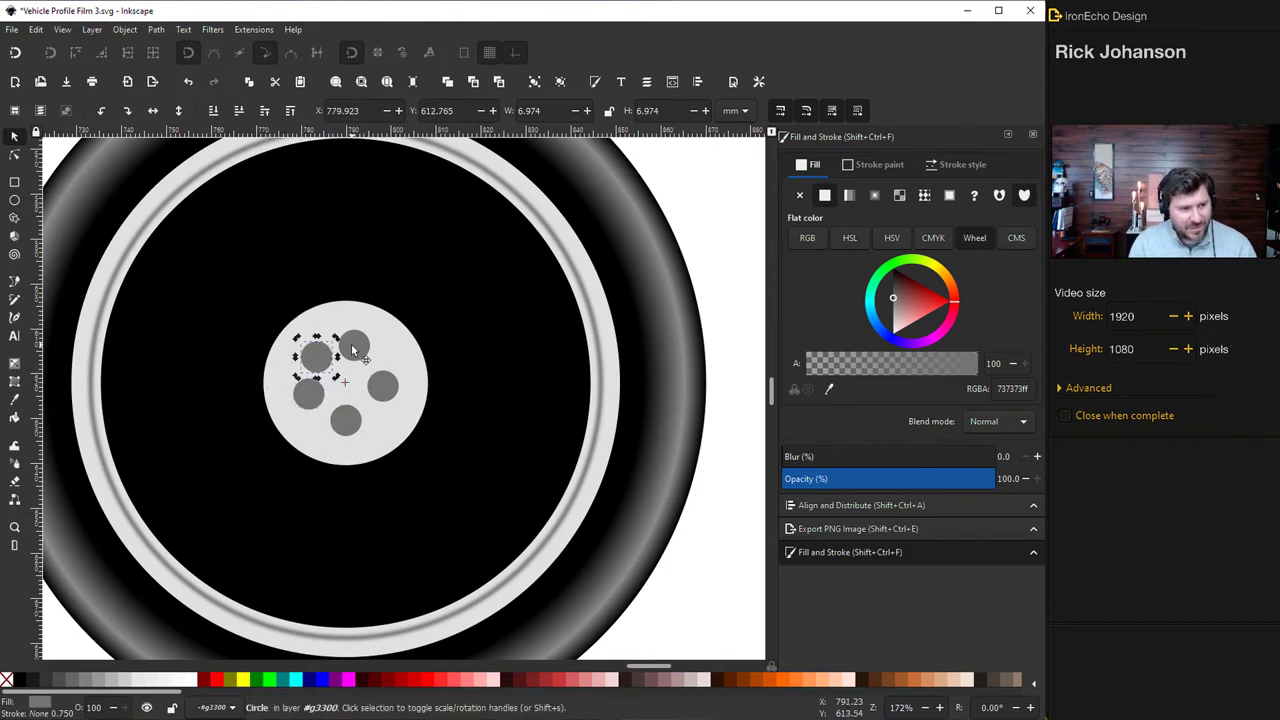
left_click_drag(354, 349, 360, 348)
left_click(324, 361)
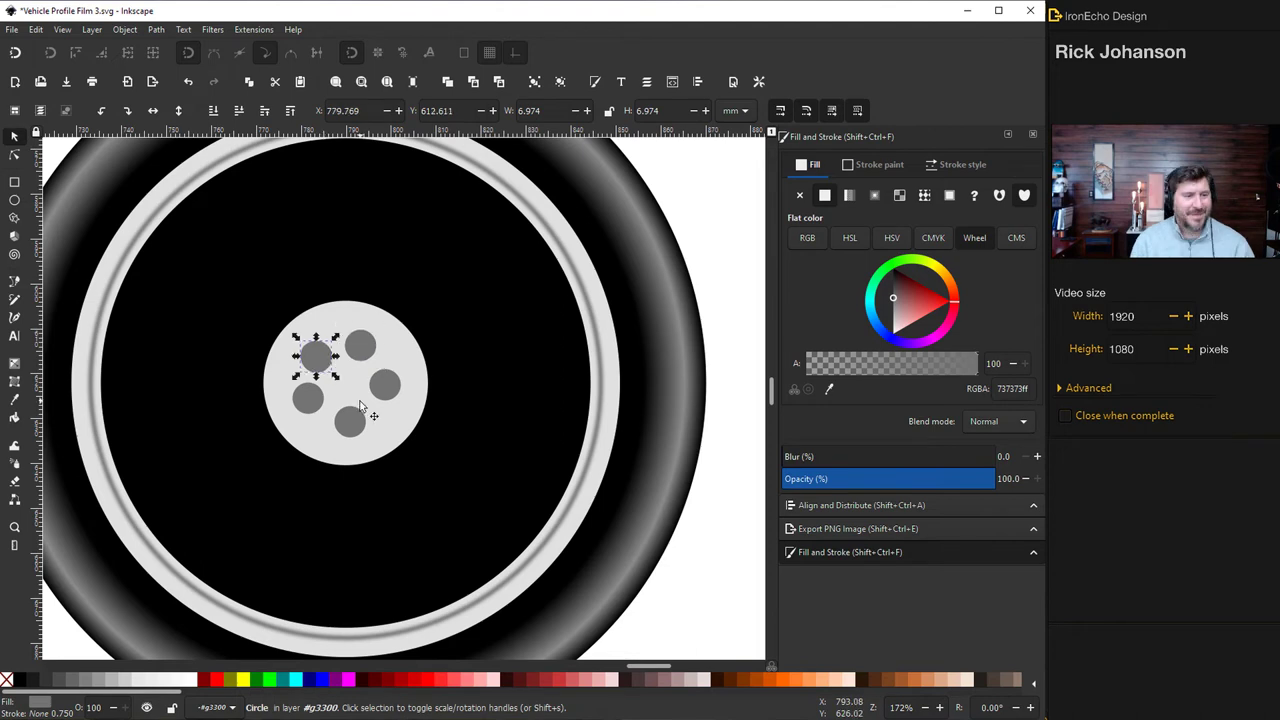
scroll(405, 430, "down", 1)
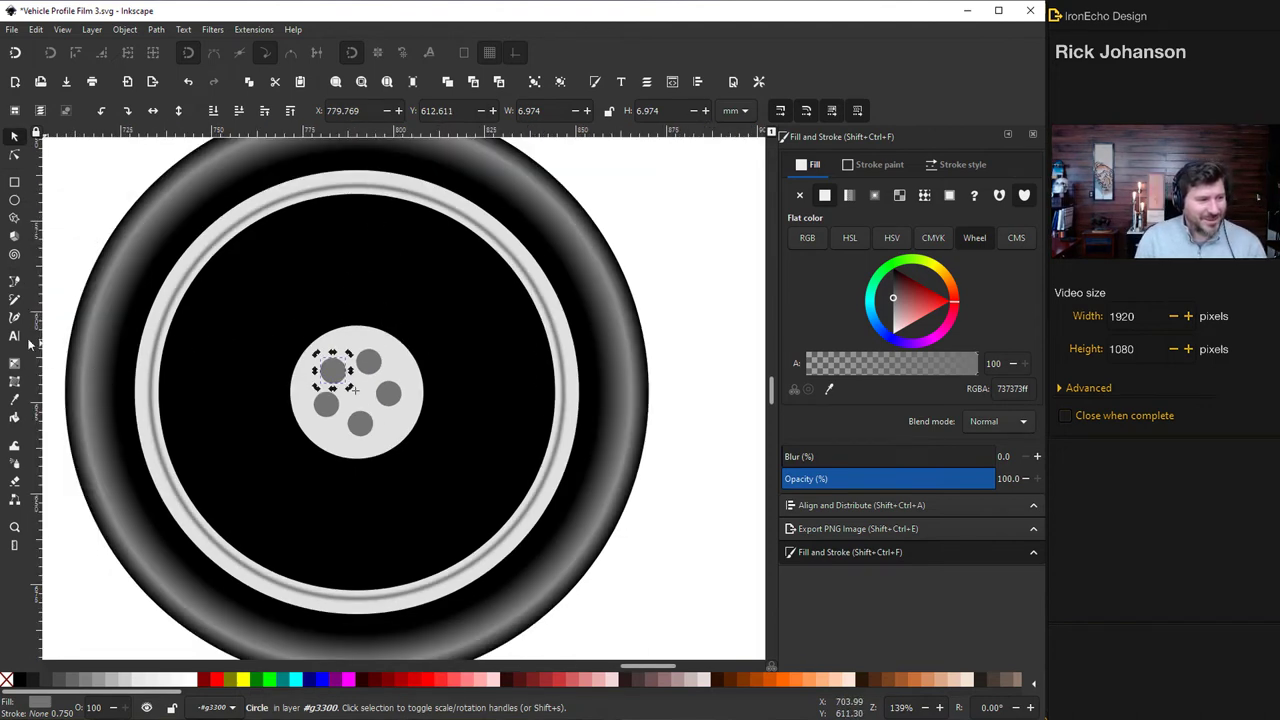
Draw a triangular spoke from the inner rim to the hub and fill it light grey (e1e1e1)
left_click(15, 284)
left_click(348, 189)
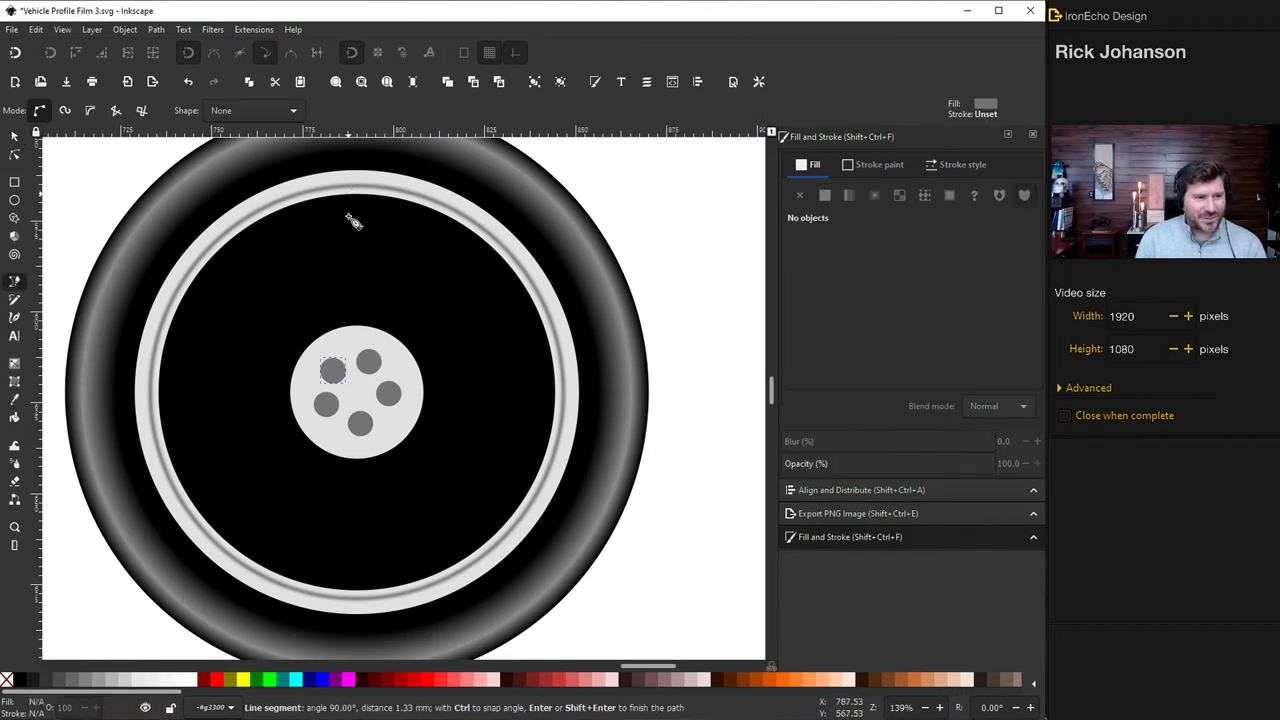
left_click(343, 331)
left_click(373, 331)
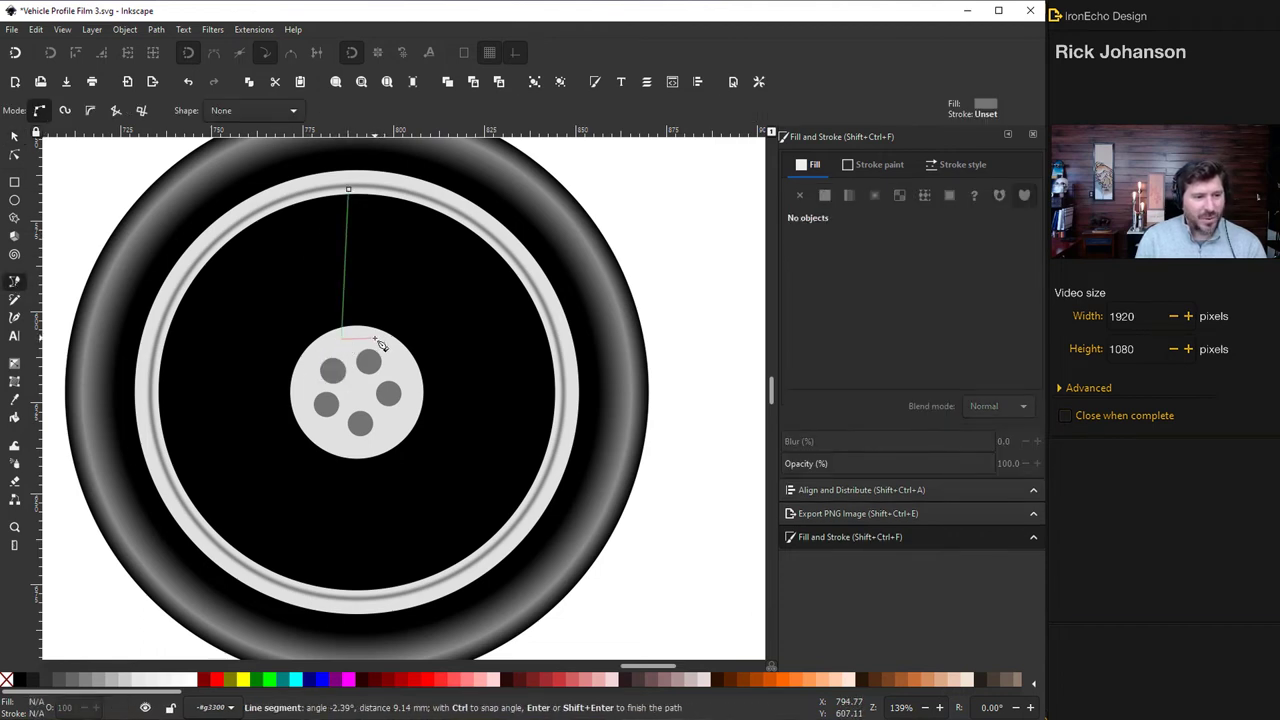
left_click(348, 189)
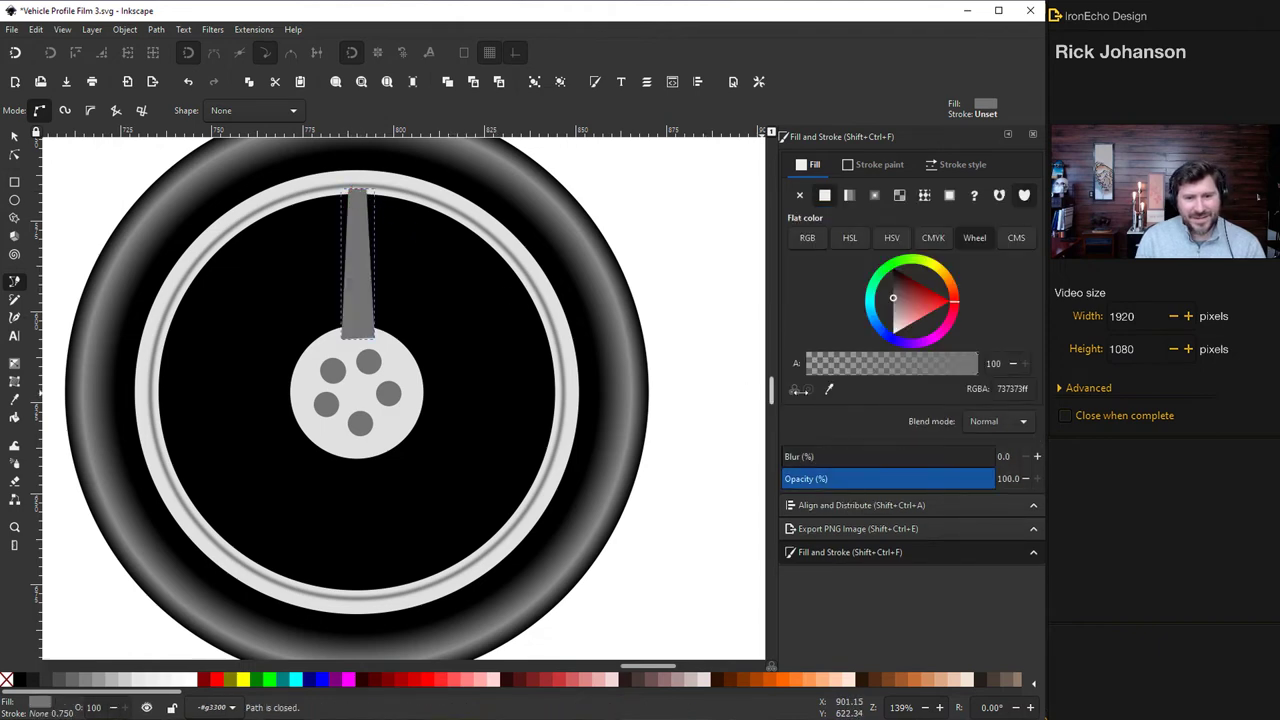
key("d")
left_click(416, 373)
key("s")
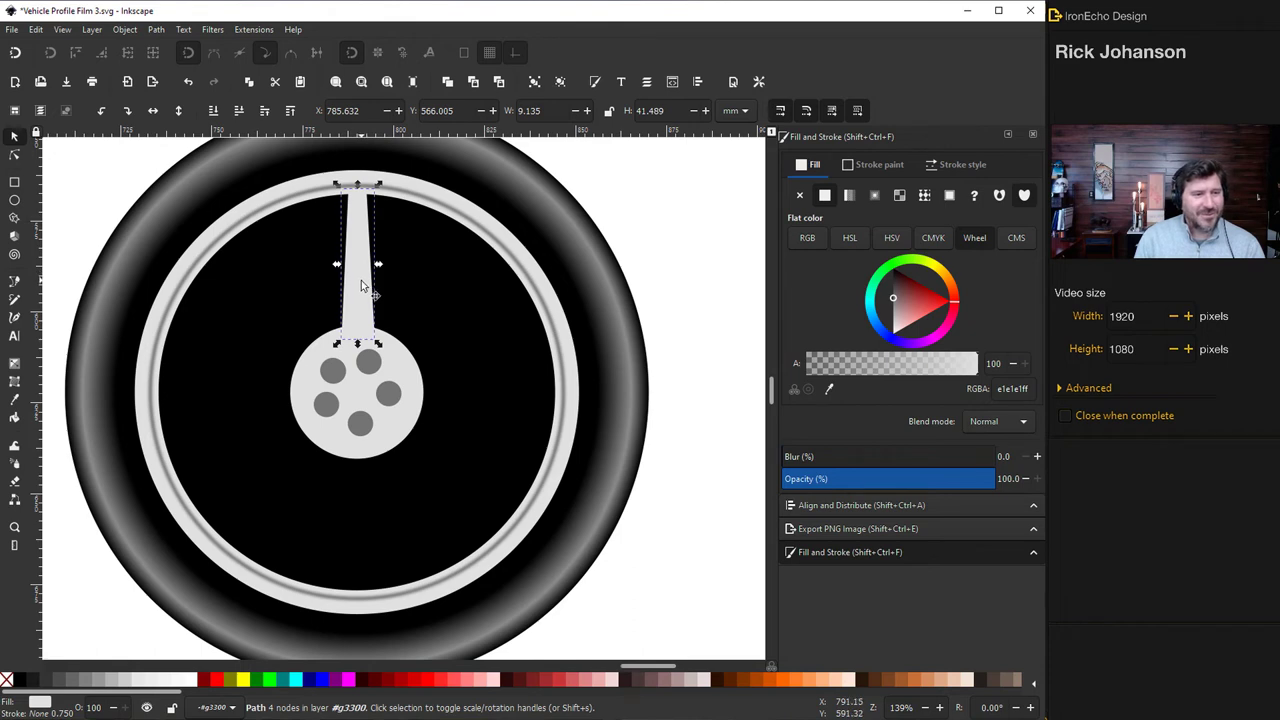
Narrow the spoke's top nodes so it tapers toward the rim
left_click(362, 286)
left_click(14, 156)
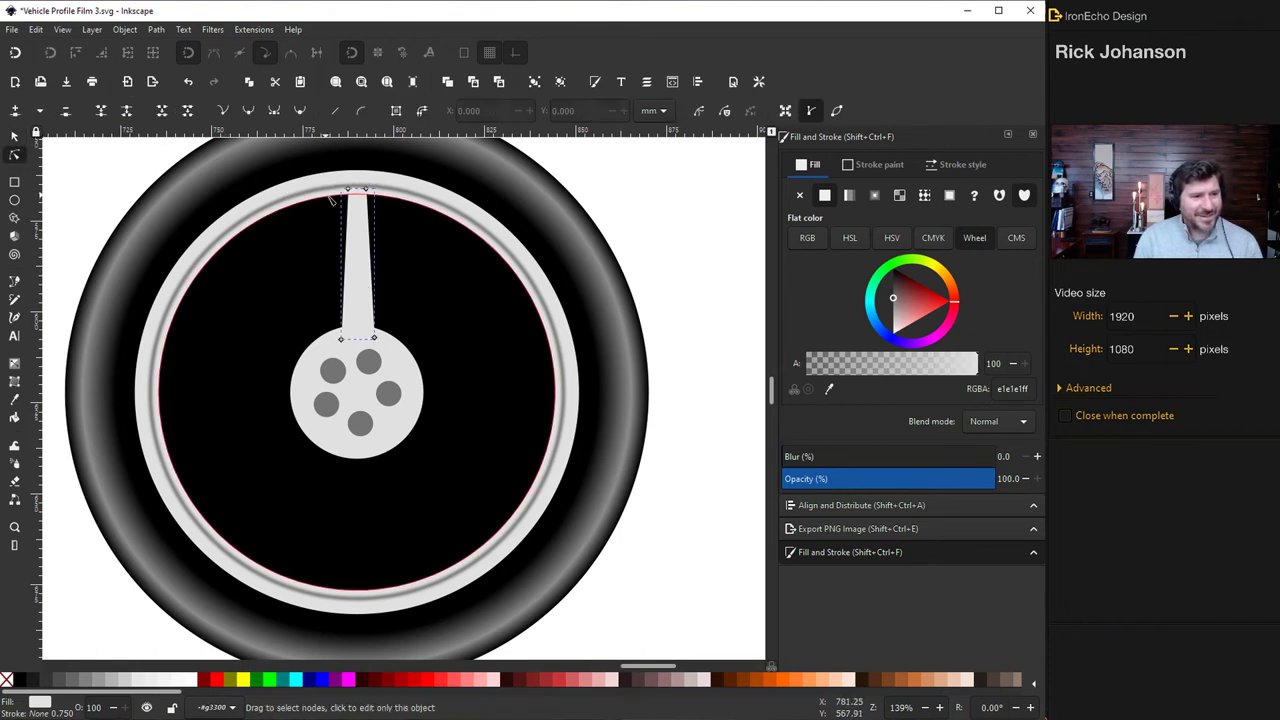
left_click_drag(343, 200, 368, 180)
key("less")
left_click(364, 189)
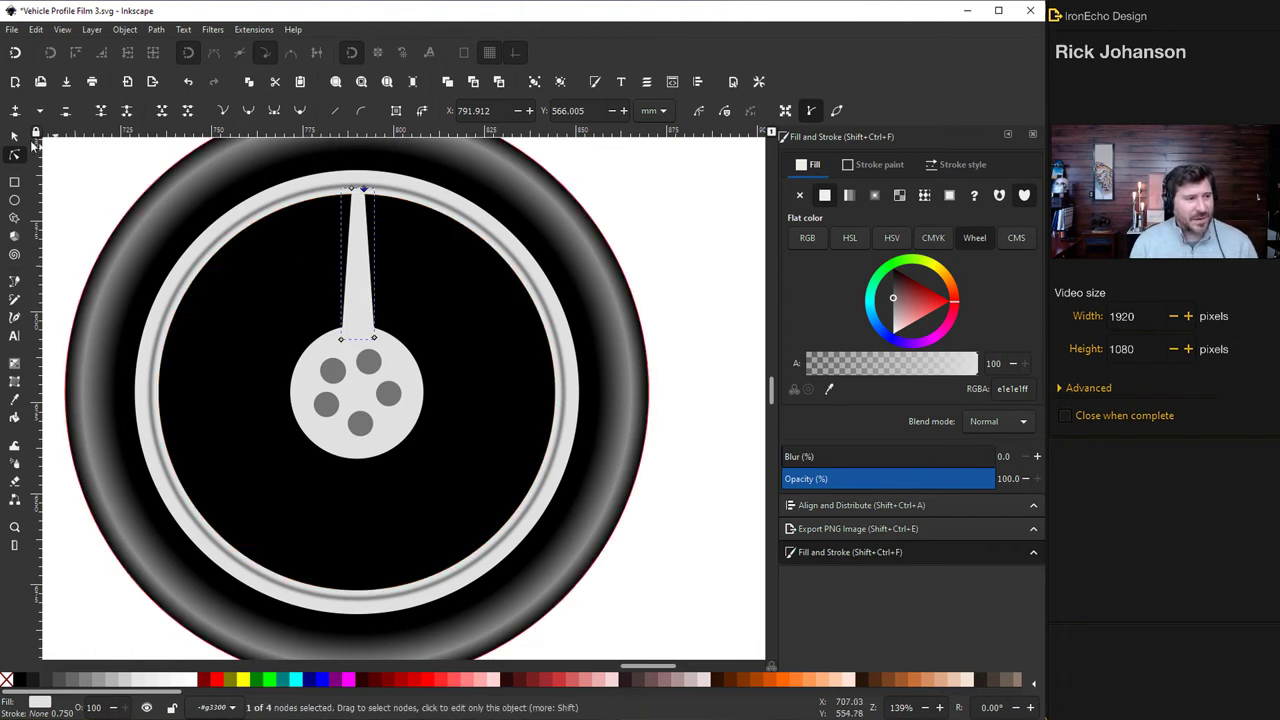
key("s")
Set the spoke's rotation centre on the hub and stamp rotated copies around the wheel
left_click(352, 292)
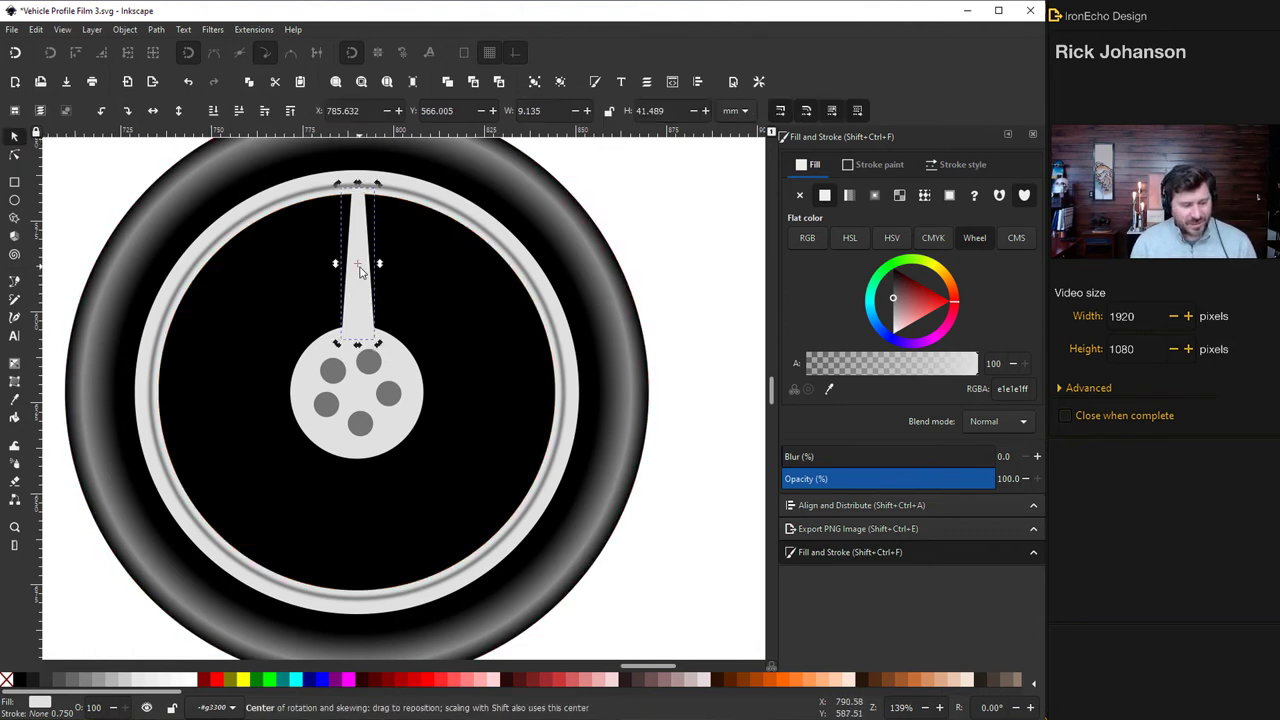
key("ctrl")
left_click_drag(358, 267, 359, 284)
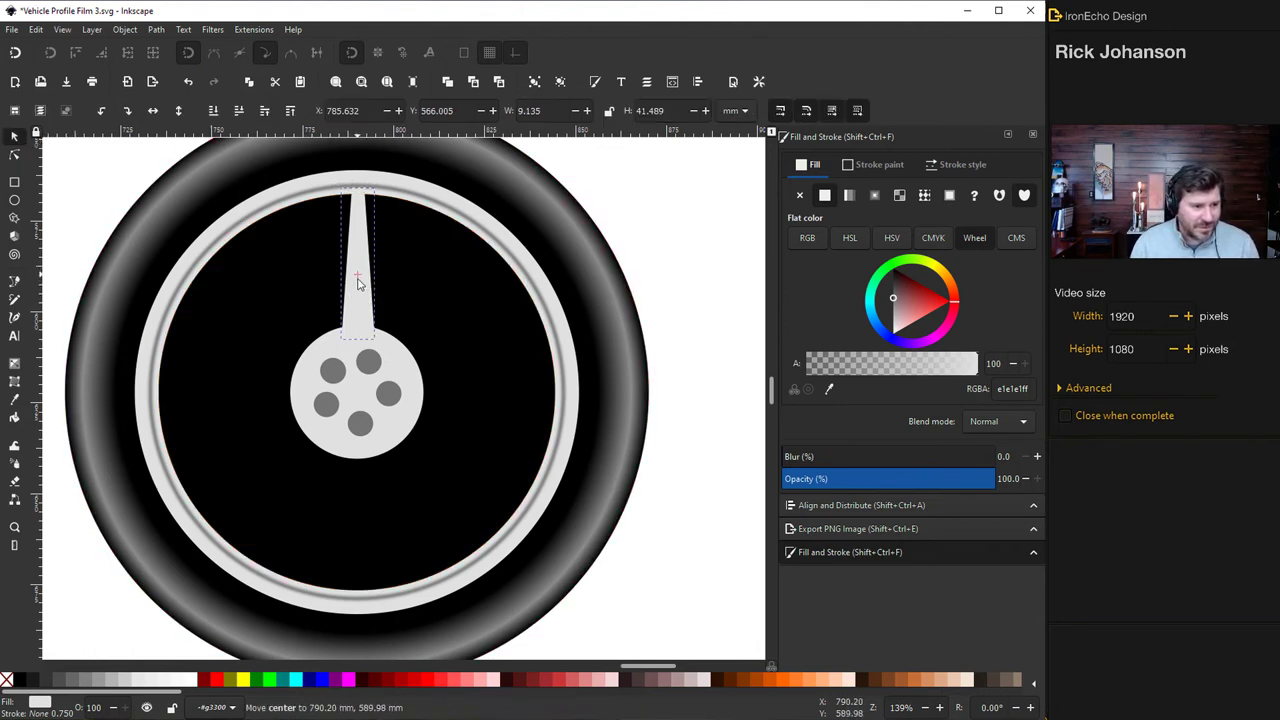
left_click_drag(360, 393, 360, 394)
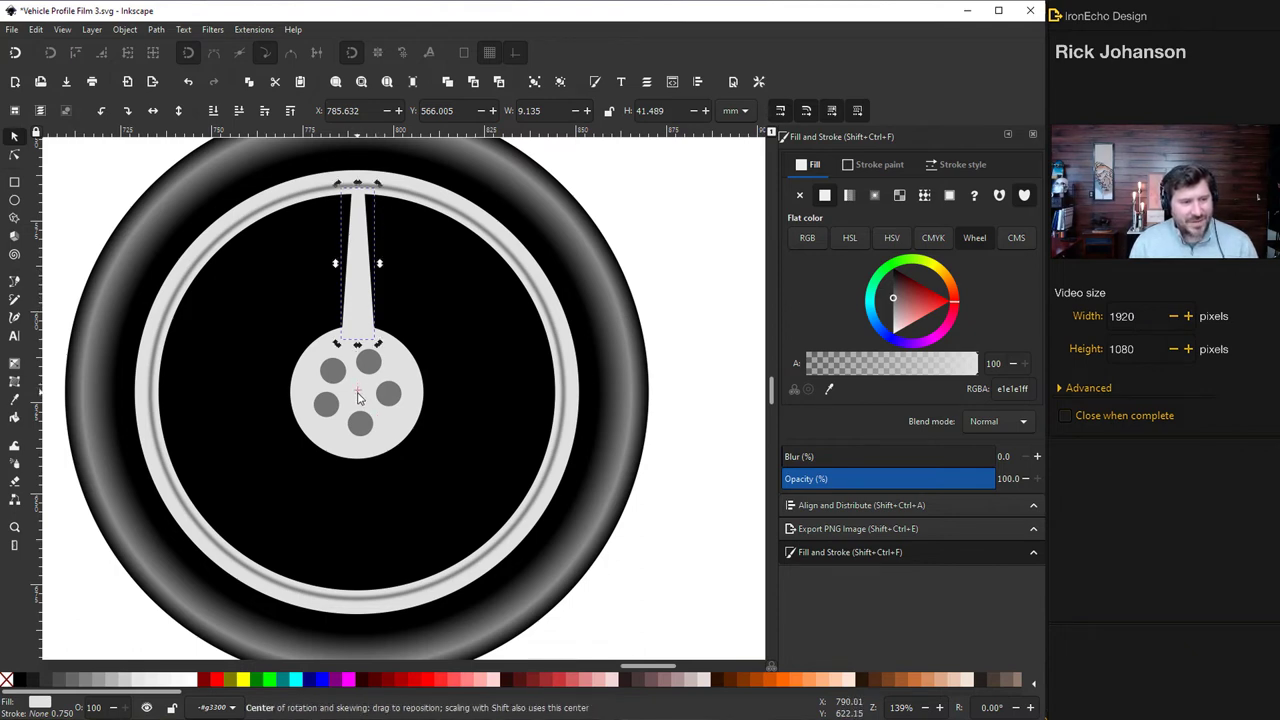
left_click_drag(378, 184, 408, 582)
key("space")
key("space")
key("space")
key("space")
key("space")
key("space")
key("space")
key("space")
key("space")
key("space")
key("space")
key("space")
key("space")
key("space")
Rotate the upper-right spoke slightly about the hub to even the spacing
left_click(430, 312)
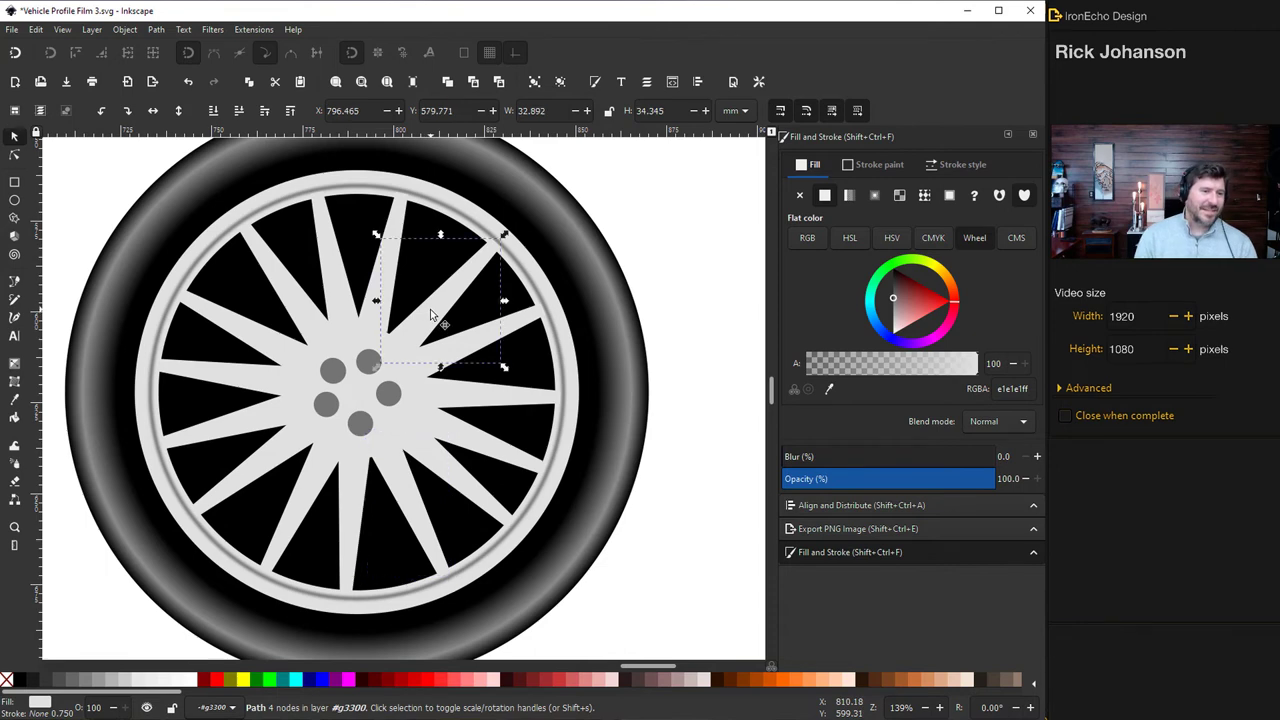
left_click(430, 312)
left_click_drag(444, 325, 358, 392)
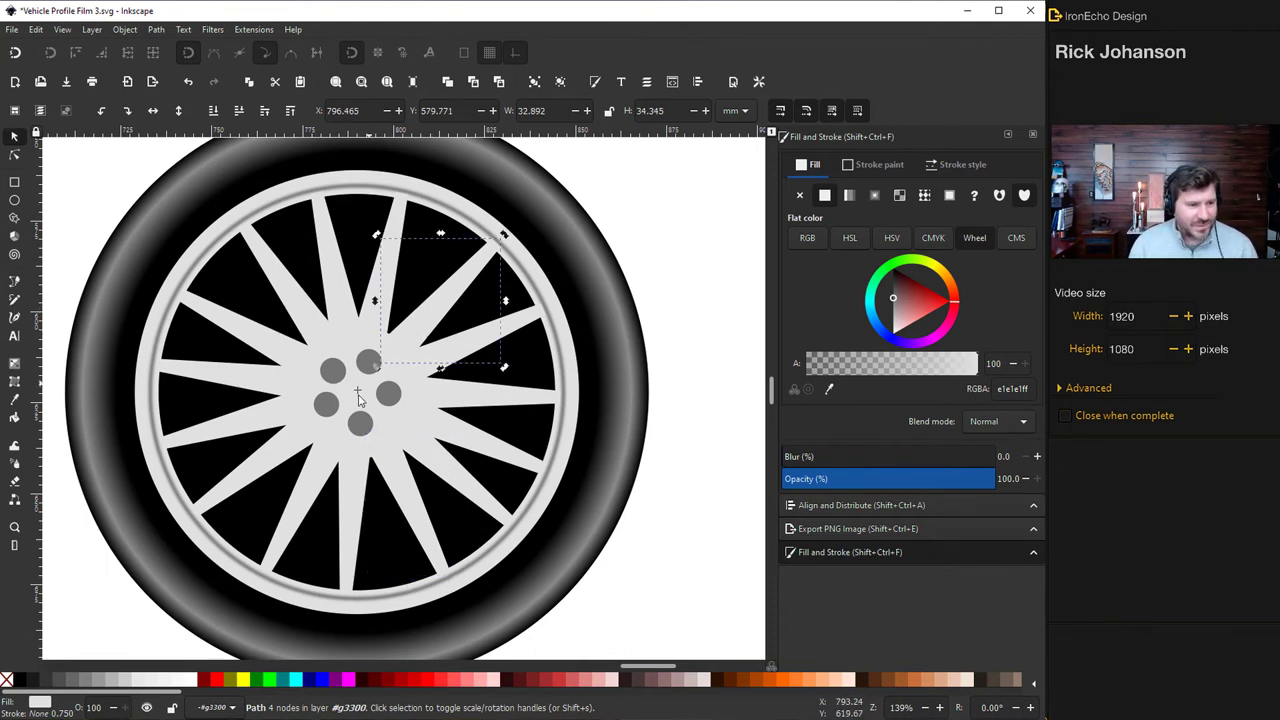
left_click_drag(503, 236, 501, 246)
Select all 27 parts of the alloy wheel and group them into one object
left_click(512, 262)
scroll(730, 418, "down", 3, "ctrl")
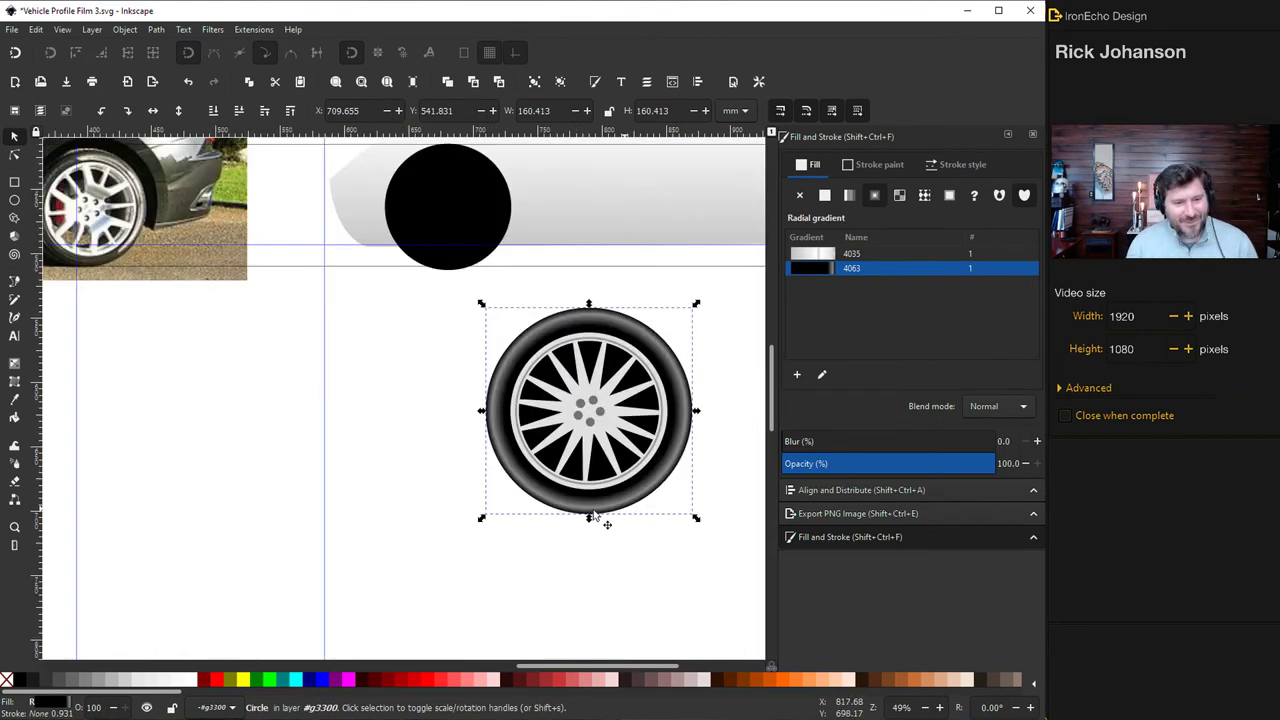
left_click(603, 537)
scroll(620, 545, "down", 2, "ctrl")
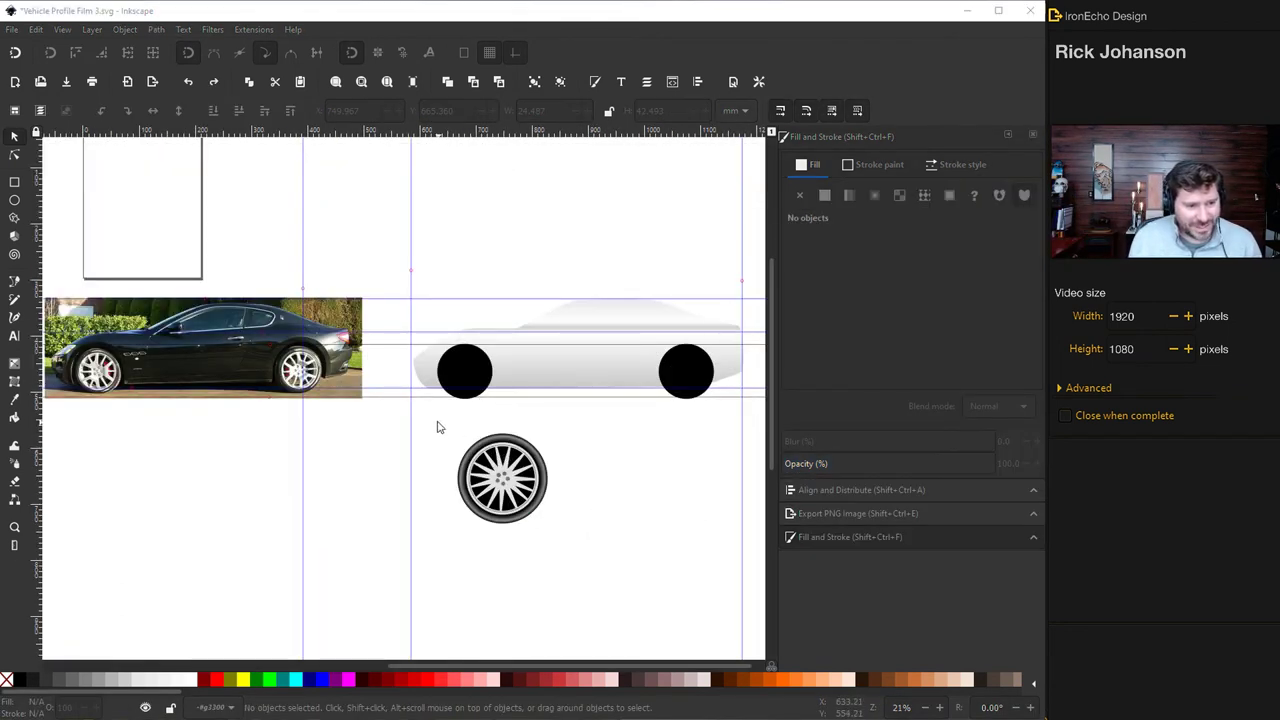
left_click_drag(435, 420, 477, 380)
key("ctrl")
key("ctrl+g")
Duplicate the wheel group and slide the copy horizontally onto the rear wheel position
scroll(477, 380, "up", 3)
key("ctrl")
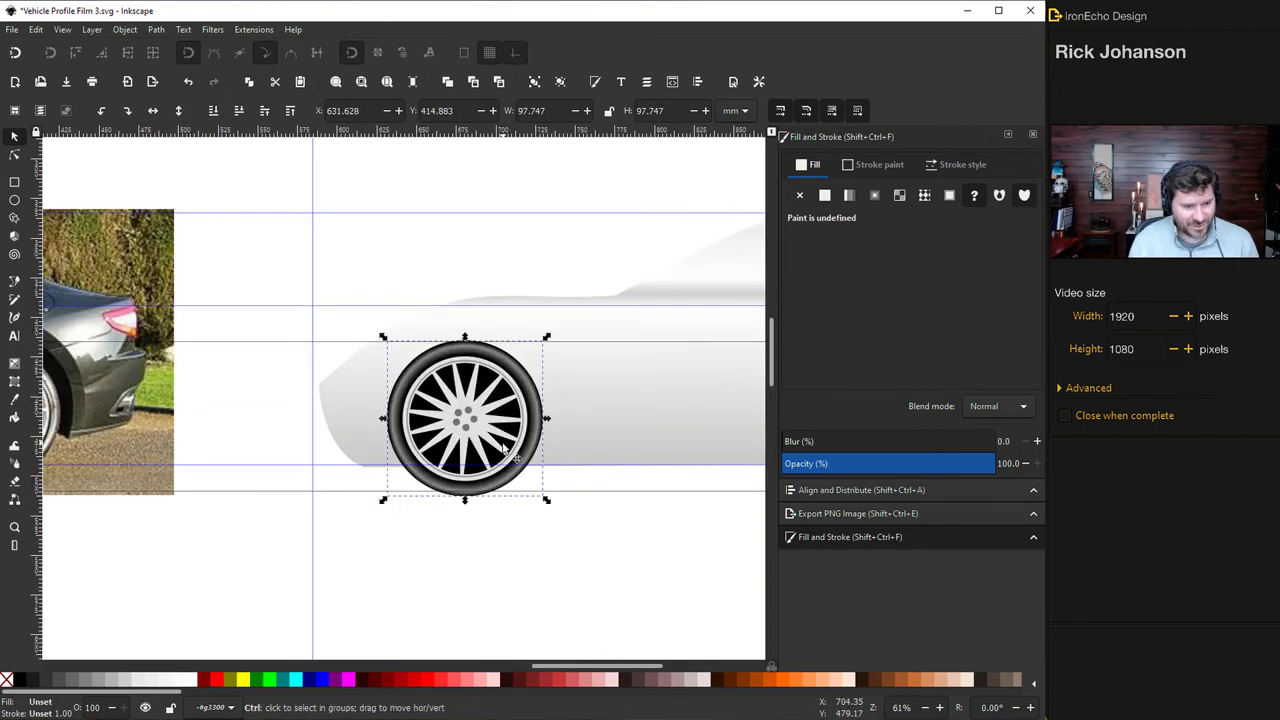
key("ctrl")
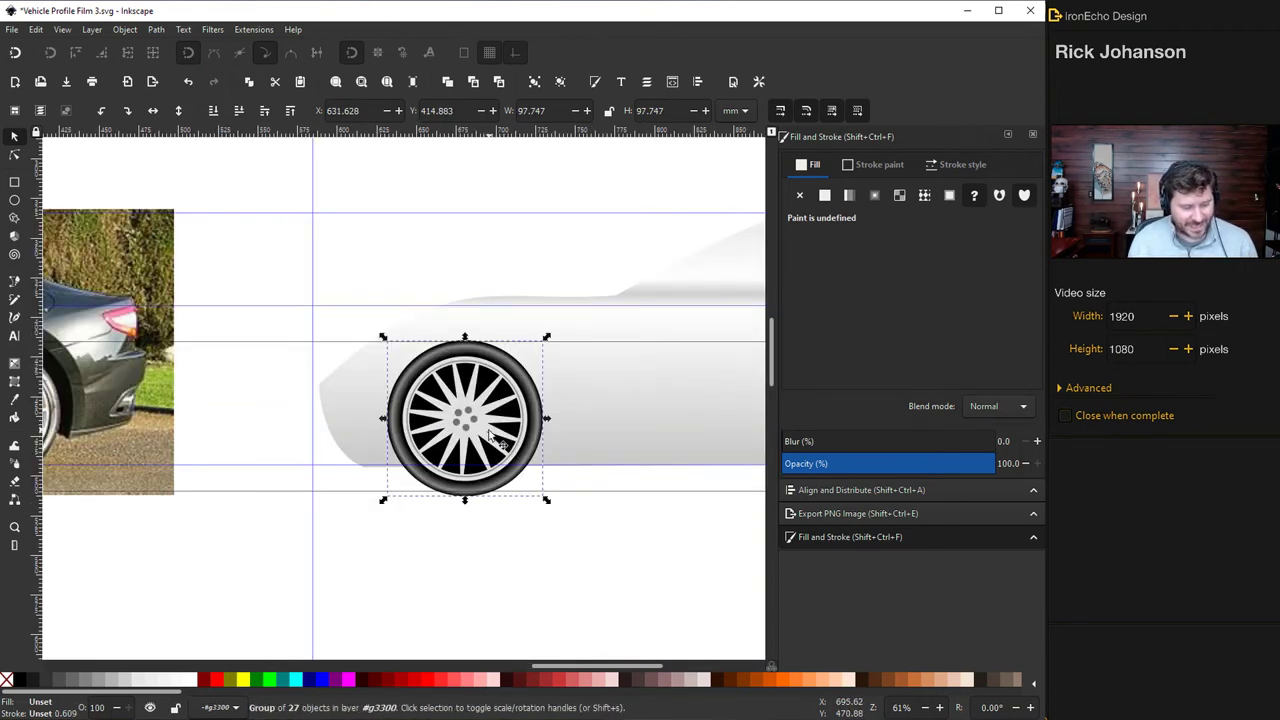
key("ctrl")
key("ctrl")
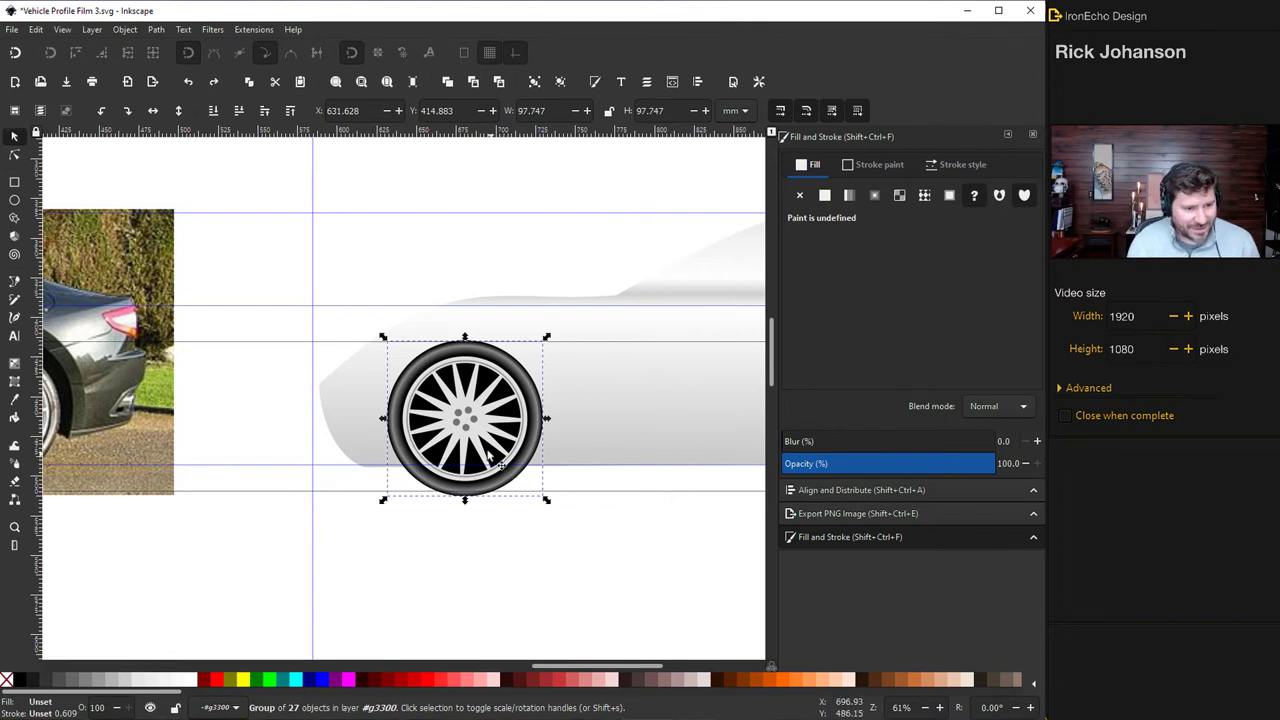
key("ctrl+d")
left_click_drag(474, 422, 691, 422)
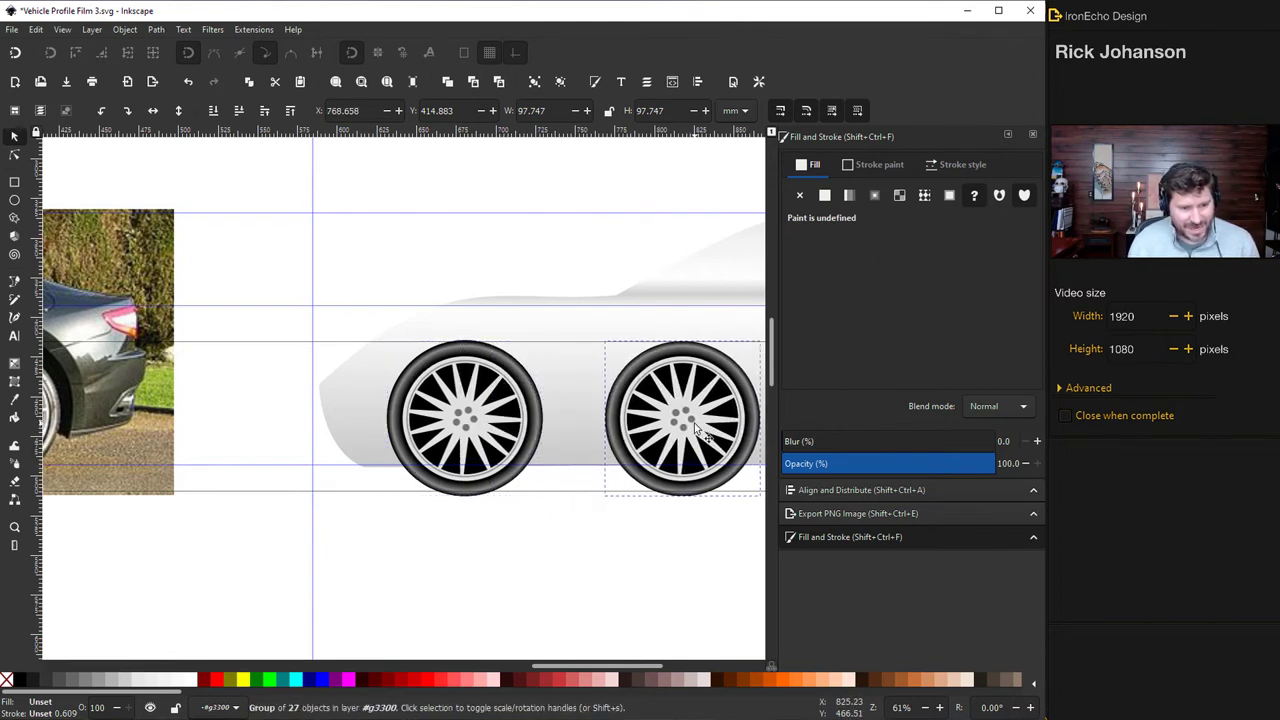
scroll(642, 660, "down", 1)
left_click_drag(646, 664, 728, 670)
left_click_drag(445, 490, 723, 491)
left_click(633, 598)
scroll(628, 606, "down", 1)
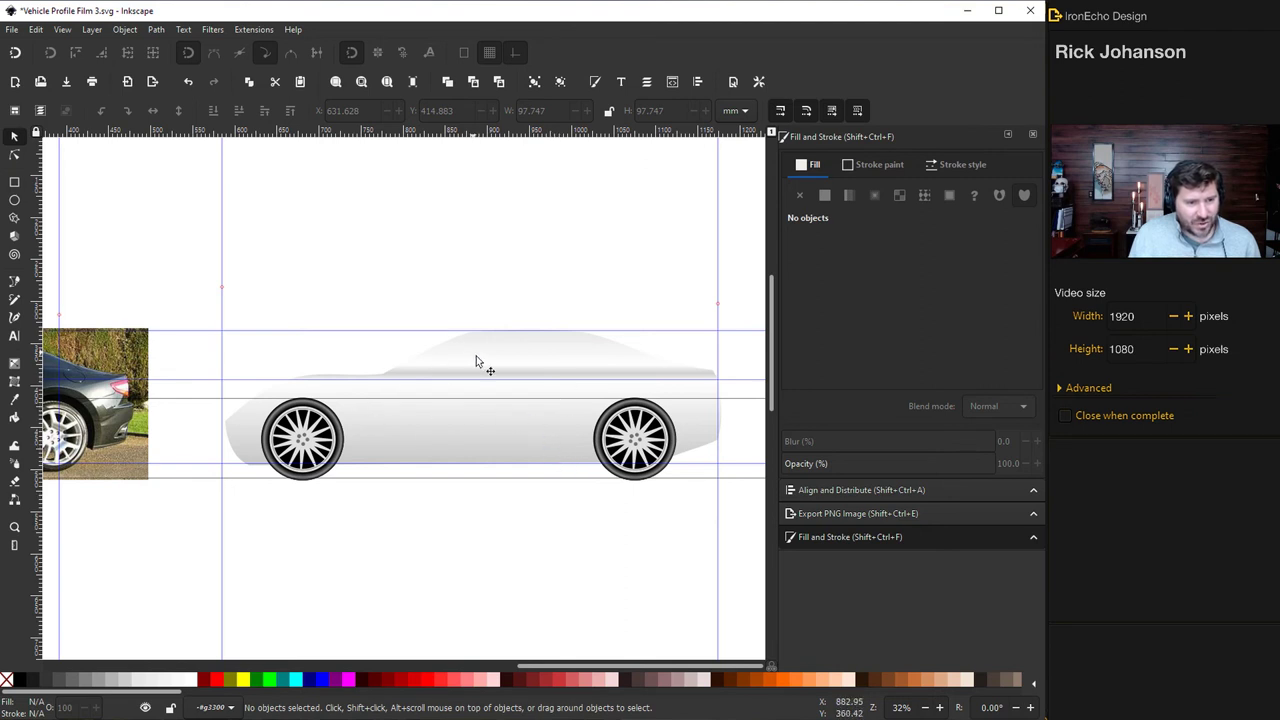
Duplicate the front wheel, shifting copies about 98.75 mm right to test spacing
left_click(318, 448)
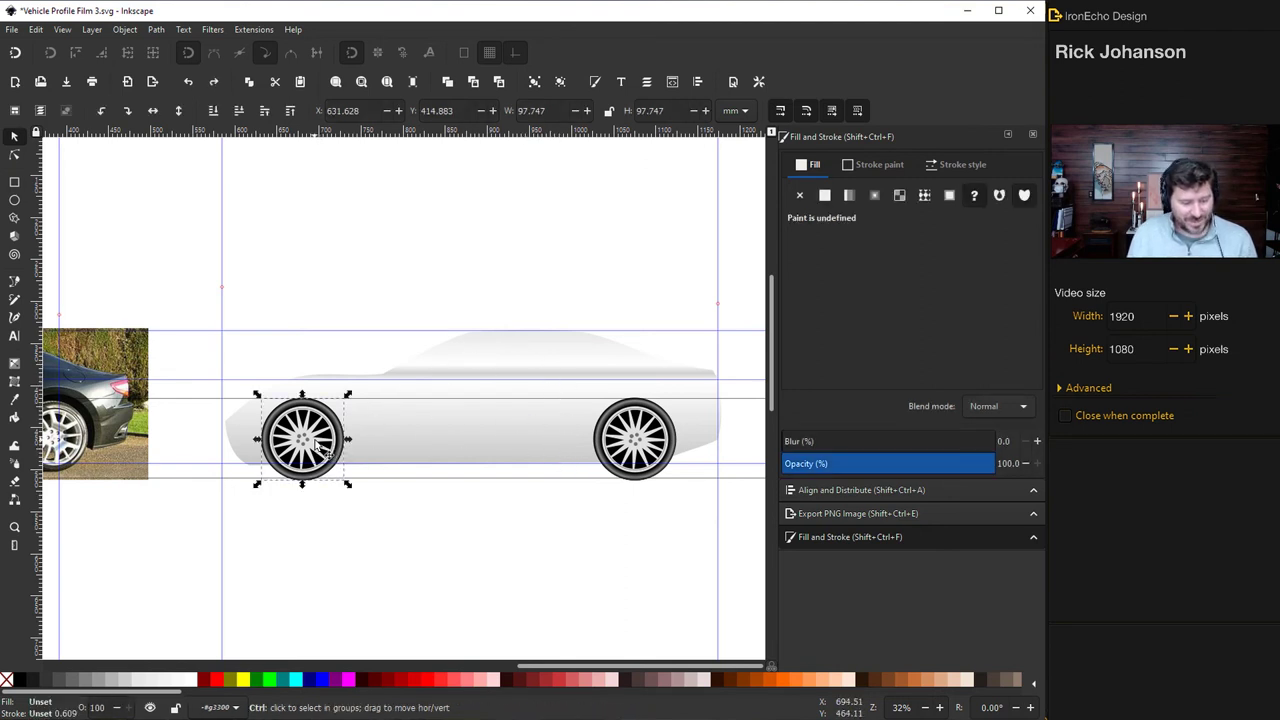
key("ctrl+d")
left_click_drag(316, 445, 551, 453)
key("ctrl+d")
key("ctrl+d")
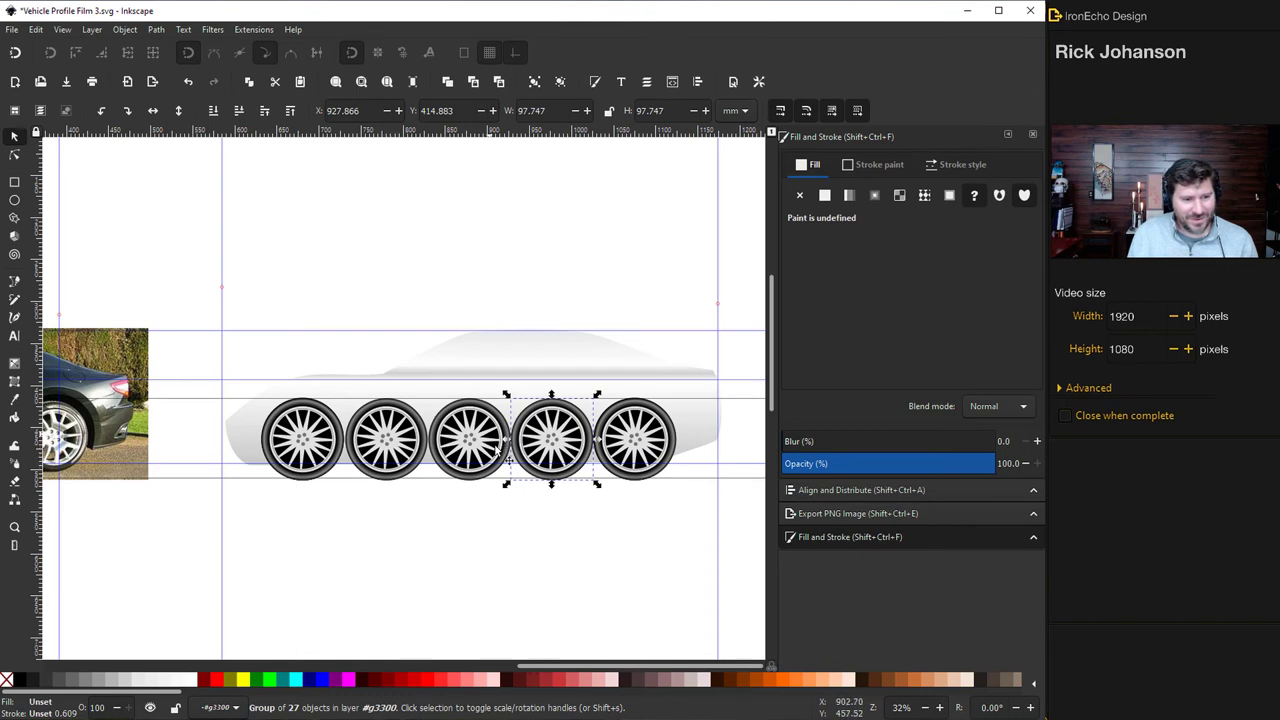
Add vertical guides at the reference photo's wheel and across the car body
scroll(557, 619, "down", 1, "ctrl")
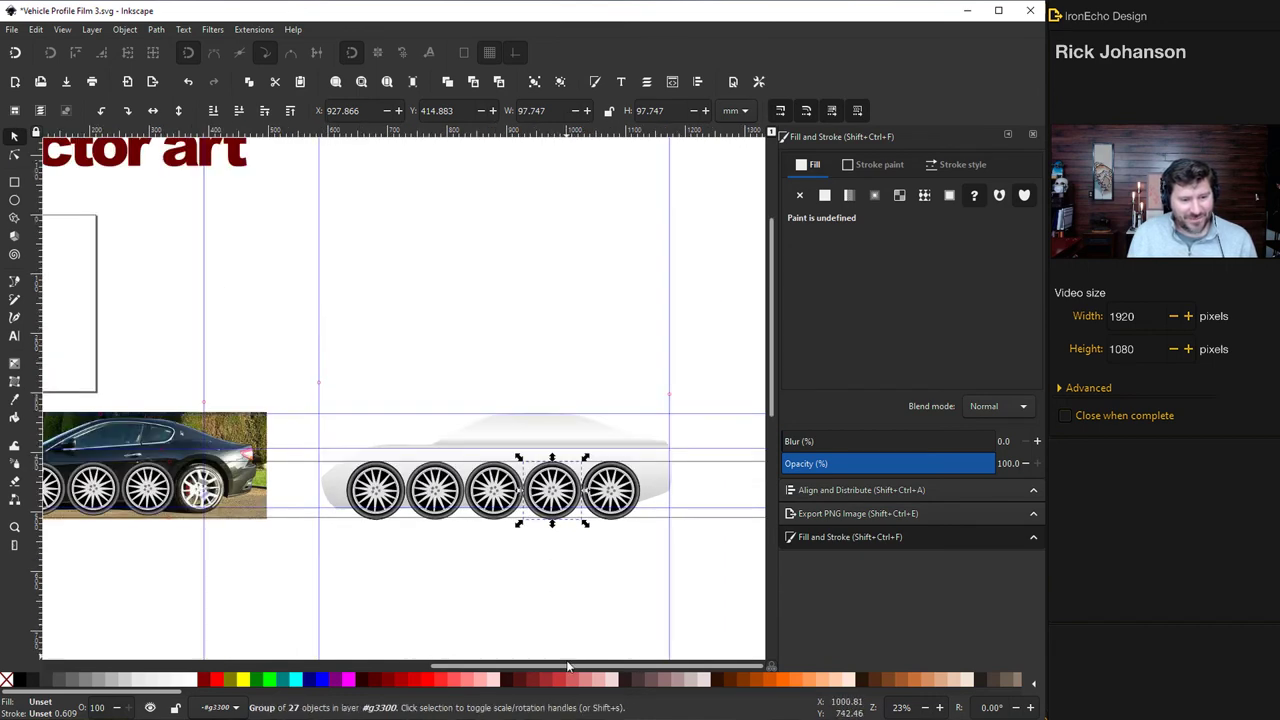
scroll(557, 619, "up", 1, "ctrl")
scroll(423, 629, "left", 2, "shift")
scroll(408, 547, "up", 1, "ctrl")
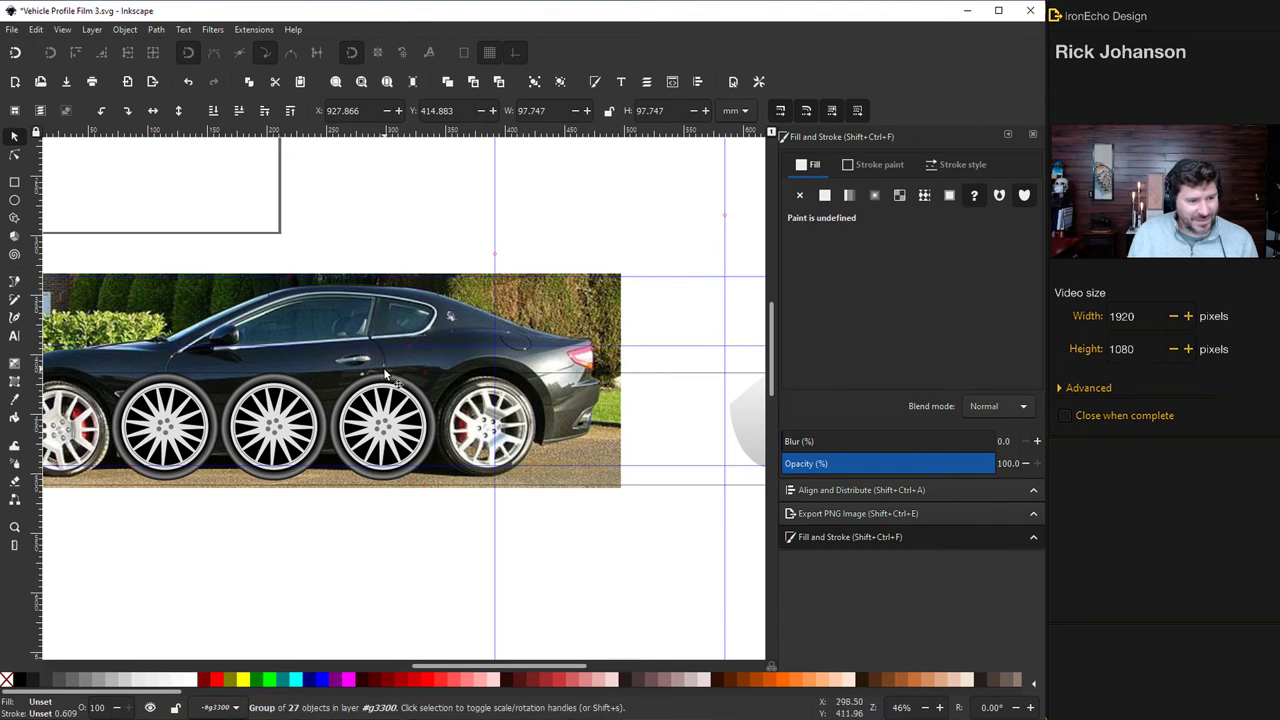
left_click_drag(40, 366, 386, 368)
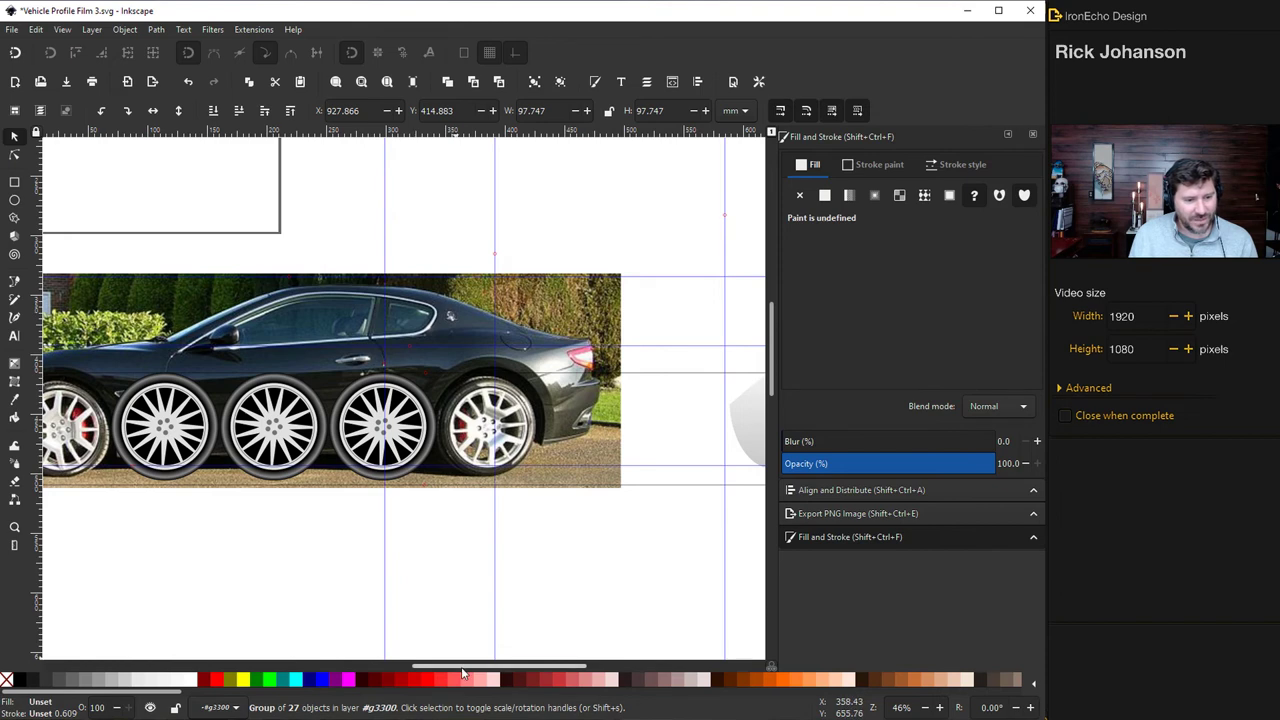
left_click_drag(463, 668, 629, 668)
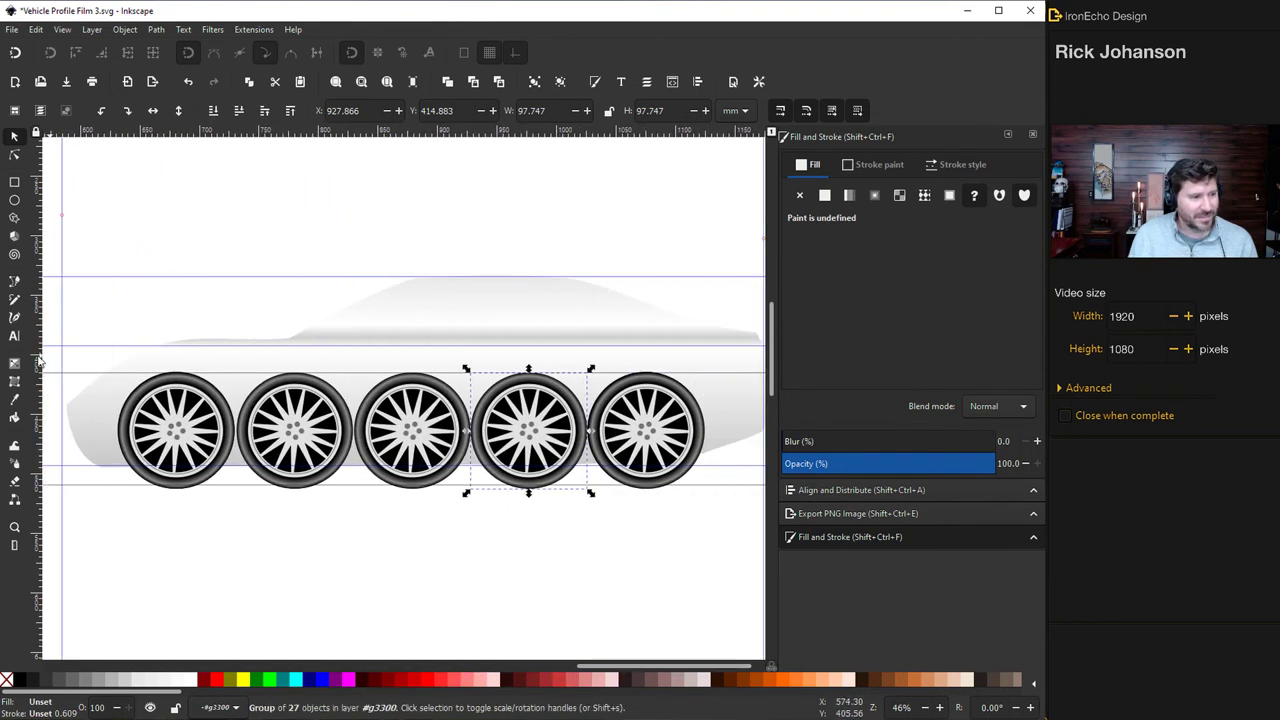
left_click_drag(38, 360, 529, 355)
Delete the three extra middle wheels, leaving only the front and rear wheels
left_click(352, 458)
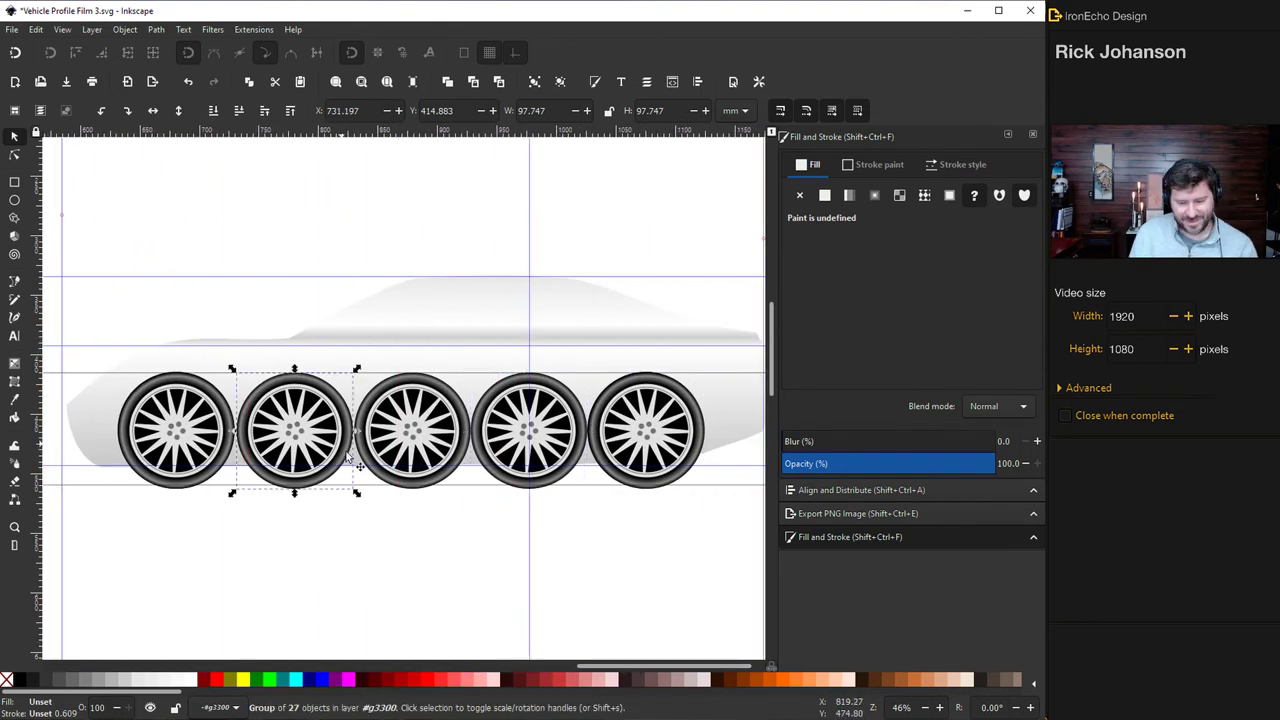
key("Delete")
left_click(386, 455)
key("Delete")
left_click(496, 449)
key("Delete")
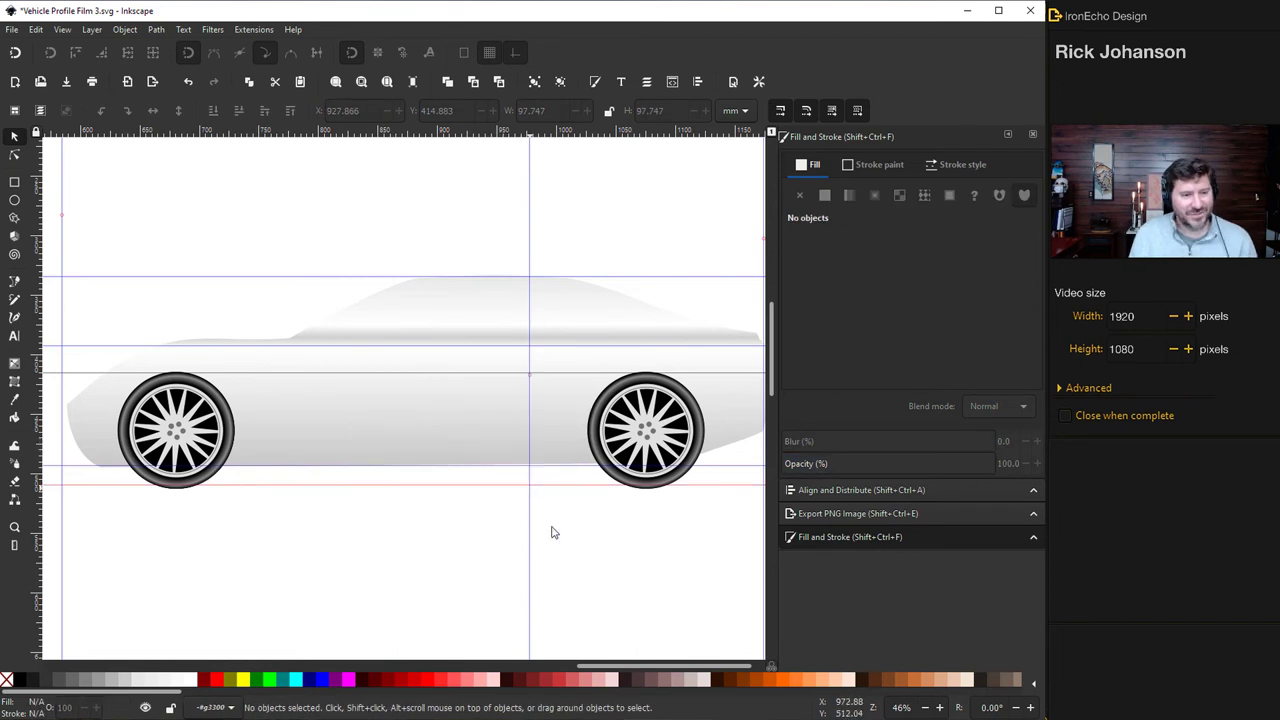
Draw the large four-cornered front side window with the Pen tool
key("b")
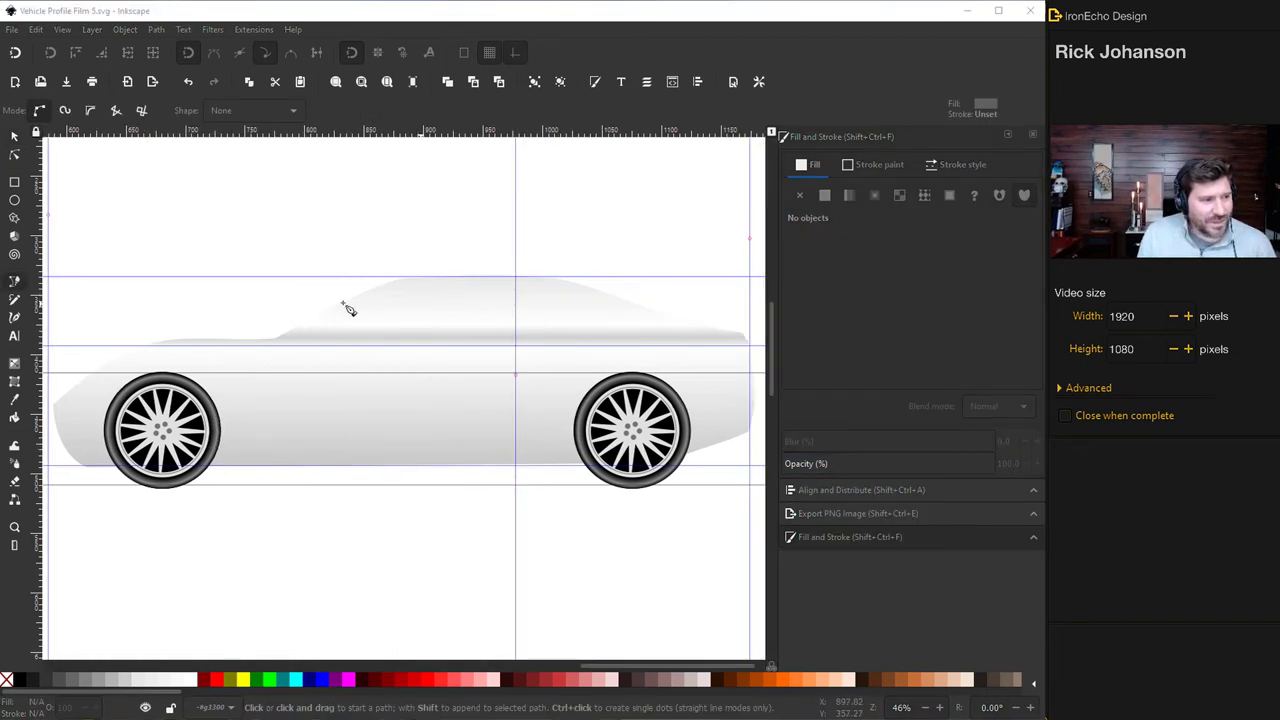
left_click(14, 285)
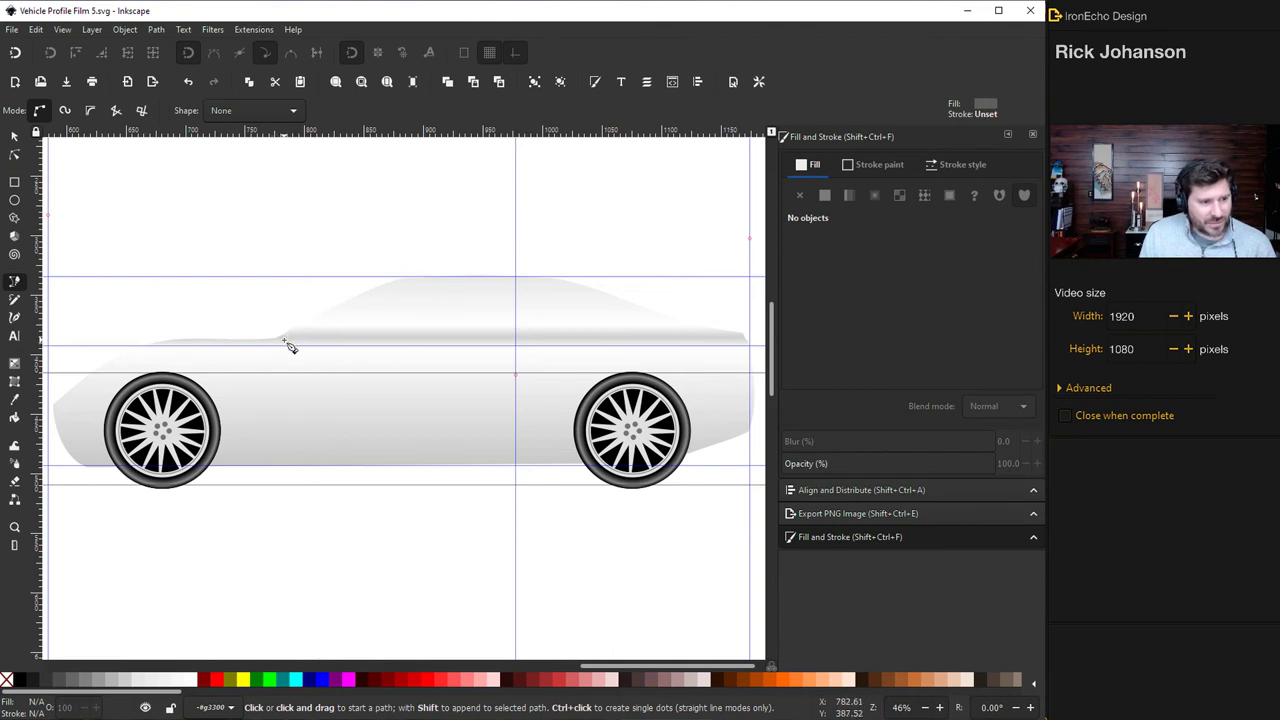
left_click(284, 341)
left_click(396, 284)
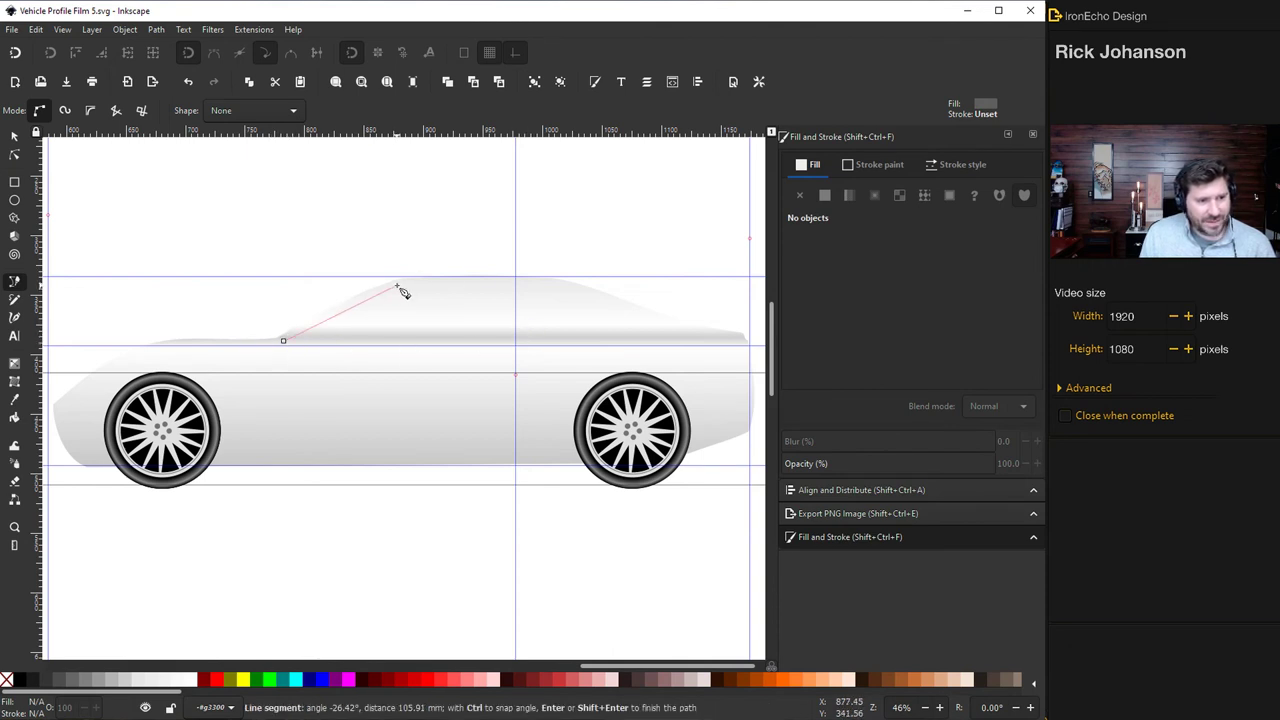
left_click(520, 282)
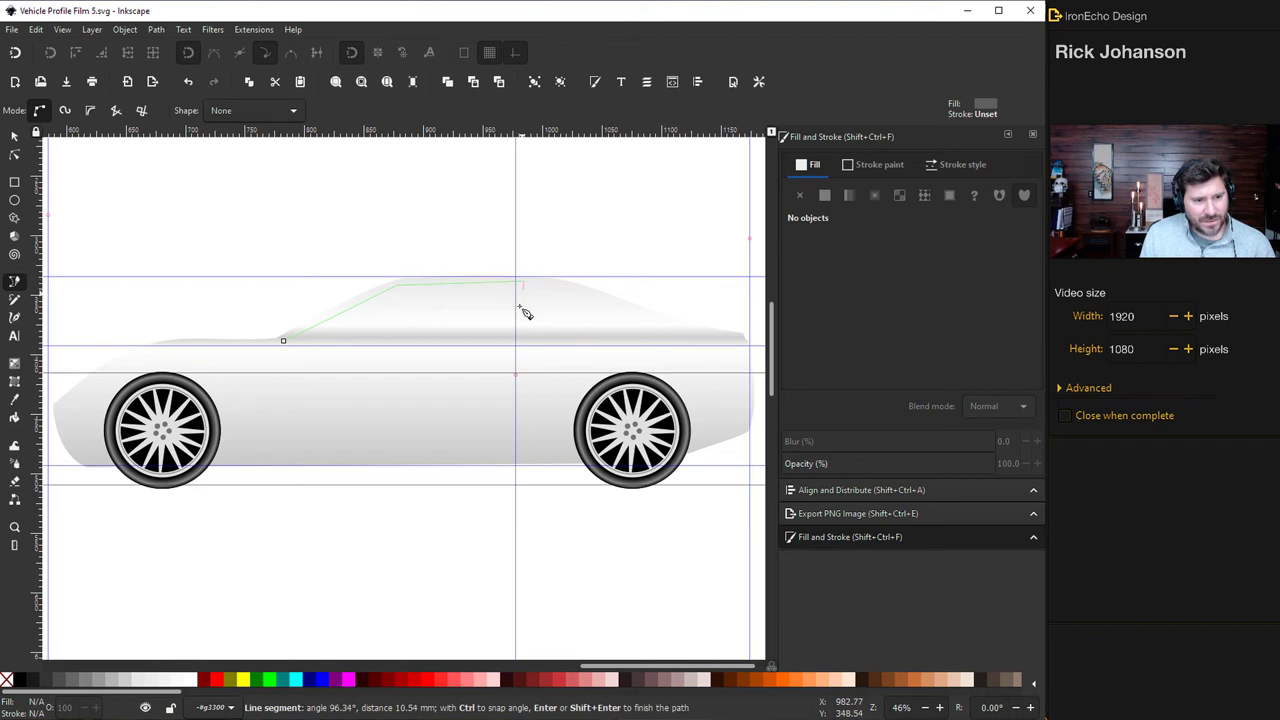
left_click(515, 338)
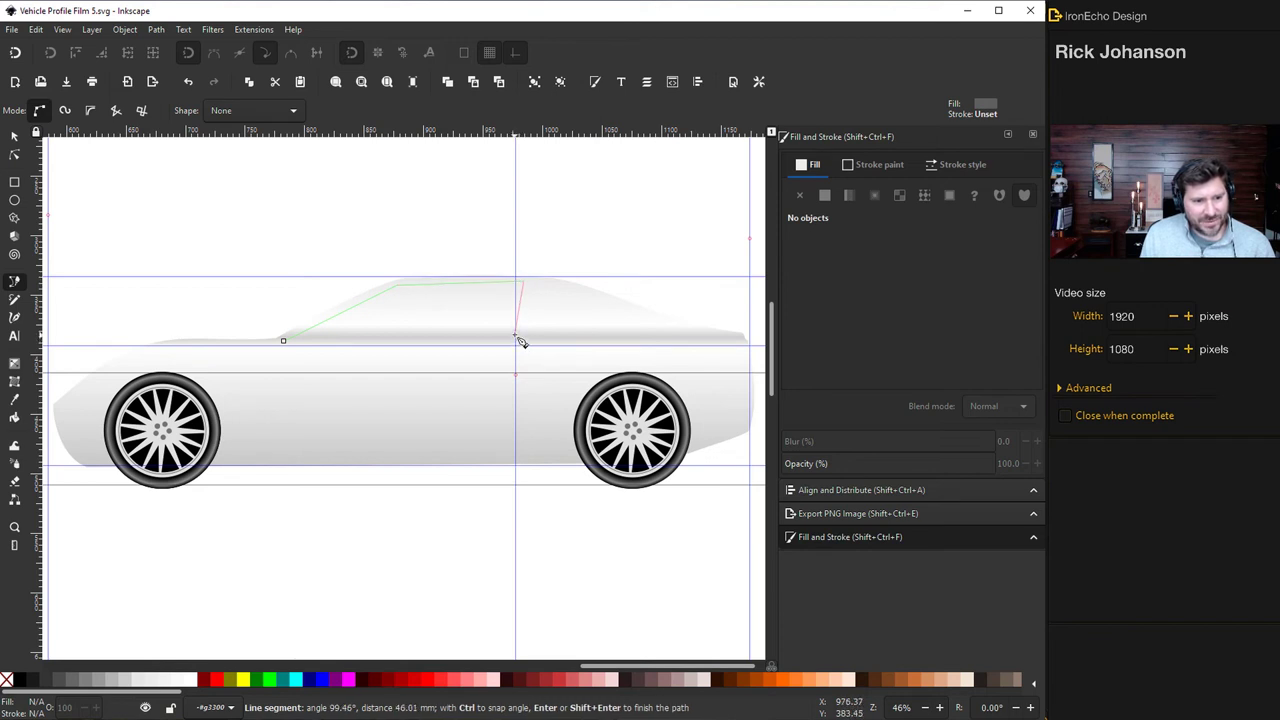
left_click(284, 341)
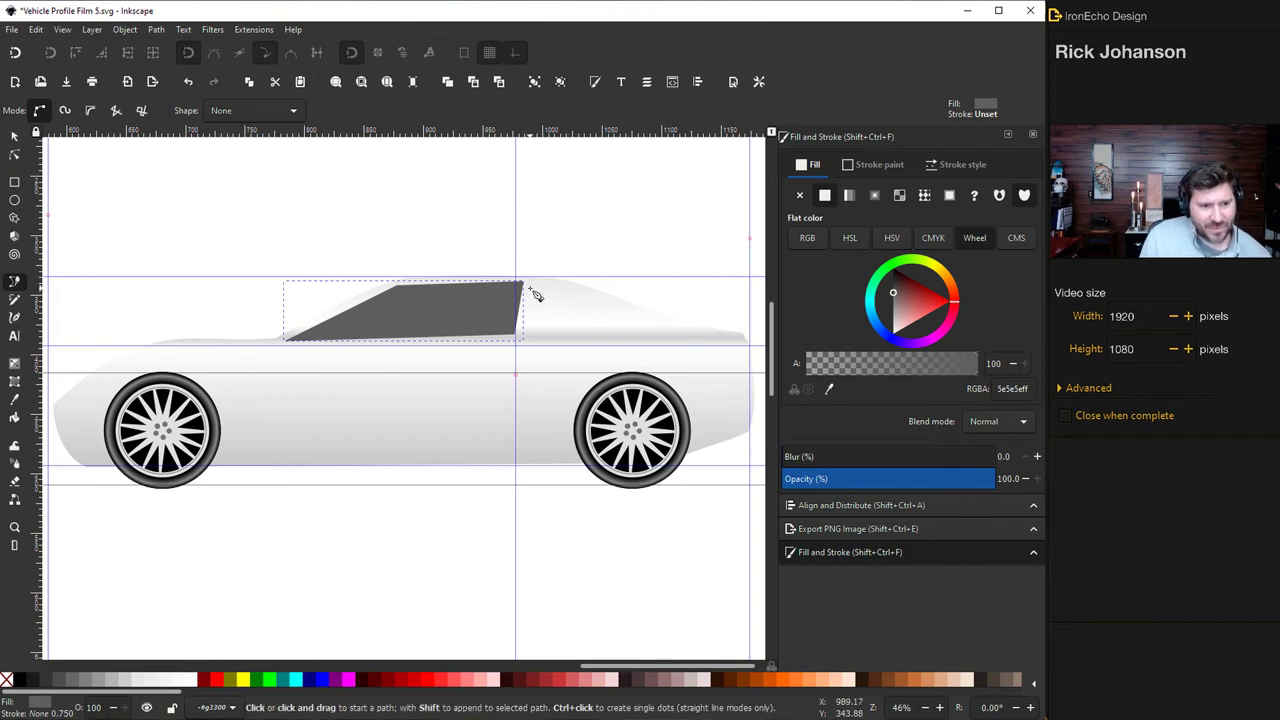
Draw the smaller triangular rear side window beside it
left_click(532, 288)
left_click(524, 330)
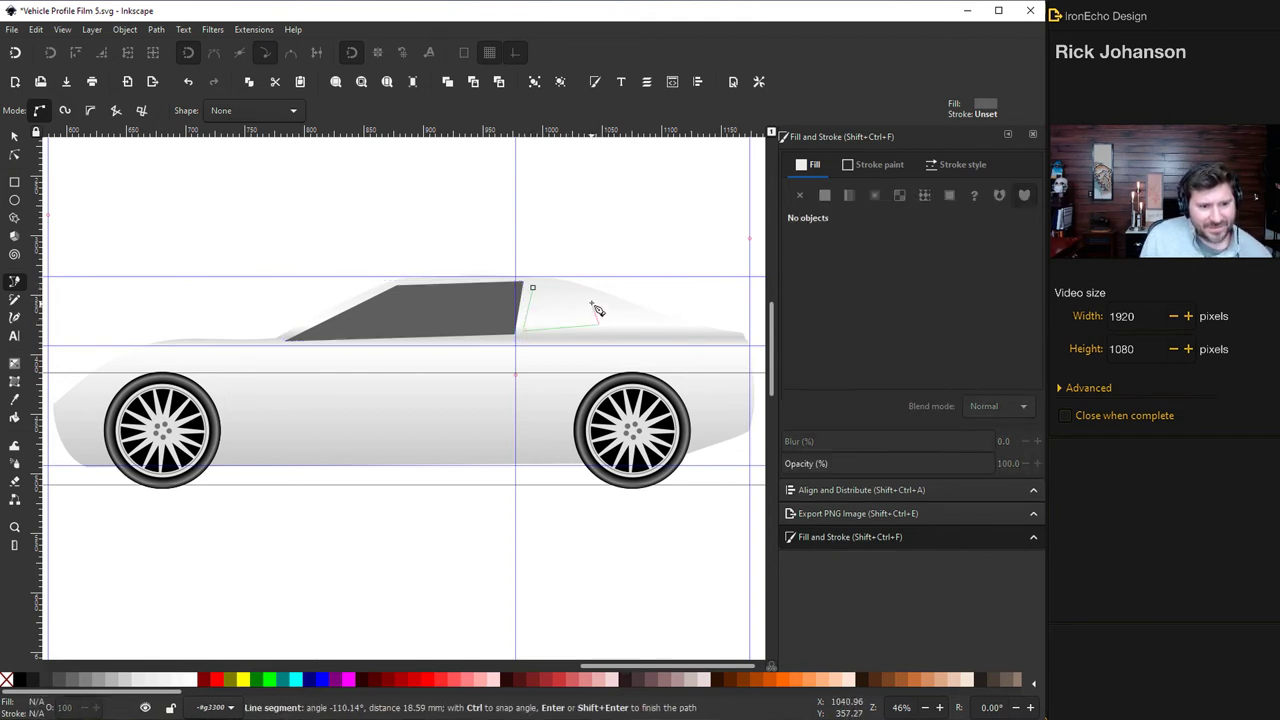
left_click(589, 298)
left_click(532, 288)
scroll(457, 374, "up", 2)
Make the large window's top node smooth and curve its roofline and front edge
key("n")
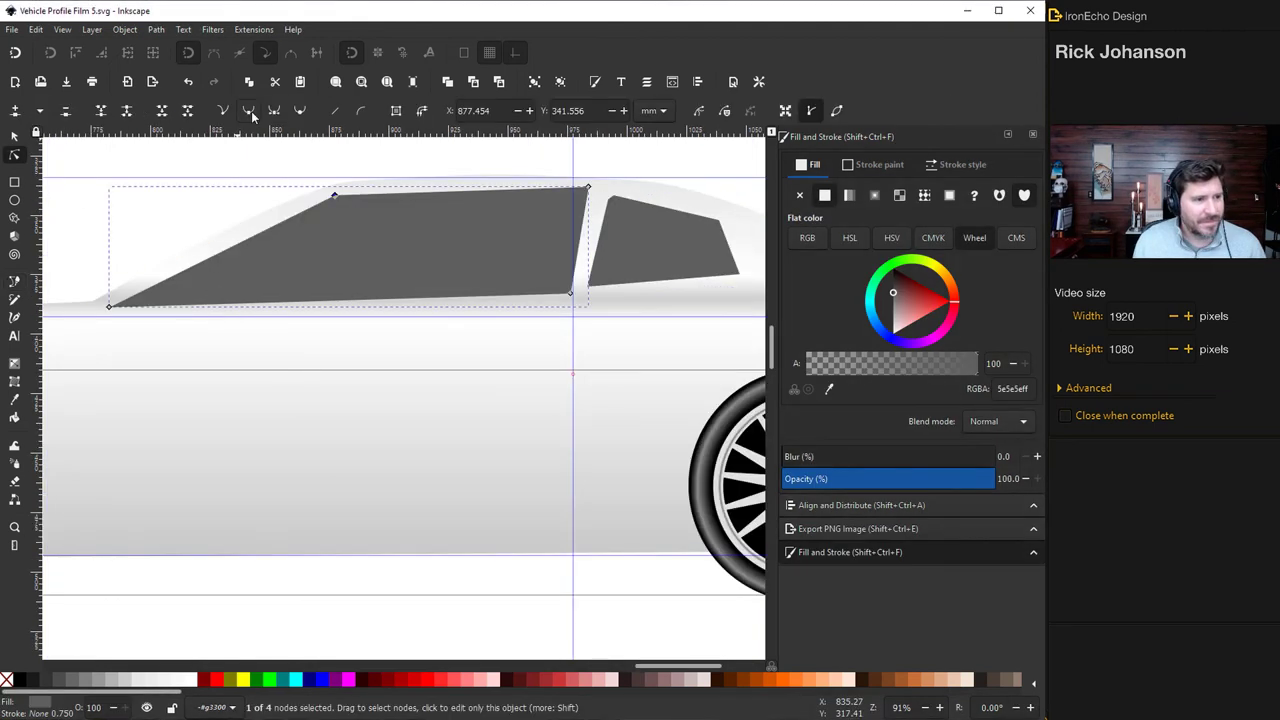
left_click(251, 114)
left_click_drag(336, 198, 342, 196)
left_click_drag(220, 266, 223, 271)
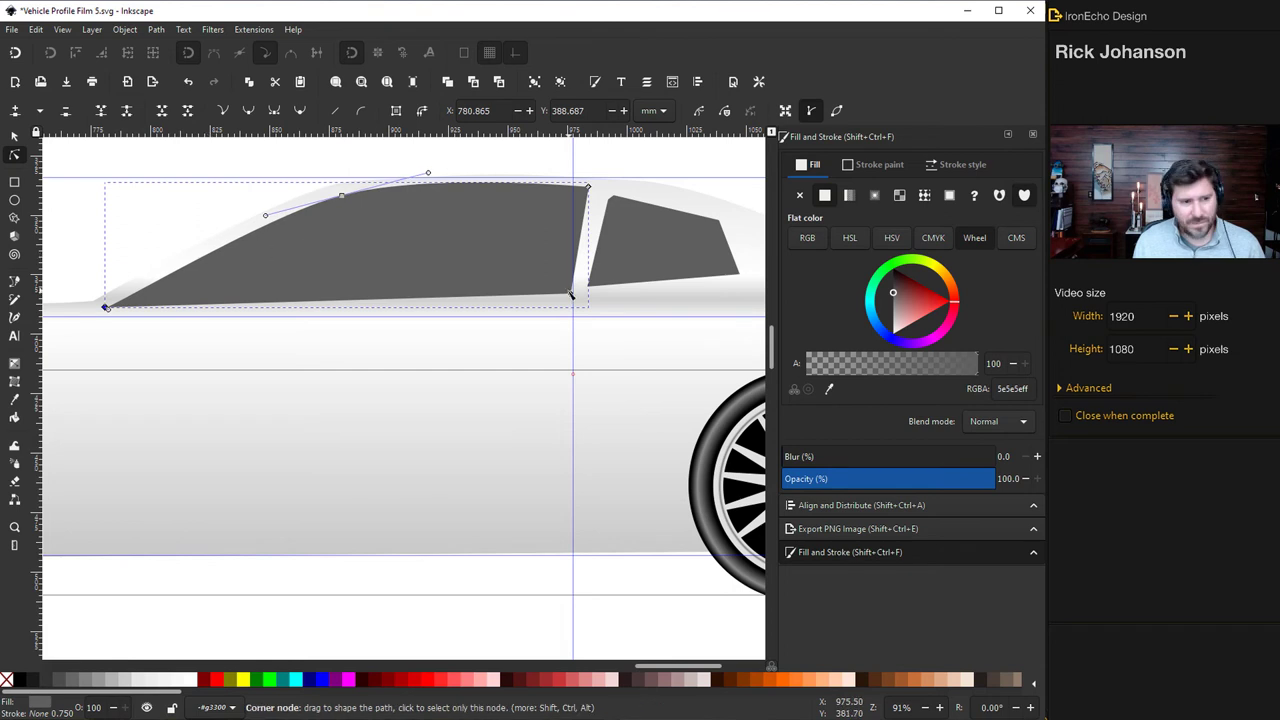
left_click_drag(571, 294, 570, 289)
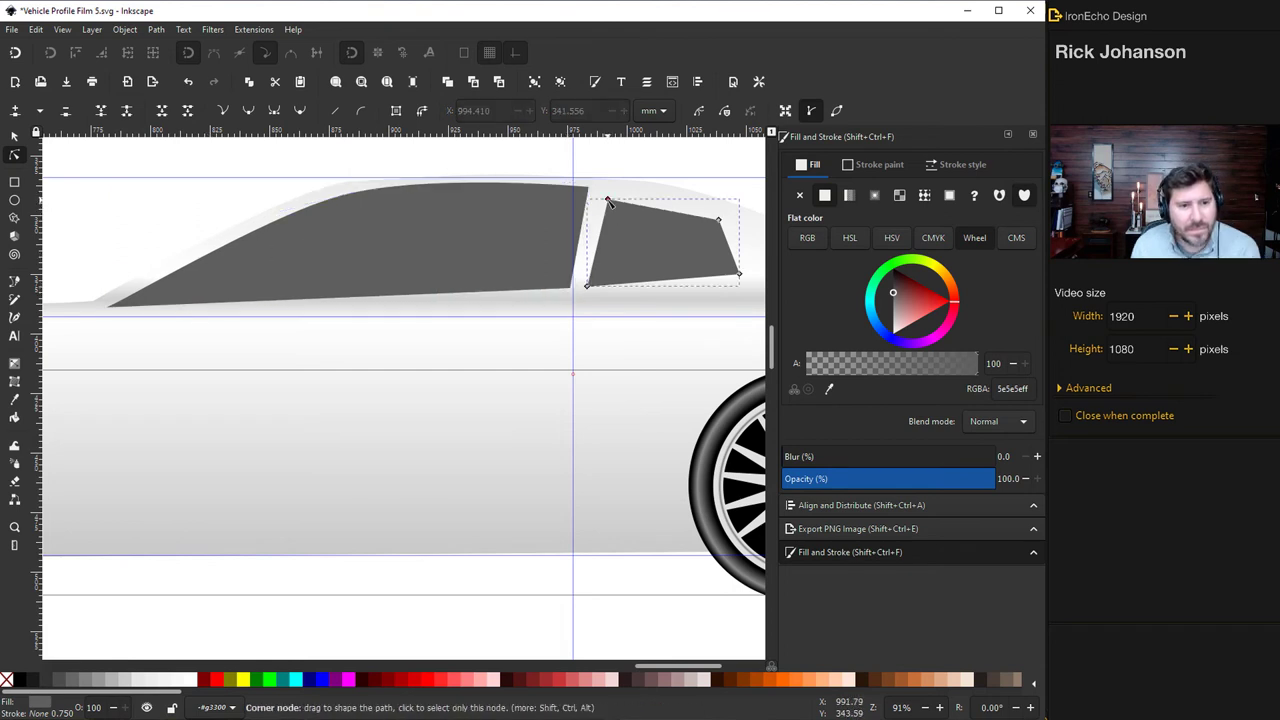
Curve and round the small window's right and rear edges
left_click(607, 192)
left_click_drag(741, 279, 703, 279)
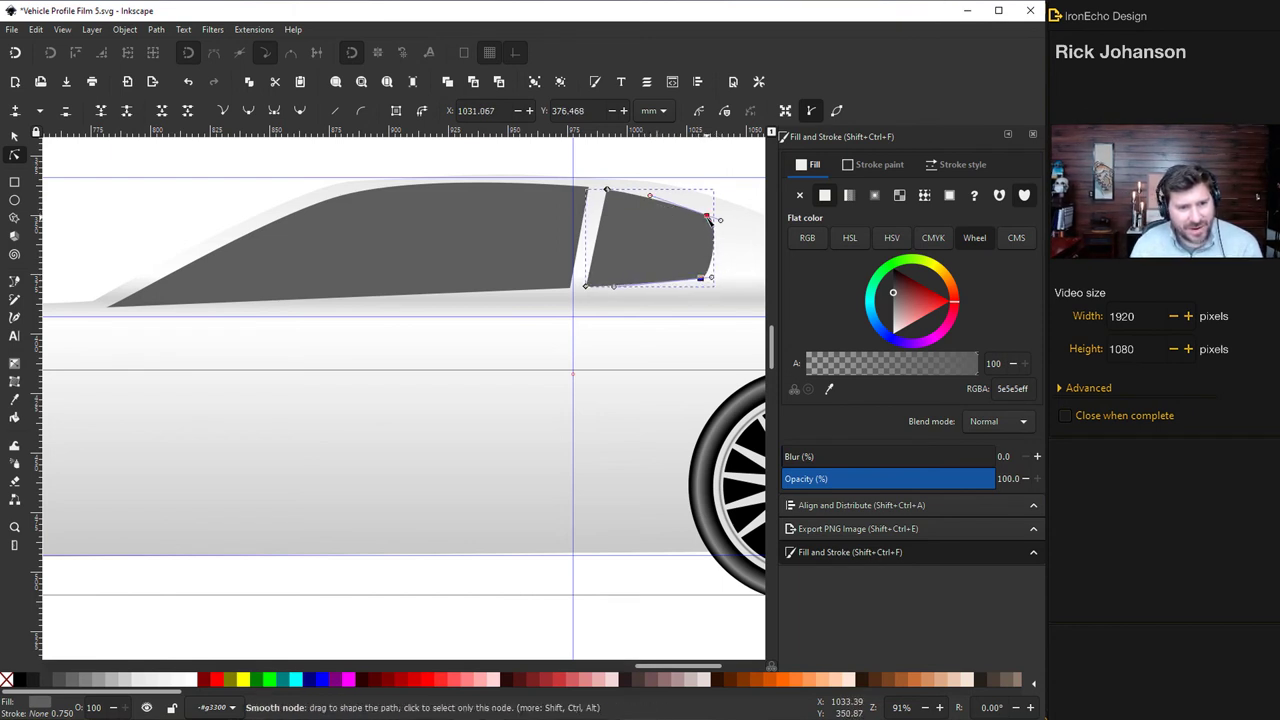
left_click_drag(707, 216, 713, 216)
scroll(656, 356, "down", 2)
Deselect the windows and save the document
key("s")
scroll(575, 505, "right", 2)
left_click(553, 500)
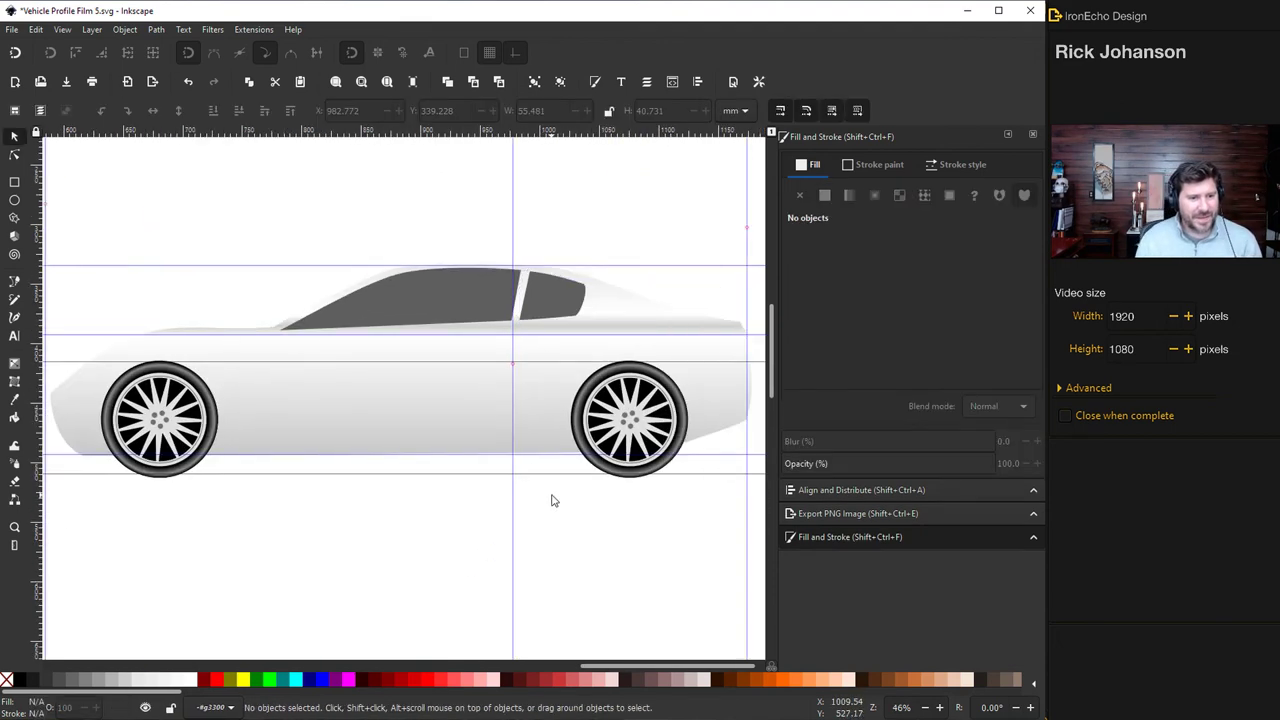
key("ctrl+s")
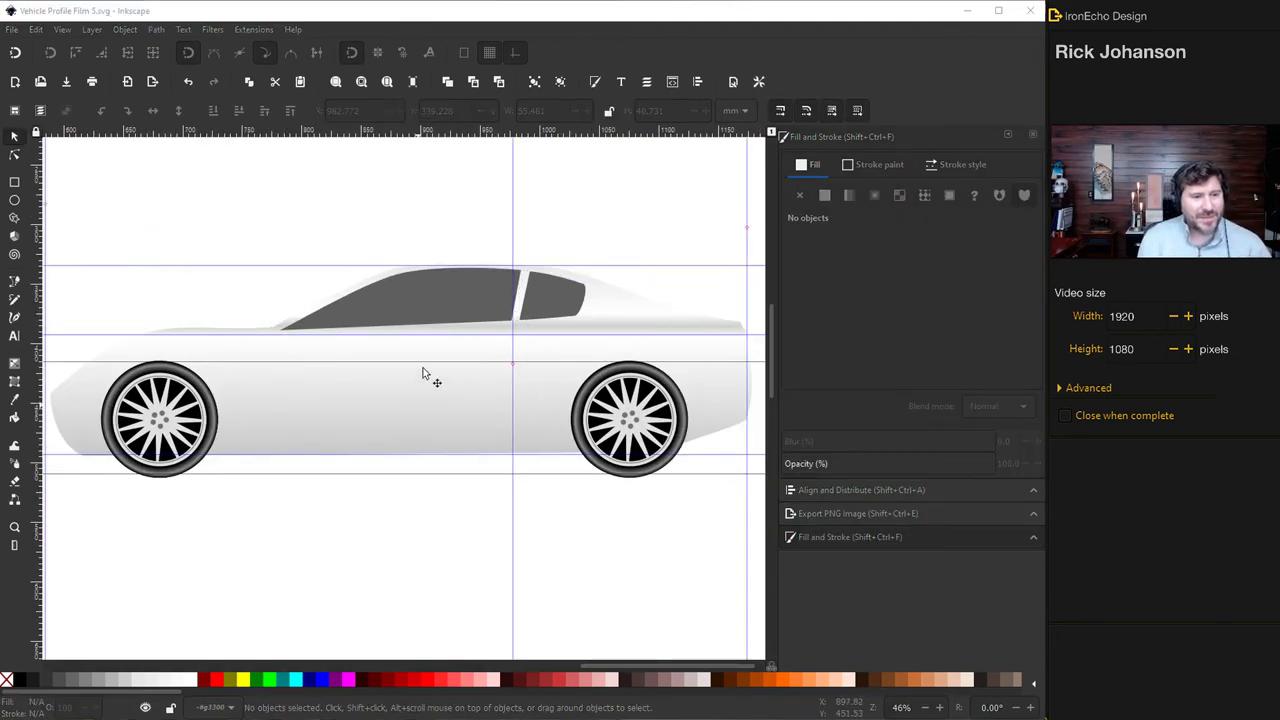
Give the large window a radial gradient with a lighter centre and opaque black outer stop
left_click(456, 303)
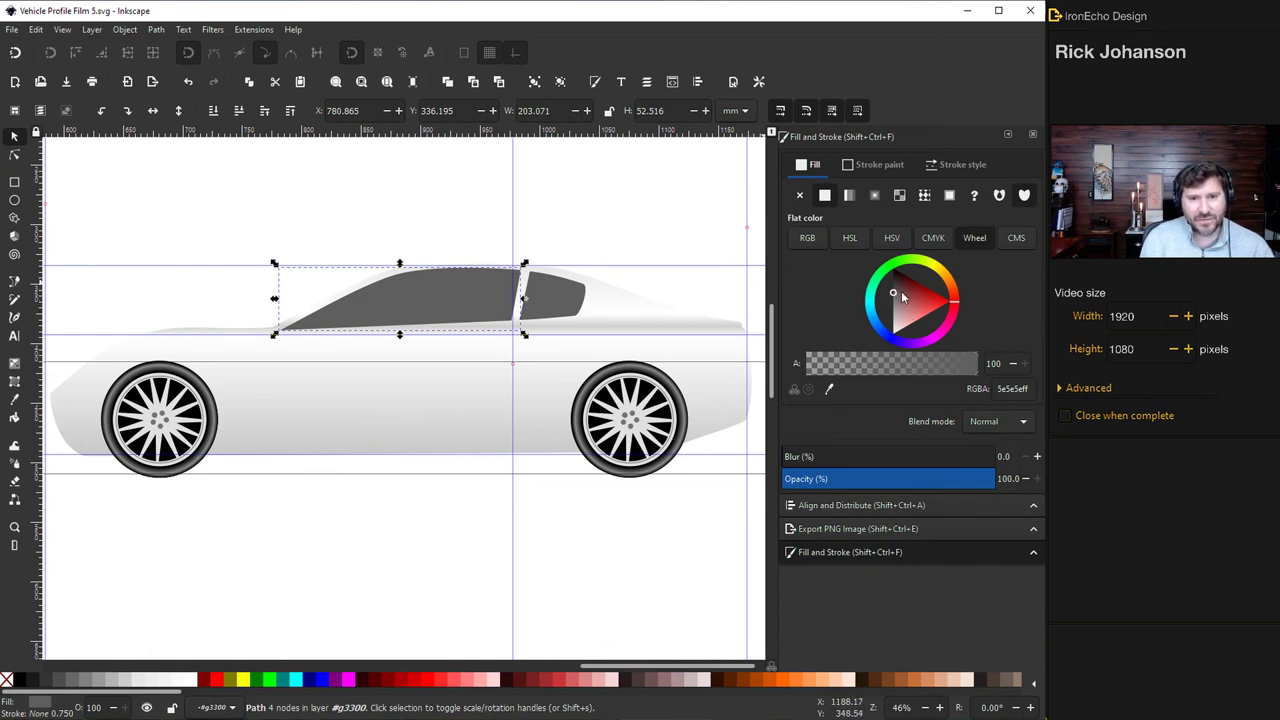
left_click(876, 197)
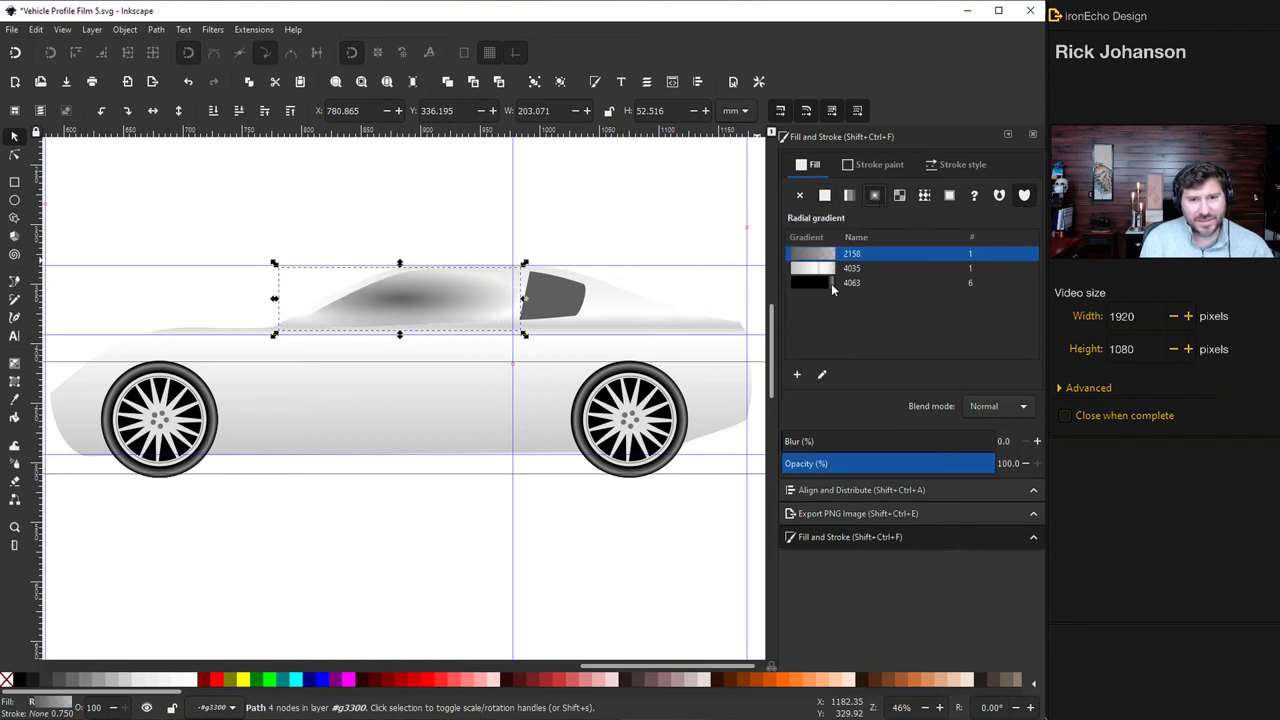
key("g")
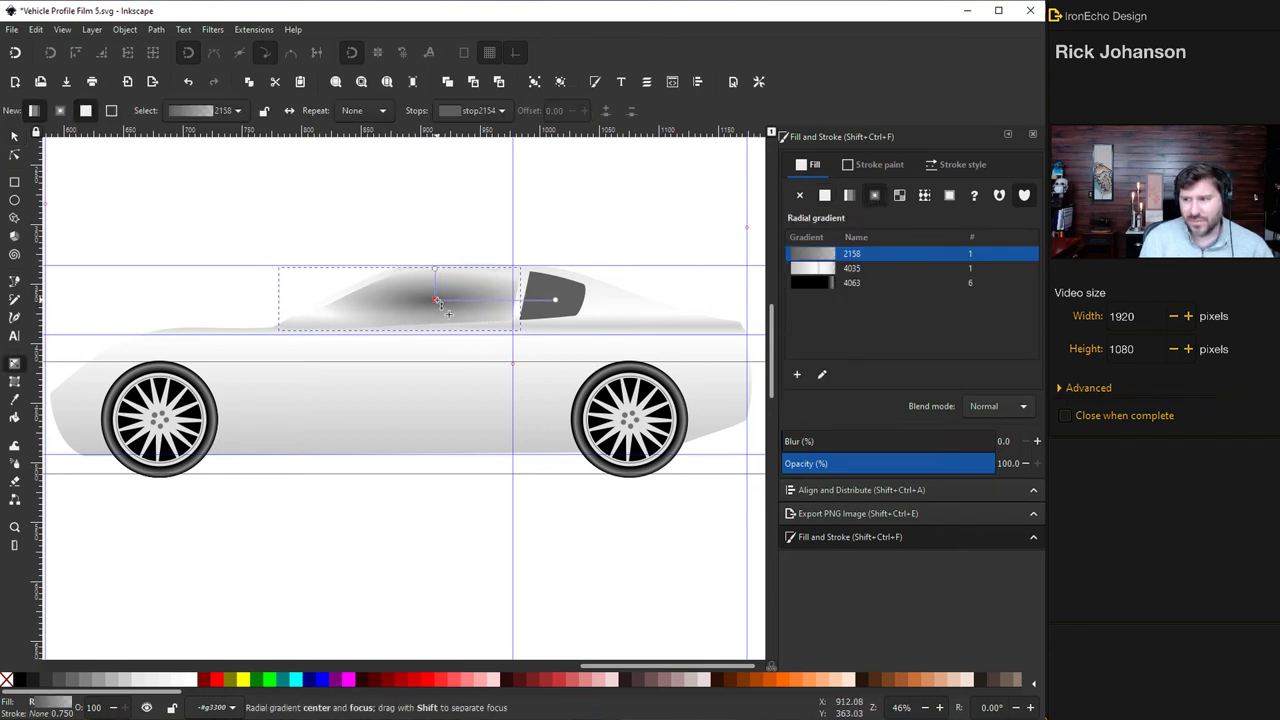
left_click(437, 300)
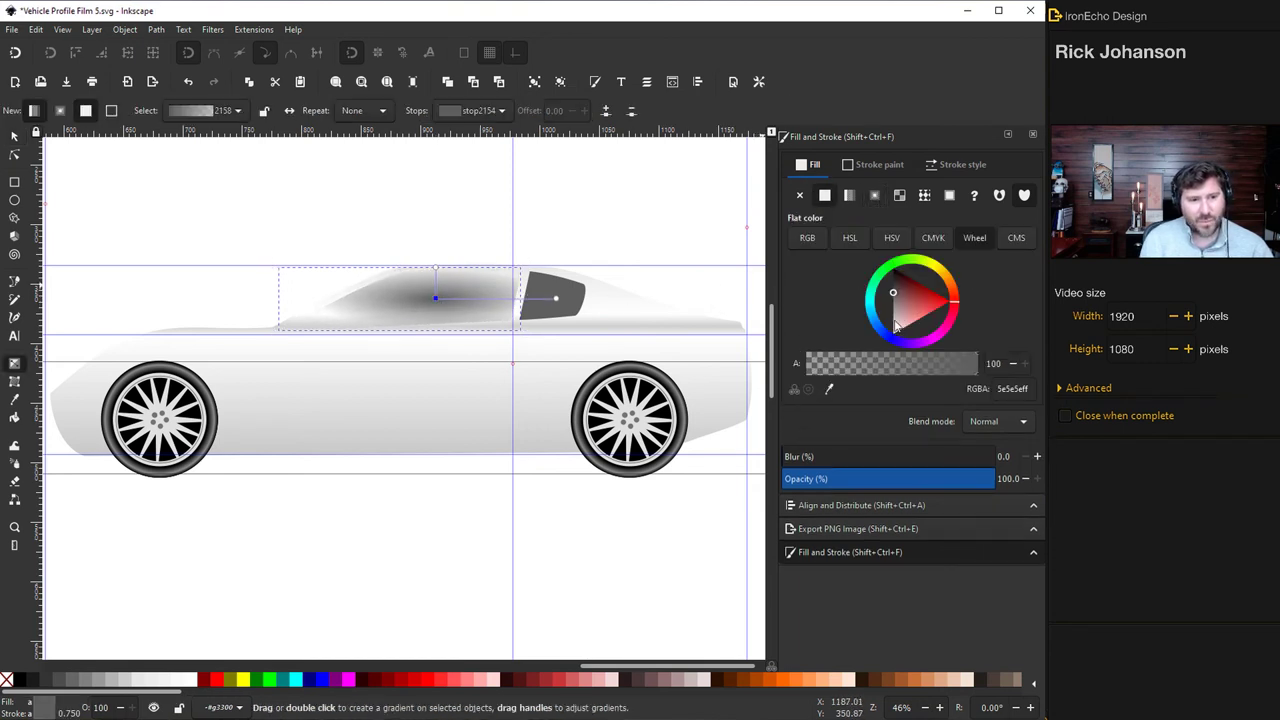
left_click(889, 363)
left_click(558, 297)
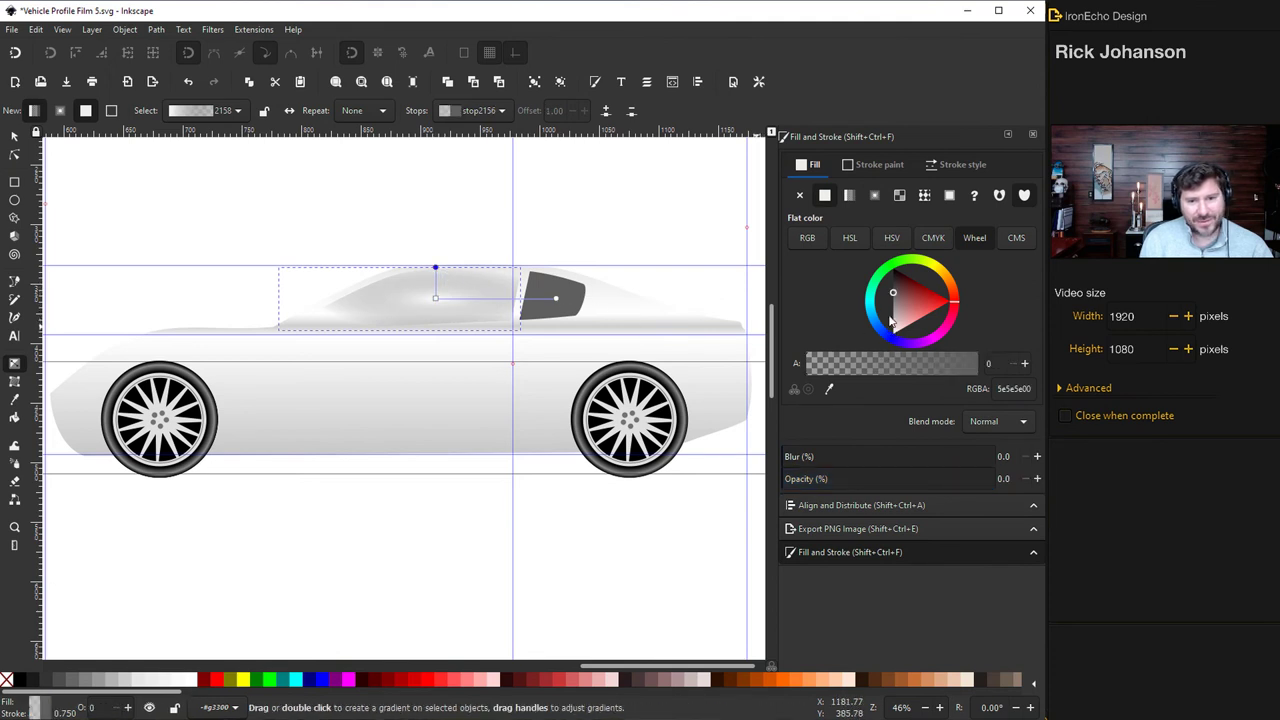
left_click_drag(890, 318, 882, 336)
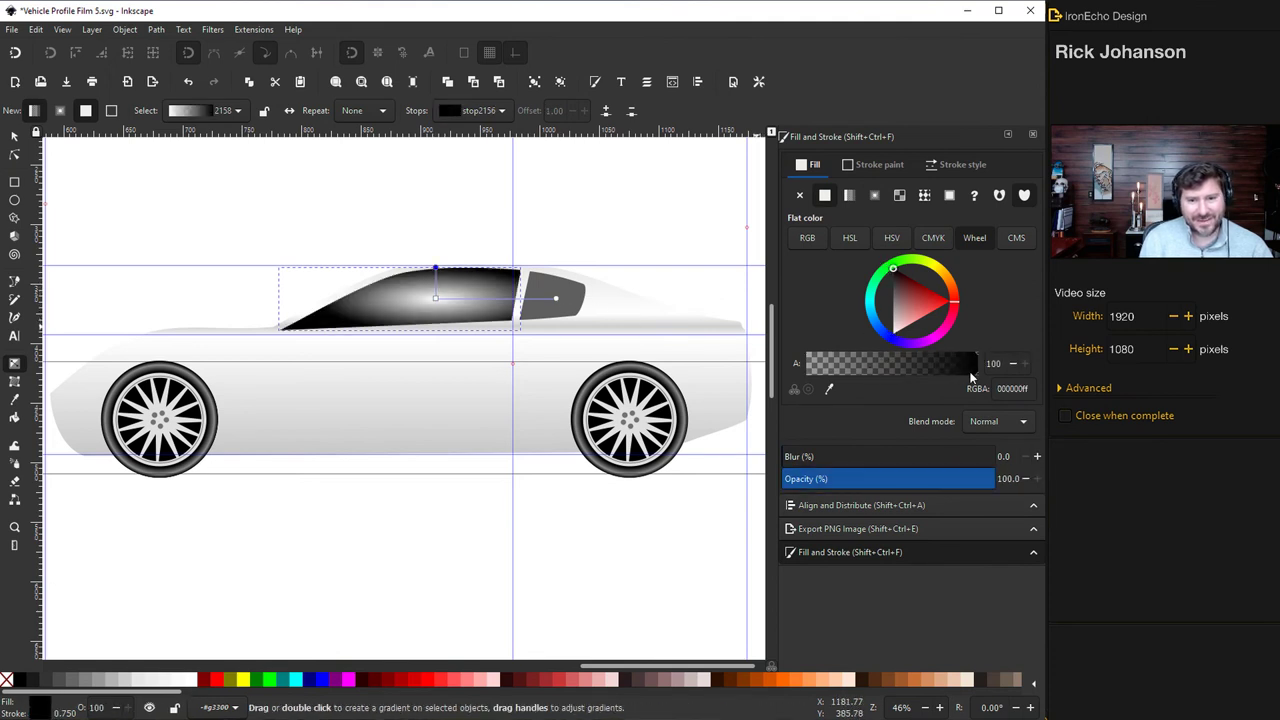
Reshape the large window's gradient radius and recolour its centre stop grey
left_click_drag(435, 268, 467, 231)
left_click(436, 298)
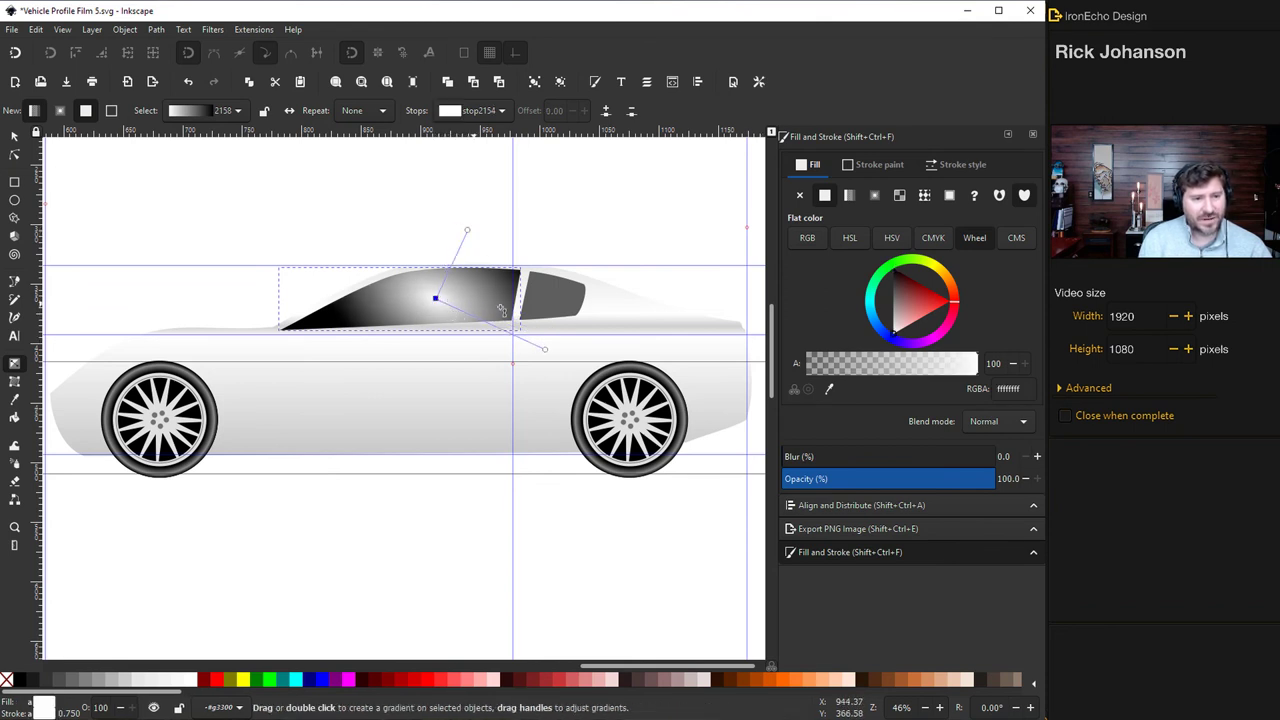
left_click_drag(888, 311, 916, 318)
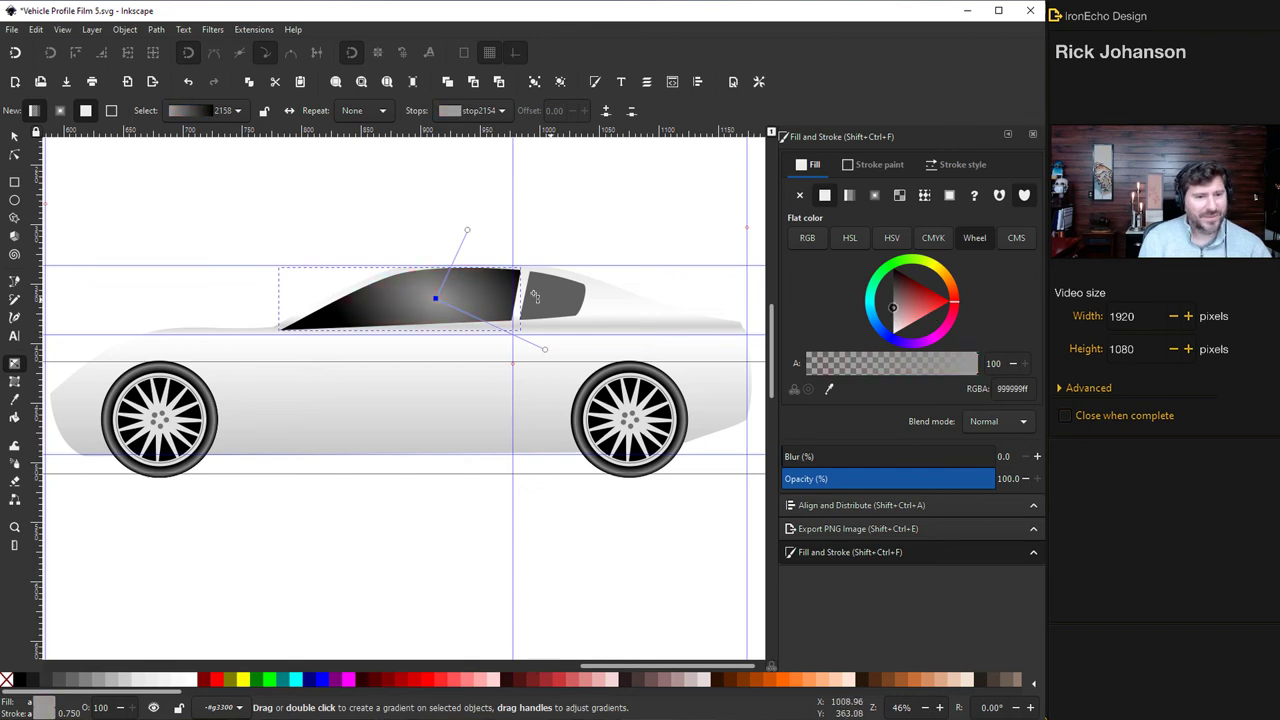
key("s")
key("Escape")
Apply the same radial gradient 2158 to the small rear window
left_click(565, 302)
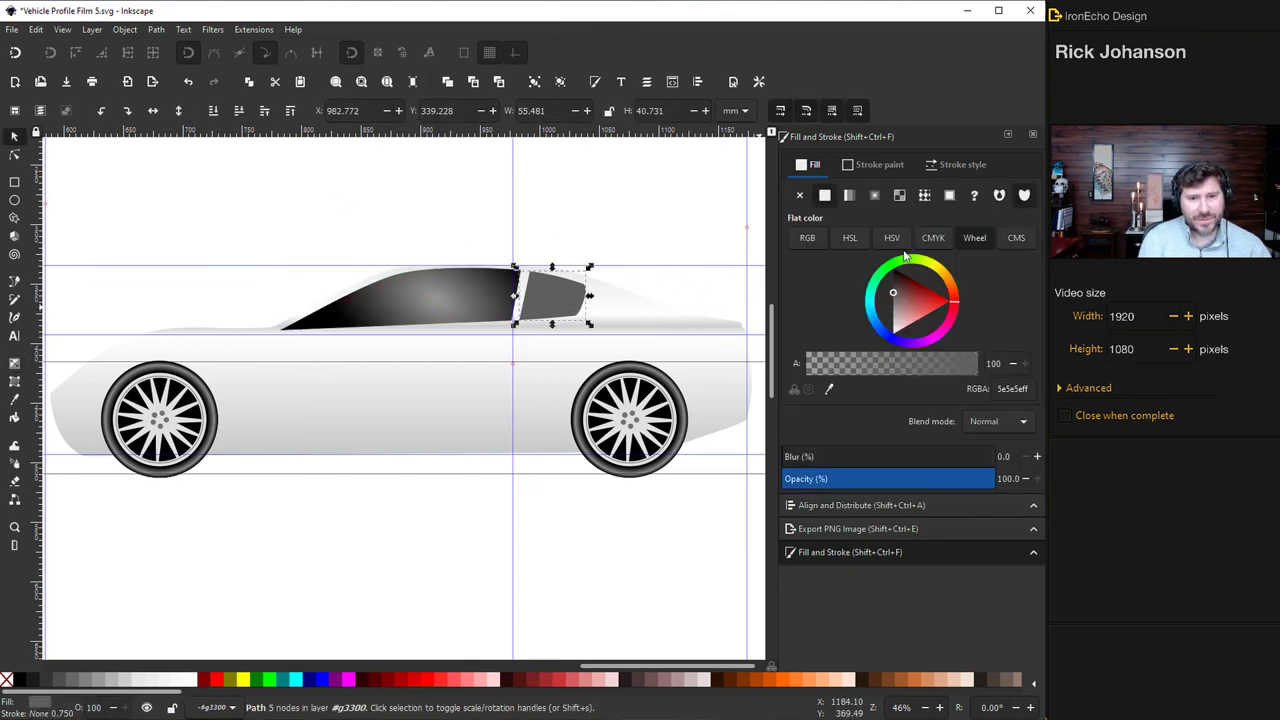
left_click(875, 196)
left_click(826, 256)
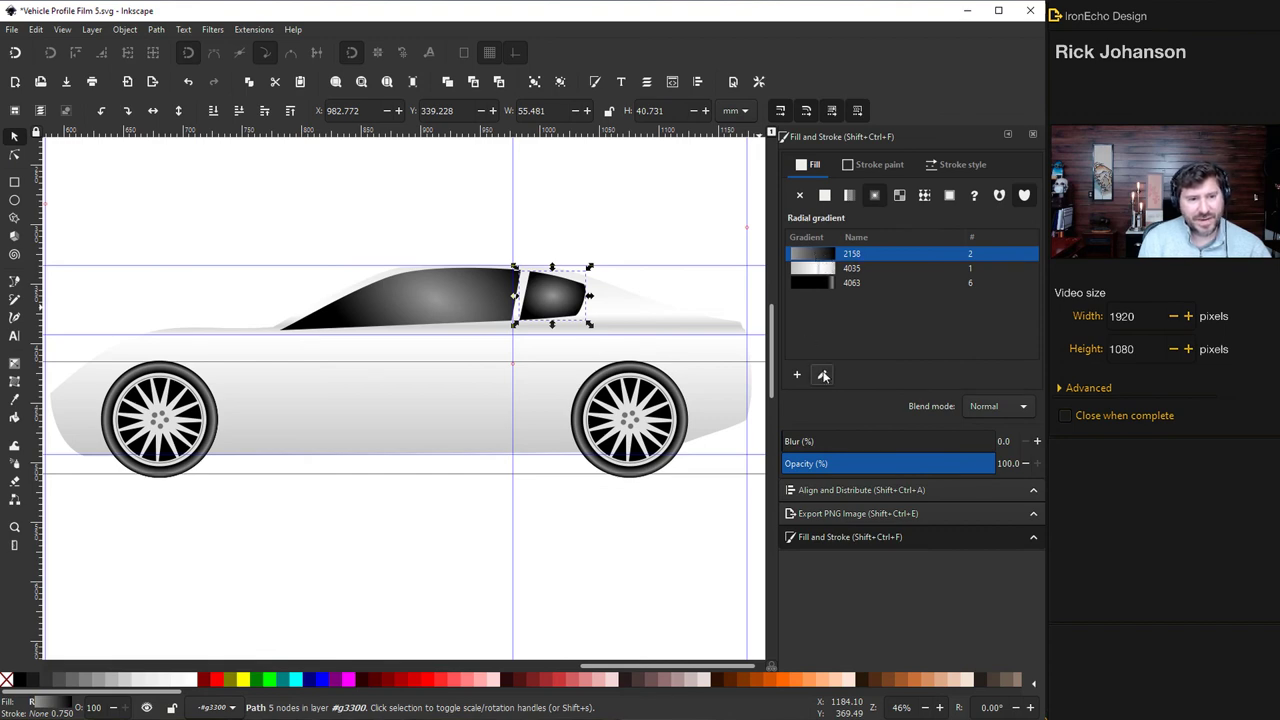
key("g")
key("s")
key("Escape")
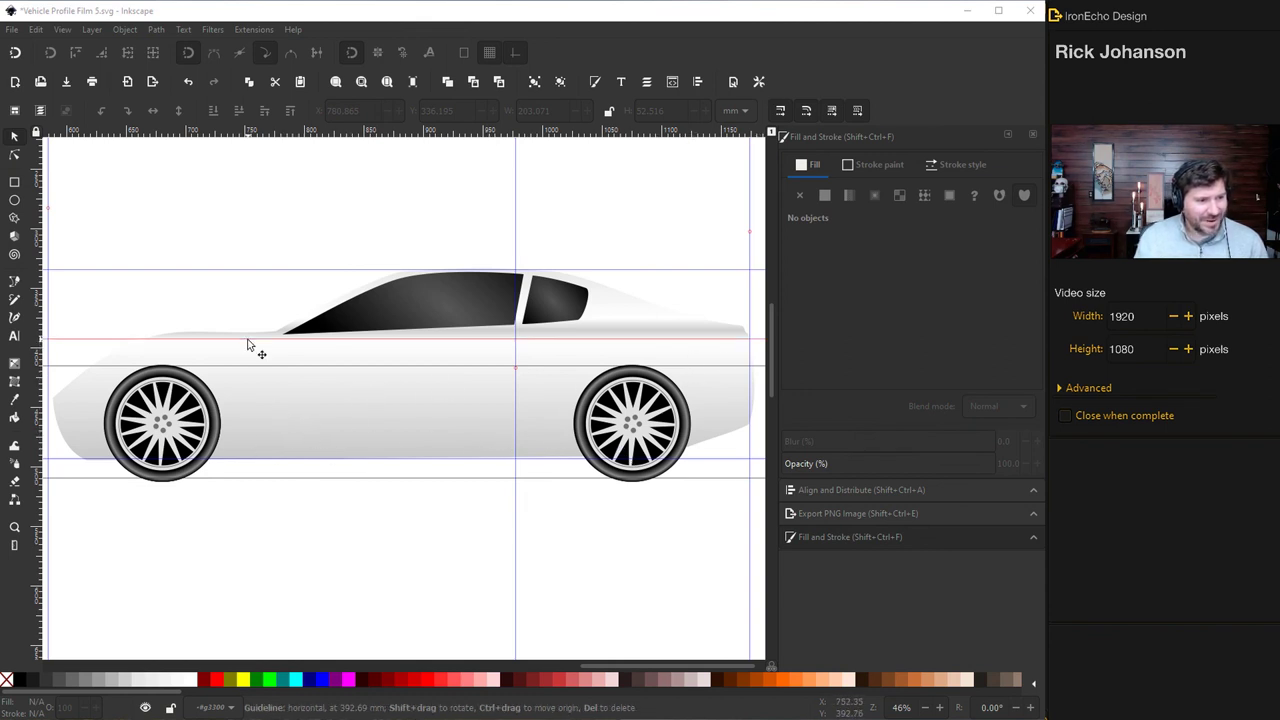
Draw the door outline from the pillar top down and along the lower body
left_click(14, 281)
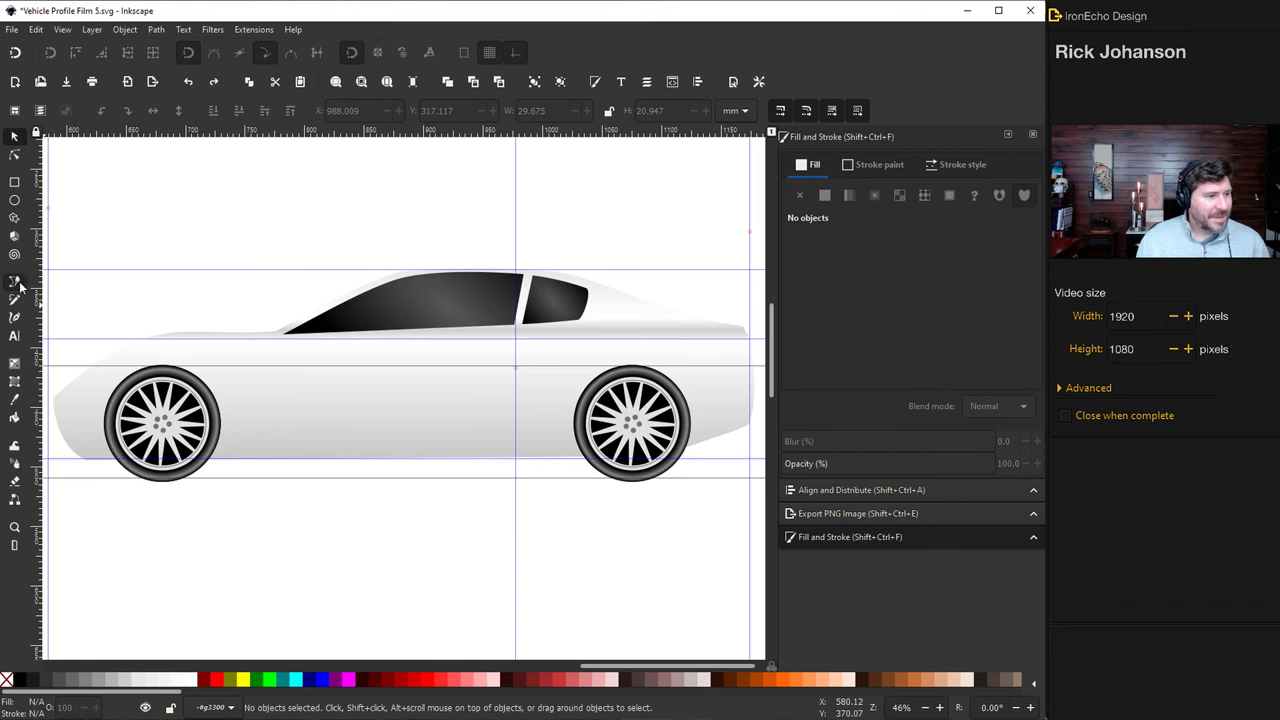
left_click(528, 274)
left_click(512, 443)
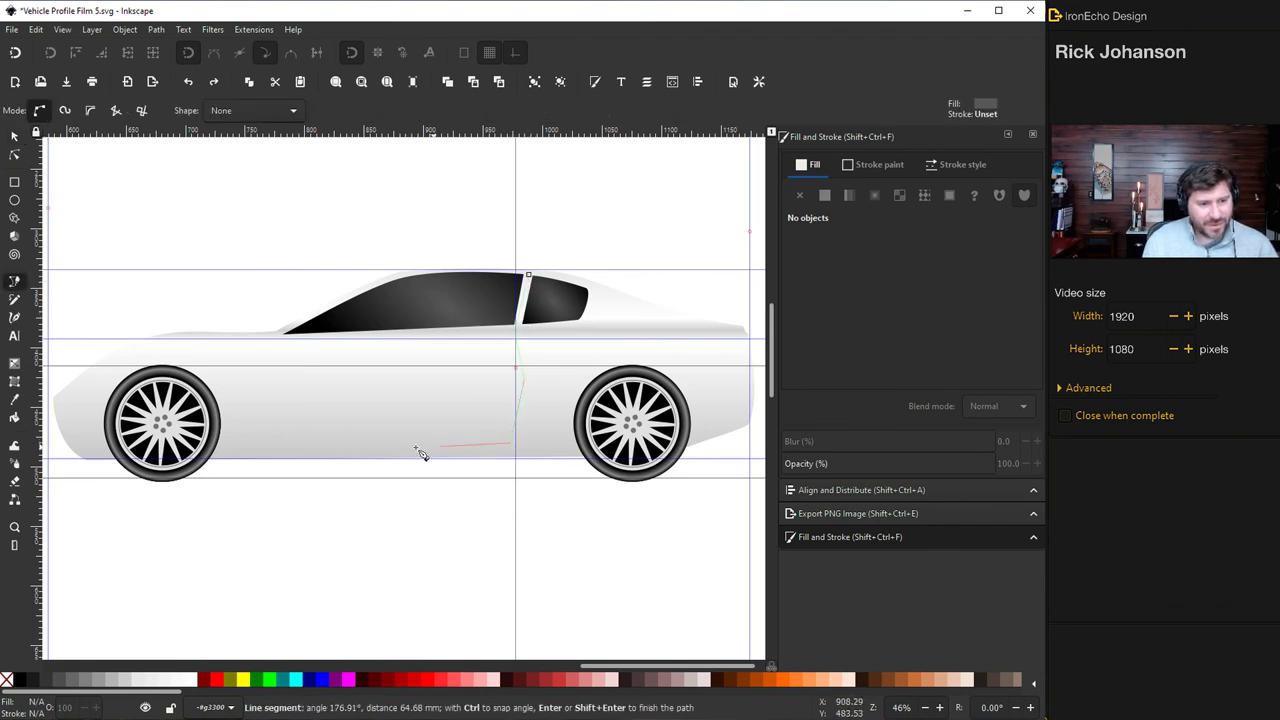
left_click(274, 441)
left_click(278, 335)
key("Return")
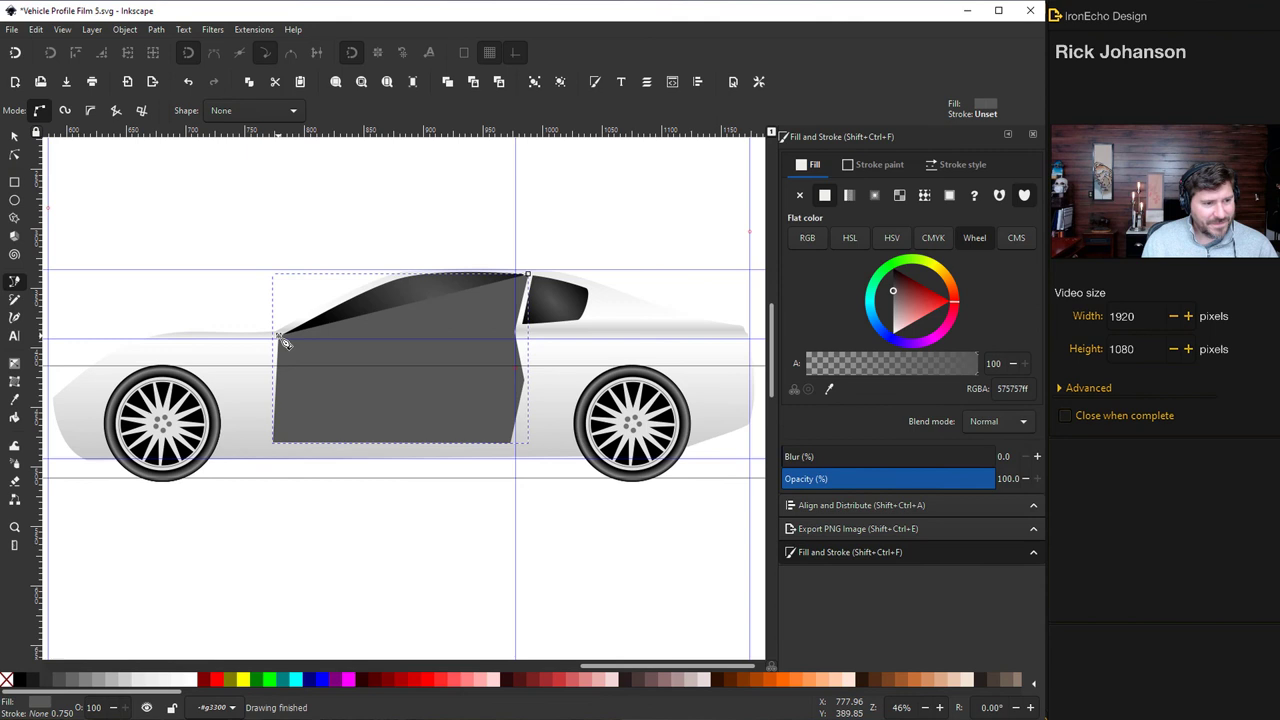
Style the door with no fill, a grey 8a8a8a 0.9 mm stroke and 7.1 blur
left_click(804, 195)
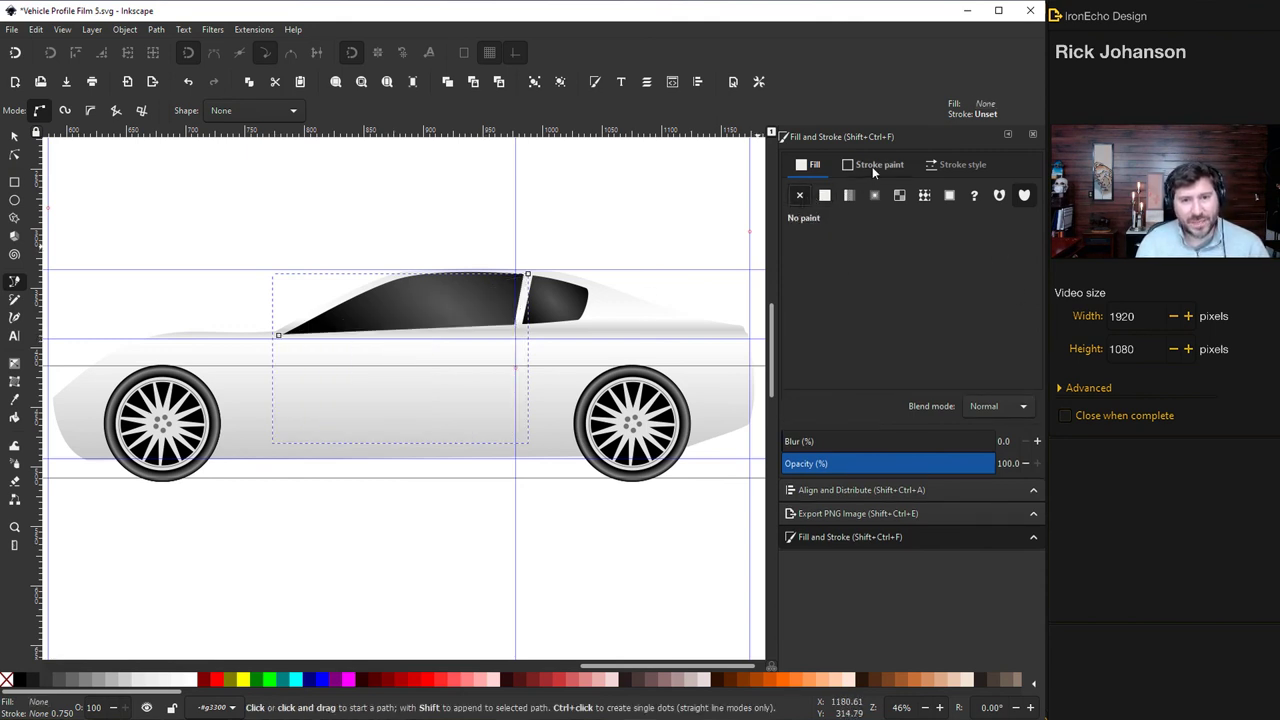
left_click(872, 166)
left_click(824, 195)
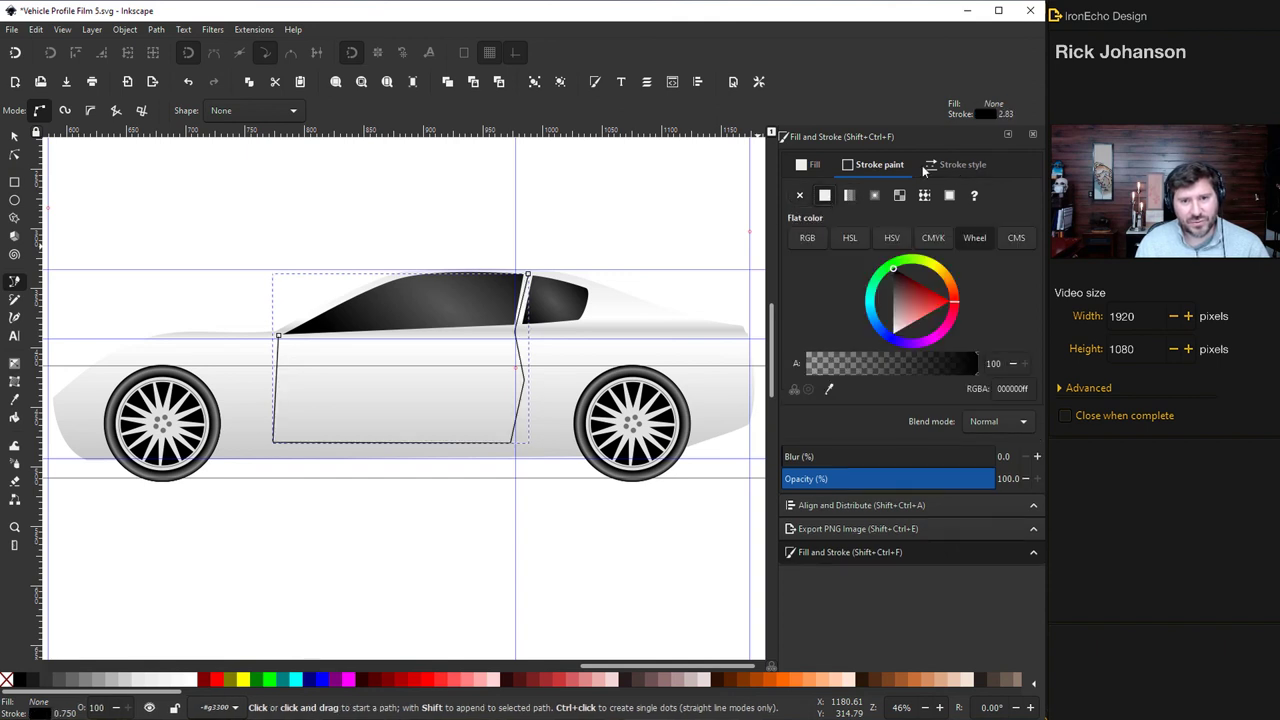
left_click(928, 166)
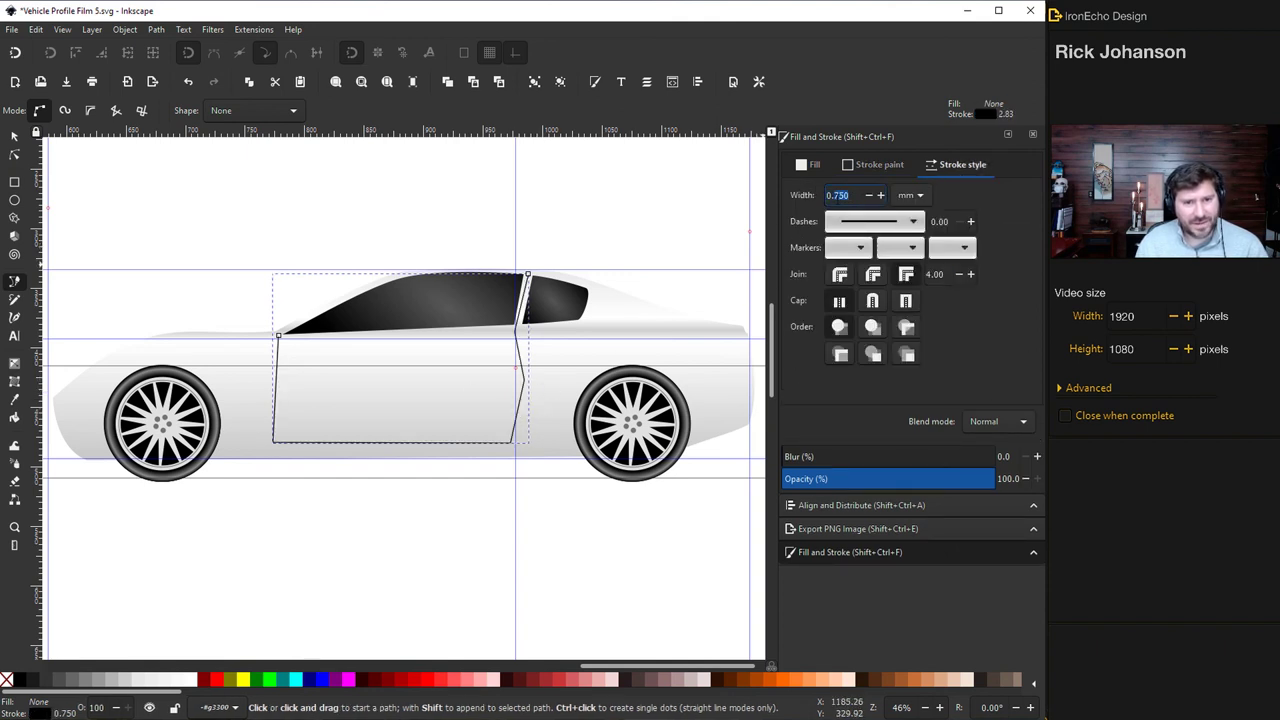
type("0.9")
key("Return")
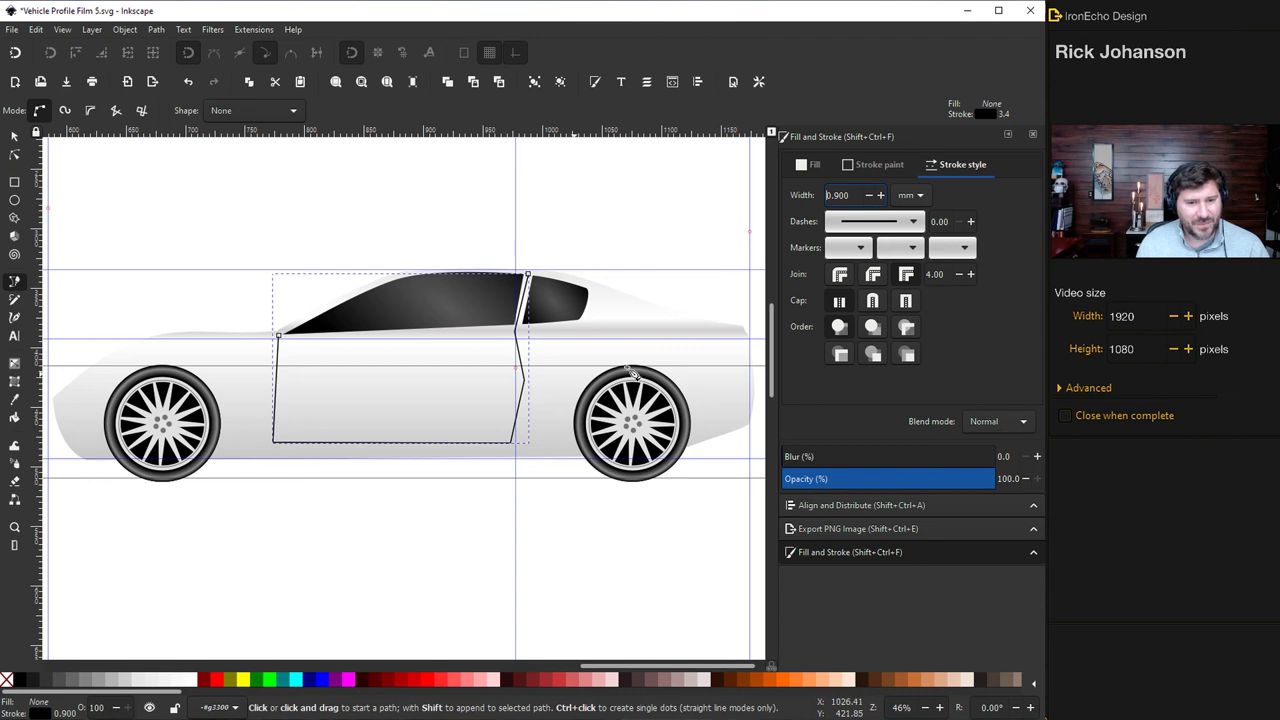
left_click(876, 164)
left_click_drag(896, 280, 882, 303)
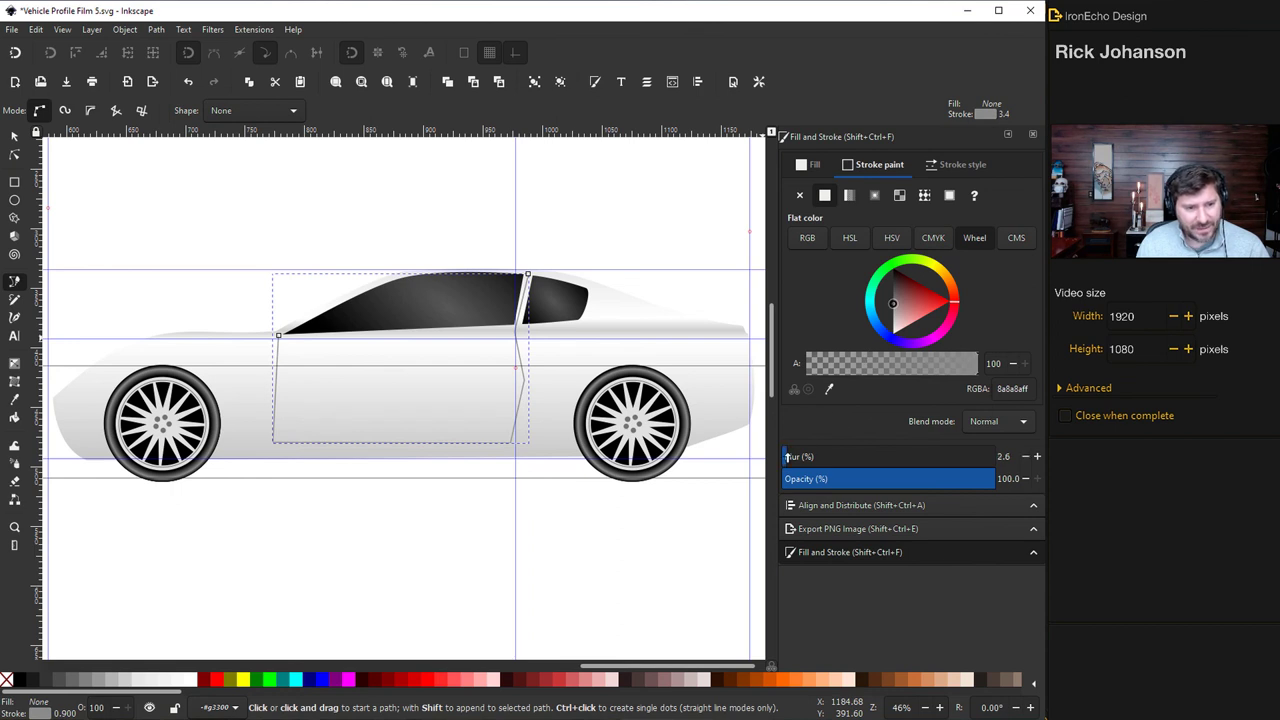
left_click_drag(787, 456, 811, 456)
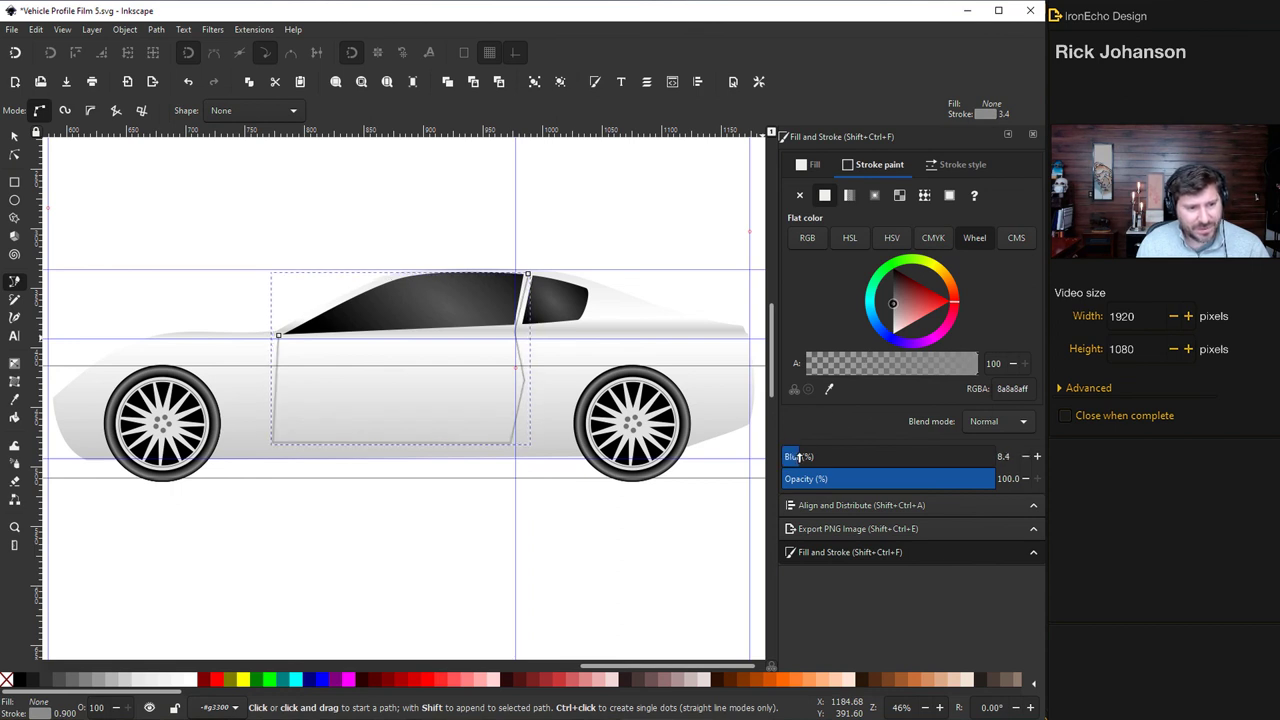
Bend the door's front and rear edges into curves with the Node tool
left_click(15, 156)
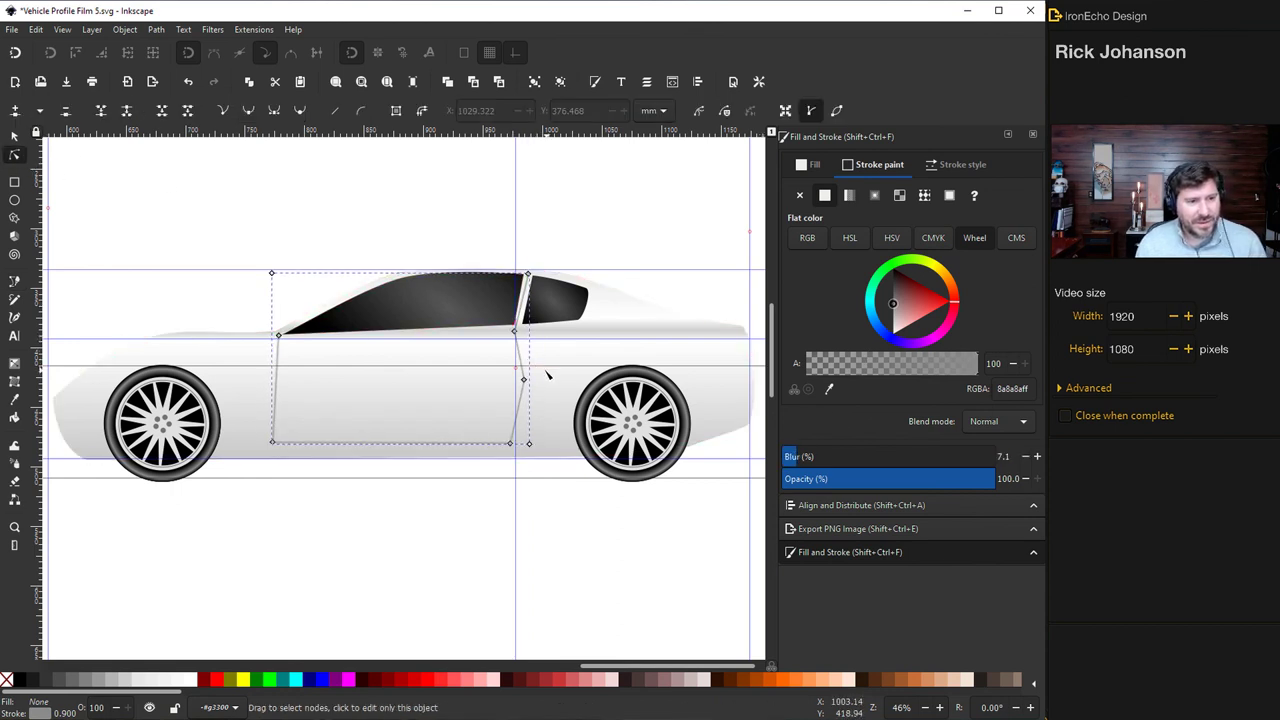
scroll(521, 376, "up", 1)
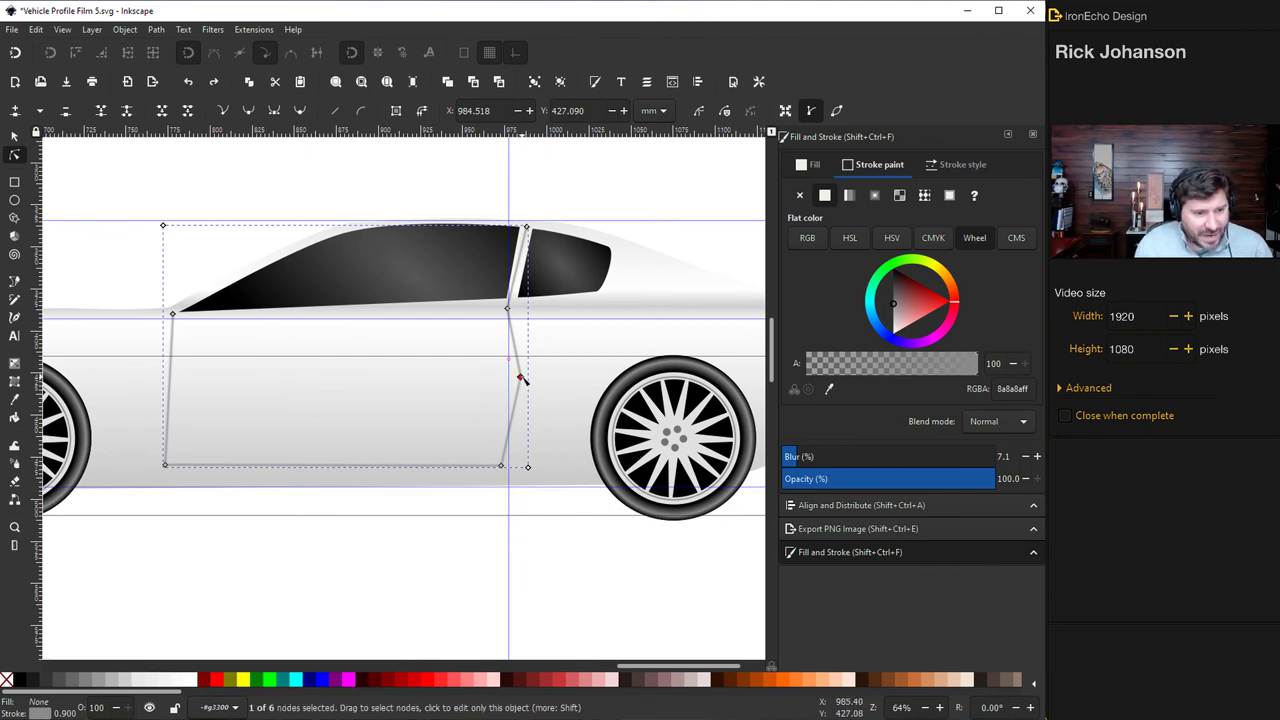
left_click_drag(520, 378, 530, 366)
left_click_drag(182, 368, 170, 366)
key("s")
key("Escape")
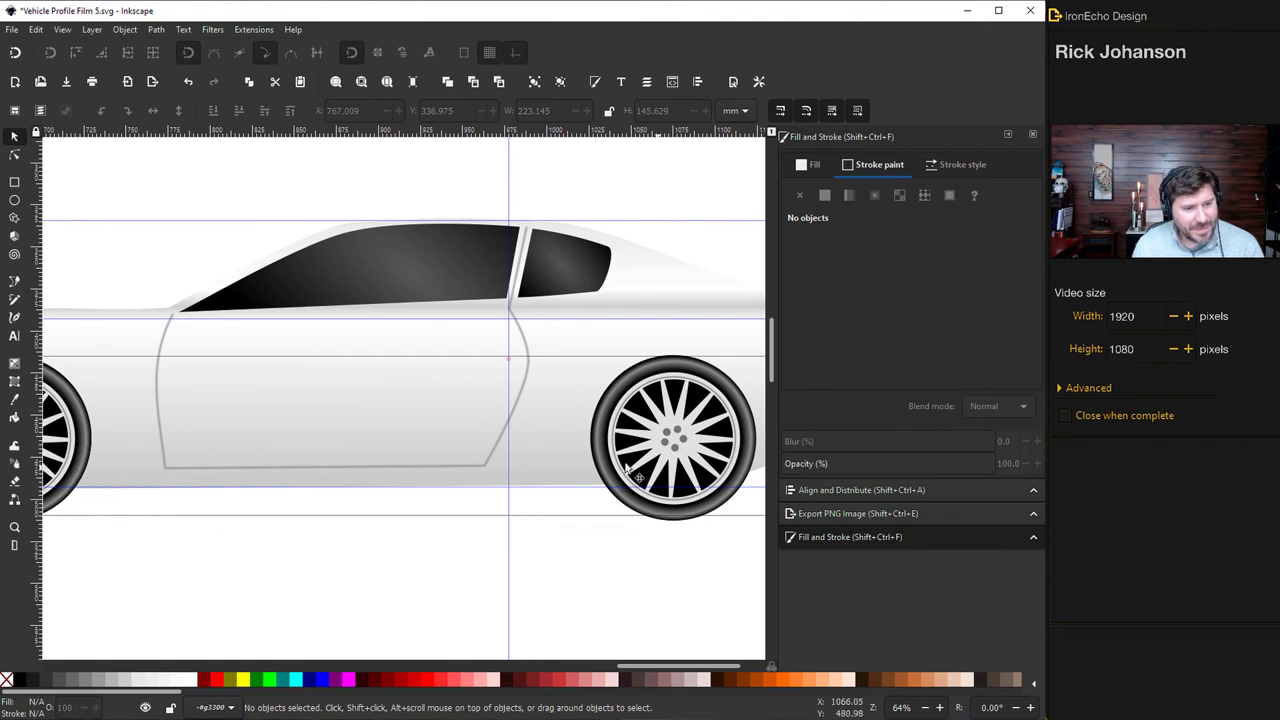
Draw a slightly blurred sill line from the front wheel to the rear wheel
left_click(15, 283)
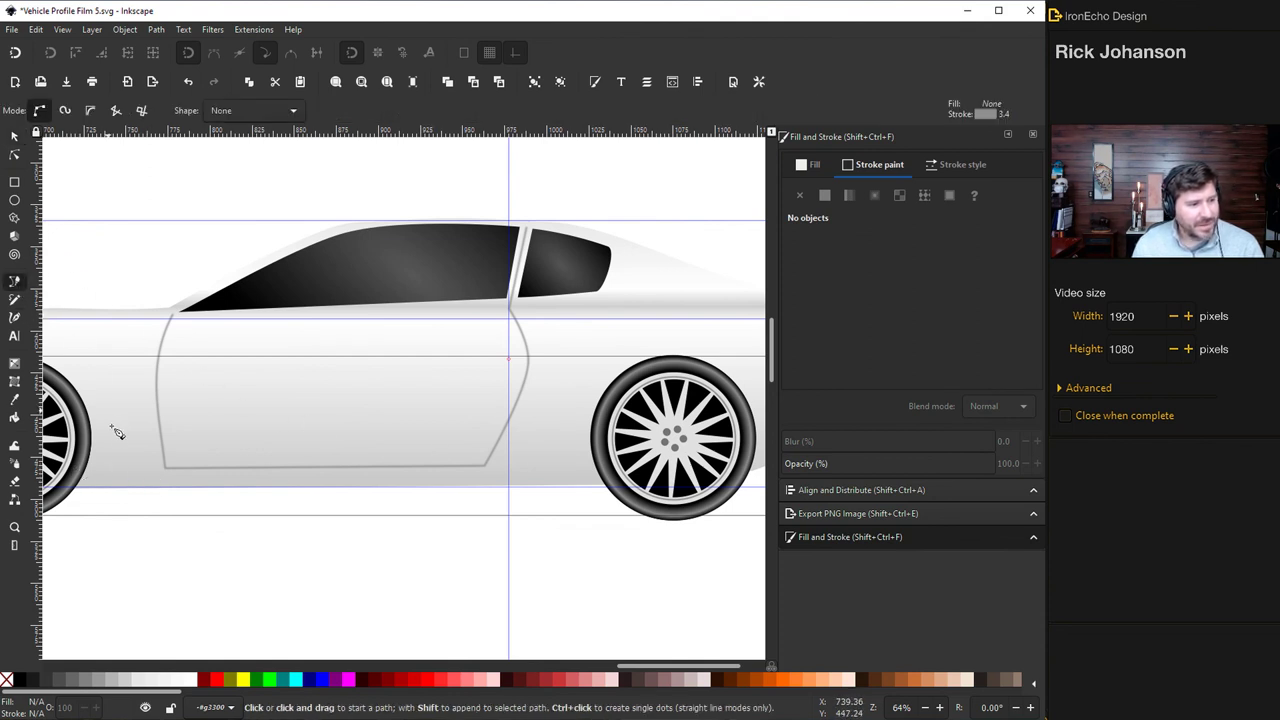
left_click(86, 467)
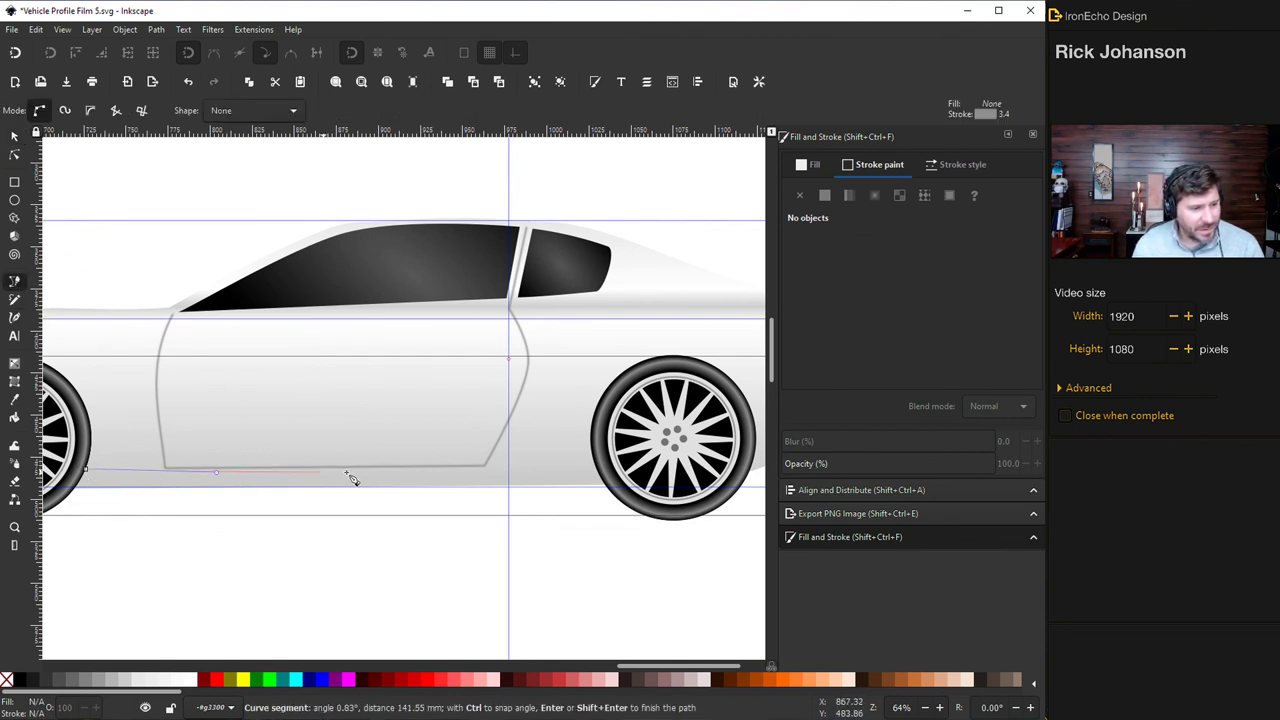
double_click(595, 467)
left_click(795, 456)
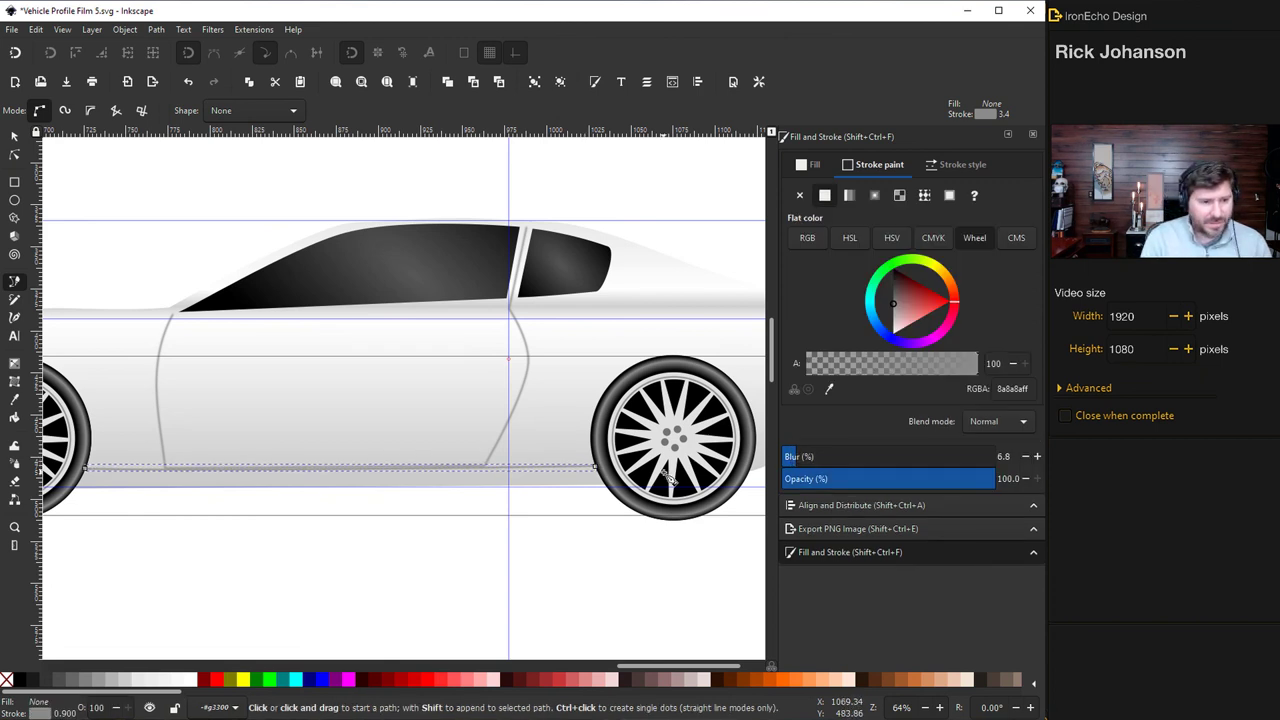
key("Escape")
key("s")
scroll(600, 520, "right", 3)
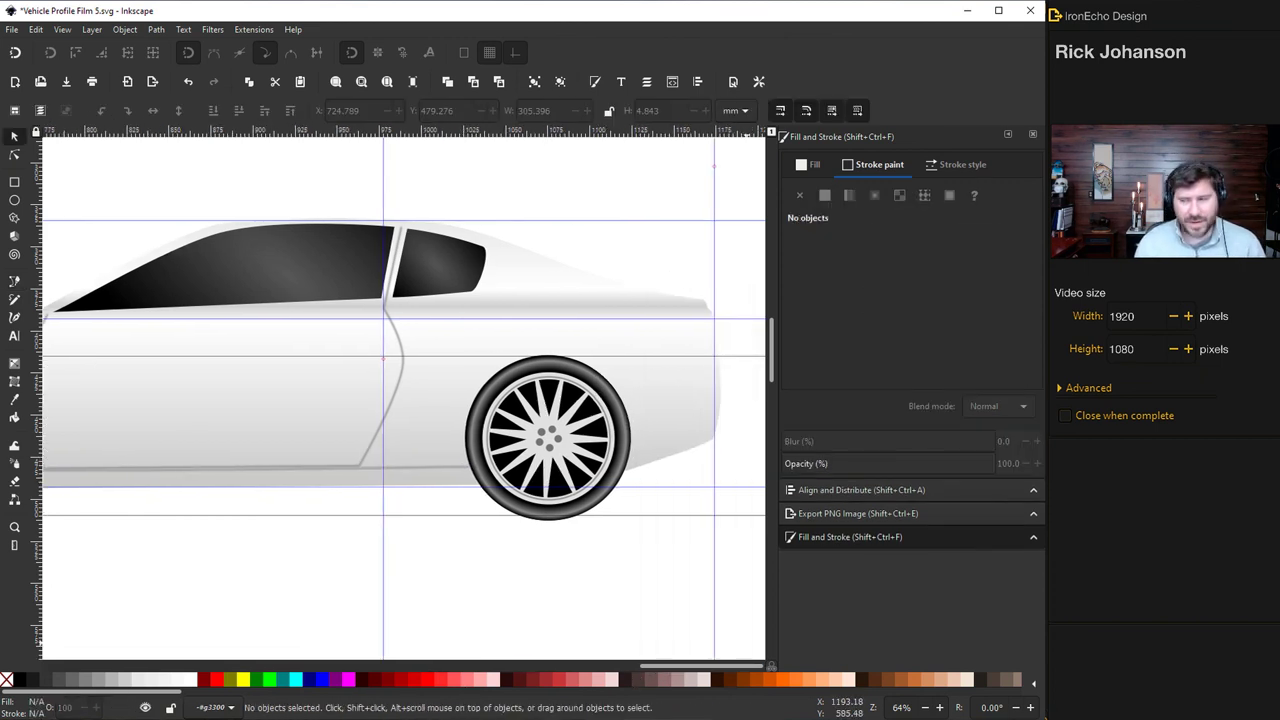
Draw a short crease line rising from the rear wheel's top
key("b")
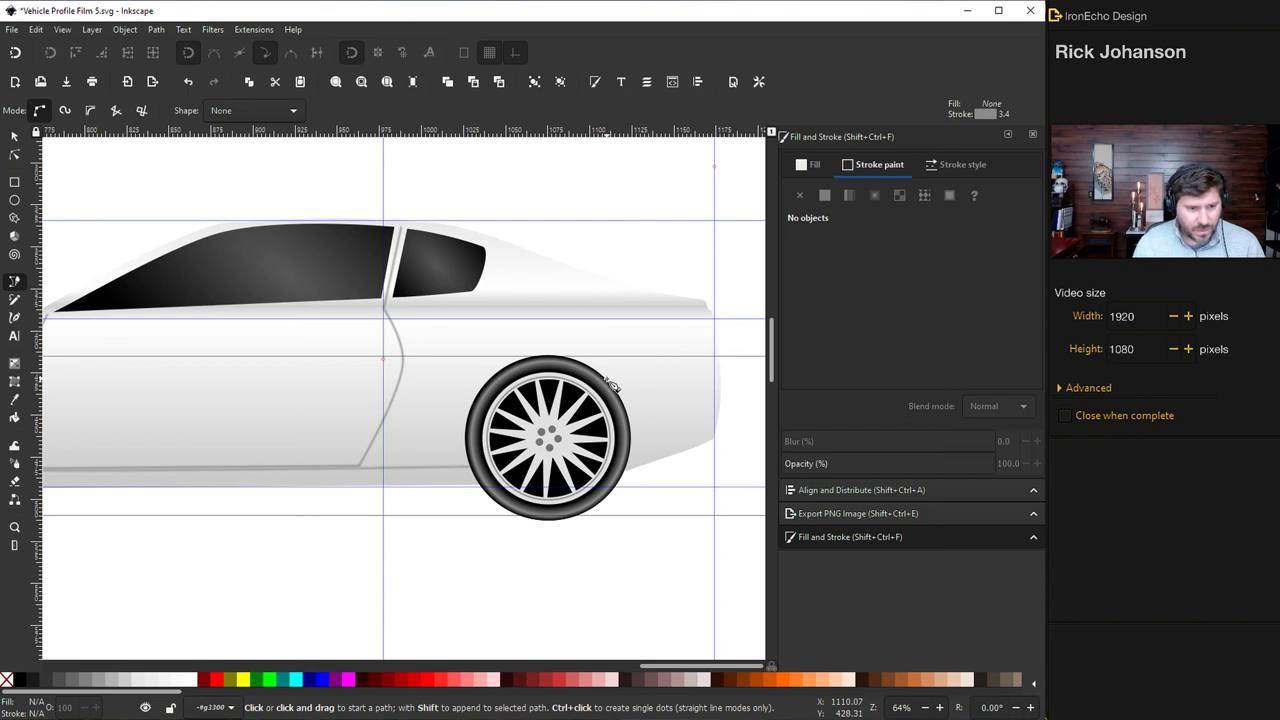
left_click(607, 378)
double_click(715, 345)
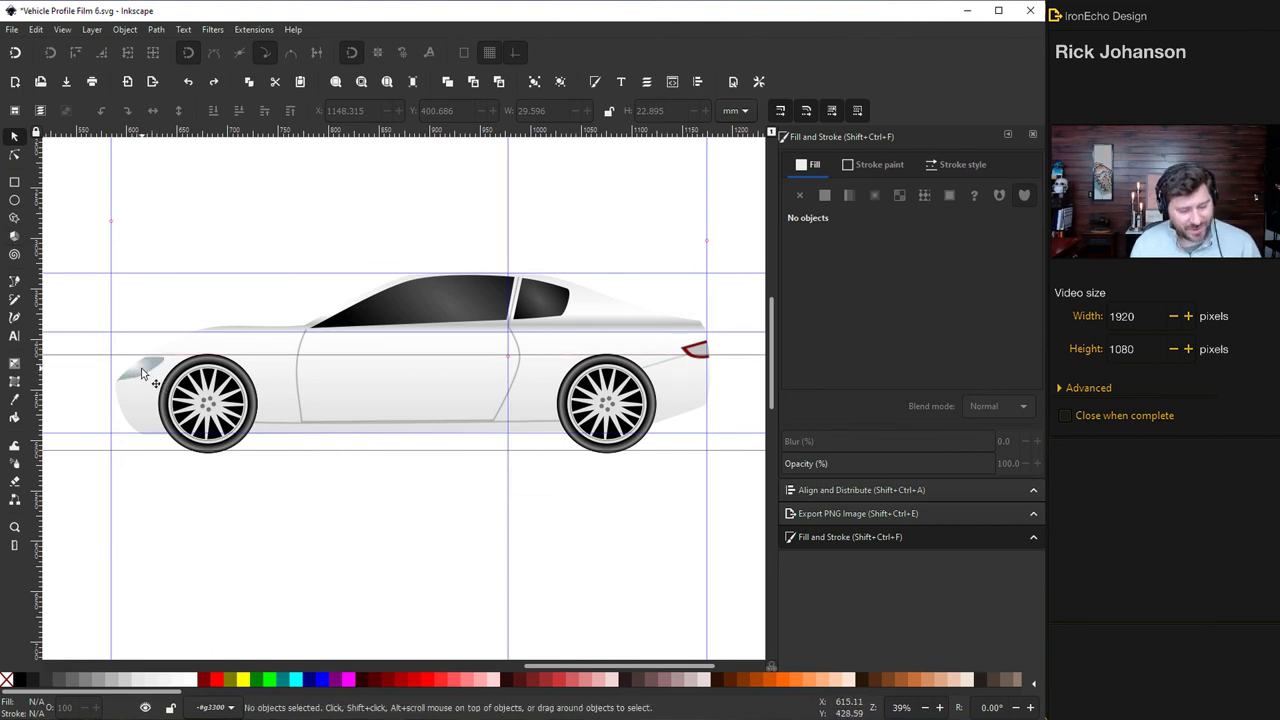
Save the finished car drawing
key("ctrl+s")
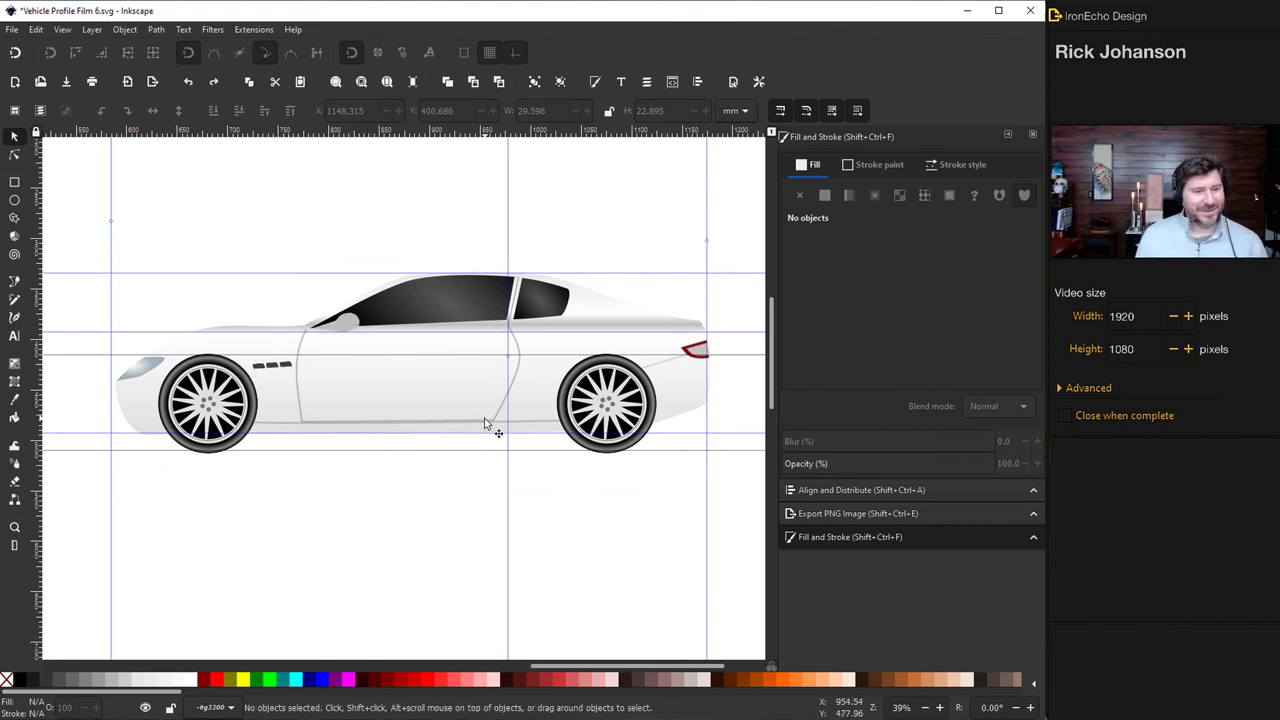
scroll(485, 421, "down", 6)
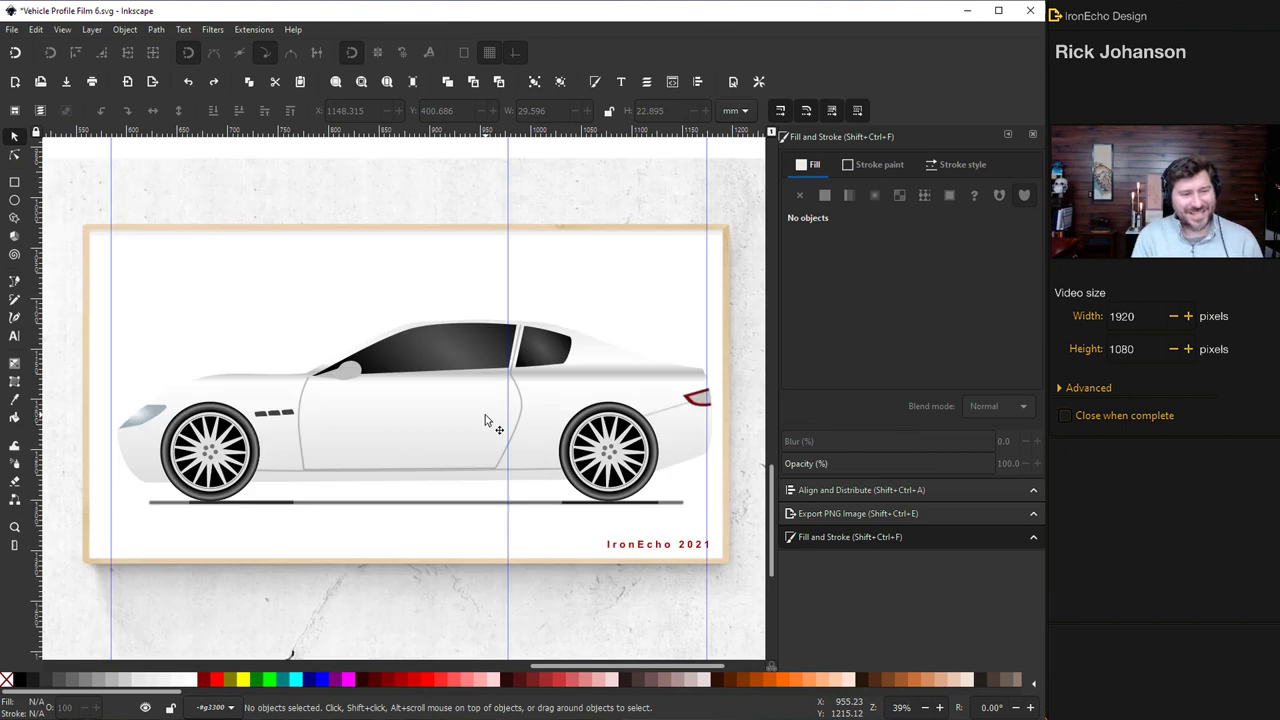